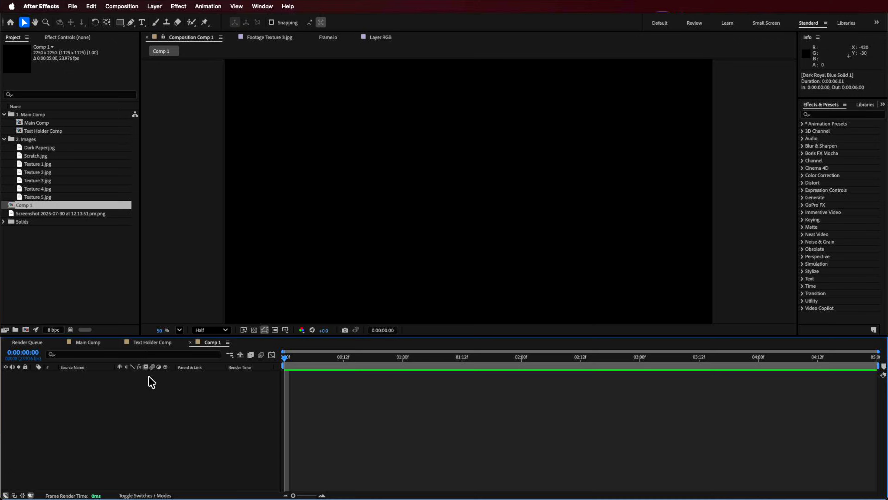
Step: Create a solid layer named BG in Comp 1 with the hex colour 20272C
right_click(152, 381)
mouse_move(153, 382)
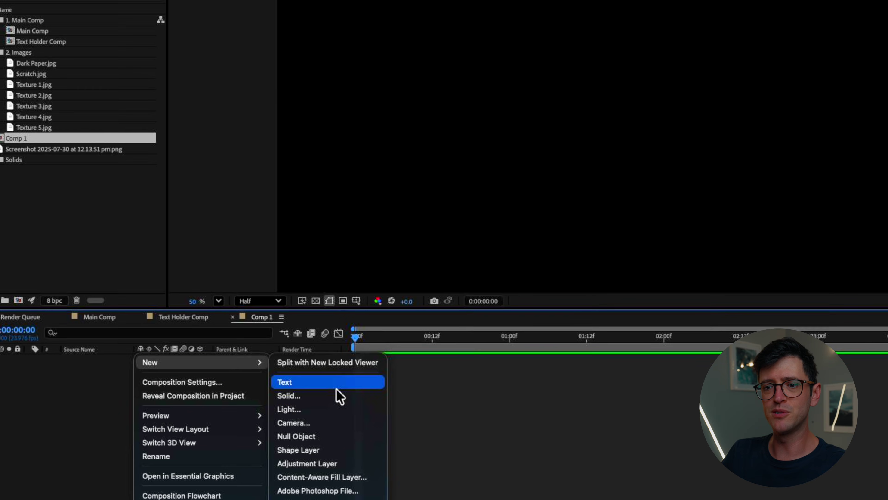
click(260, 407)
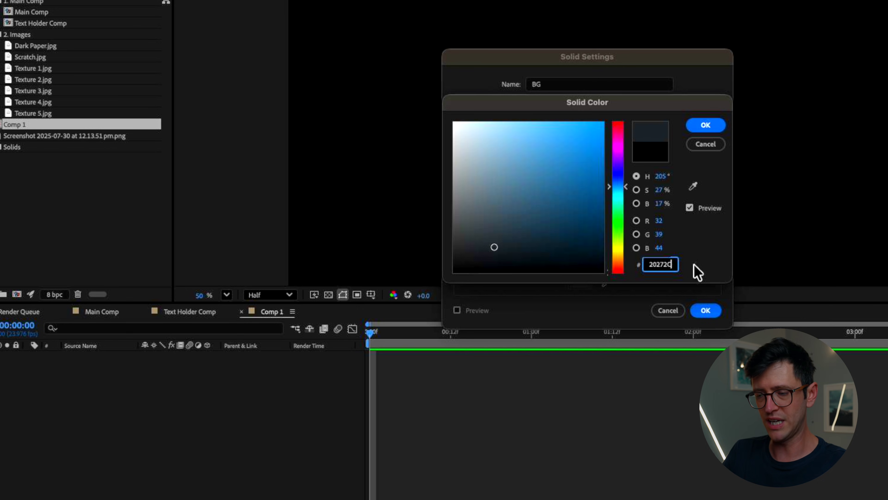
click(709, 126)
click(708, 310)
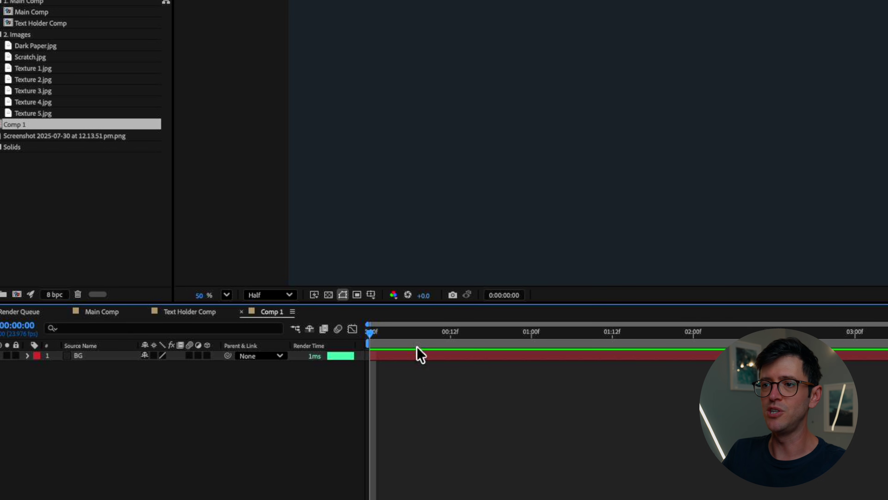
Step: Apply the Add Grain effect to the BG layer
click(82, 356)
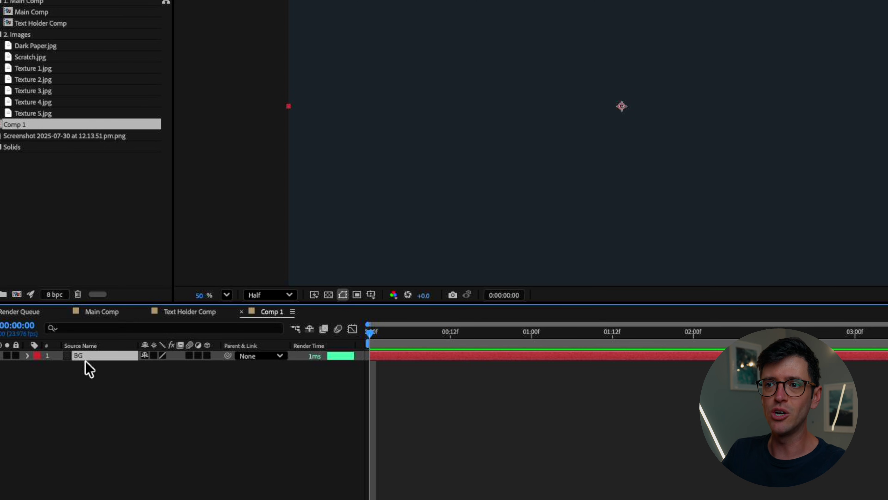
click(88, 368)
click(81, 356)
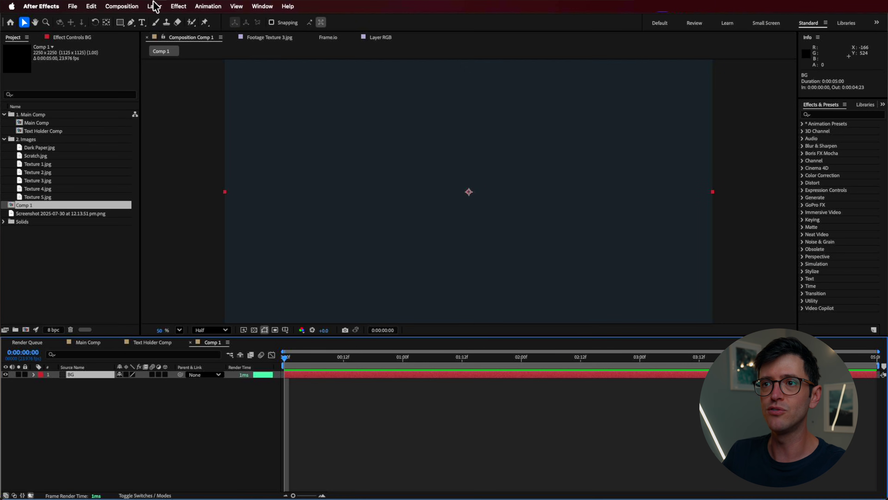
click(284, 6)
text(noi)
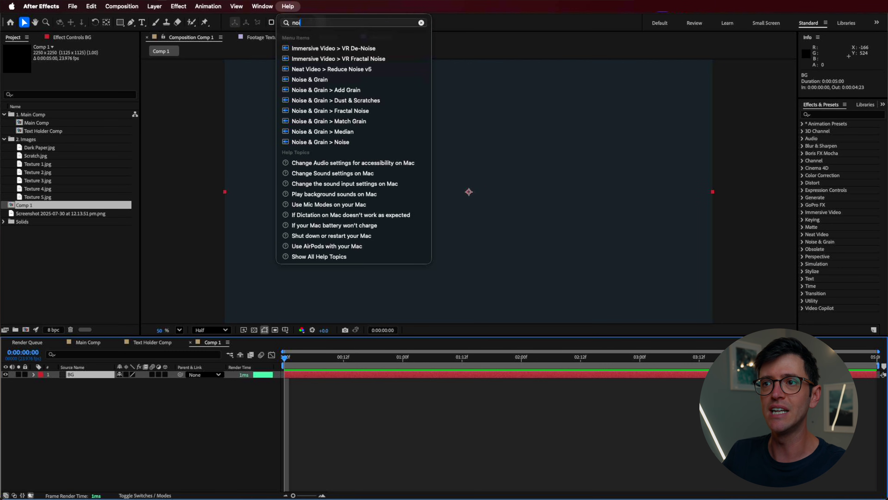
mouse_move(316, 84)
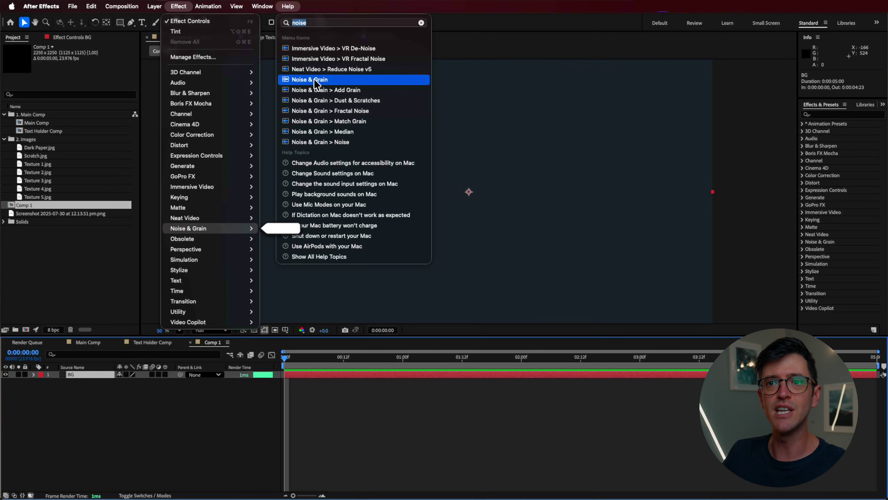
click(317, 90)
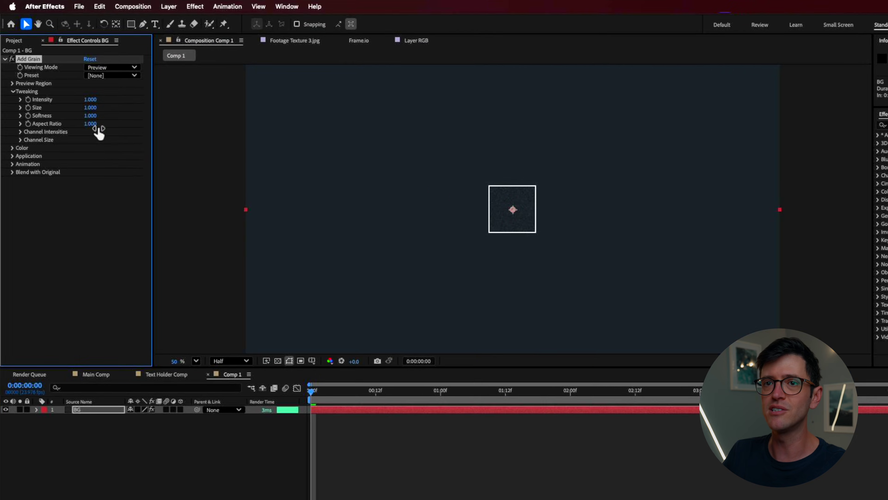
Step: Set Add Grain's viewing mode to Final Output, intensity to 1.1, size to 0.8 and animation speed to 0
click(140, 93)
click(141, 130)
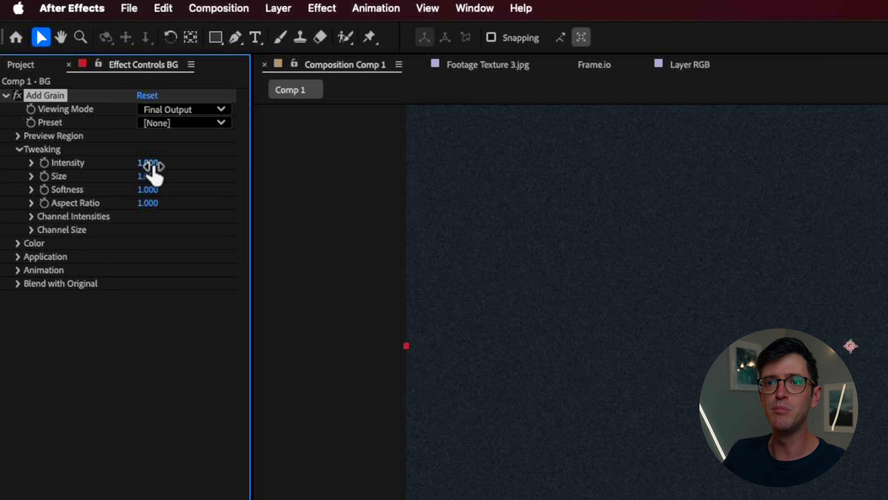
drag(122, 135, 128, 135)
drag(159, 166, 143, 180)
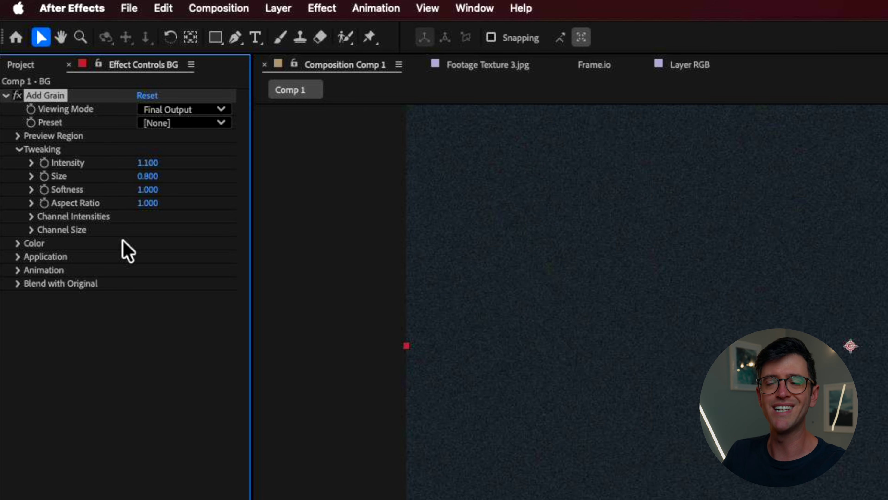
click(19, 270)
drag(148, 283, 33, 283)
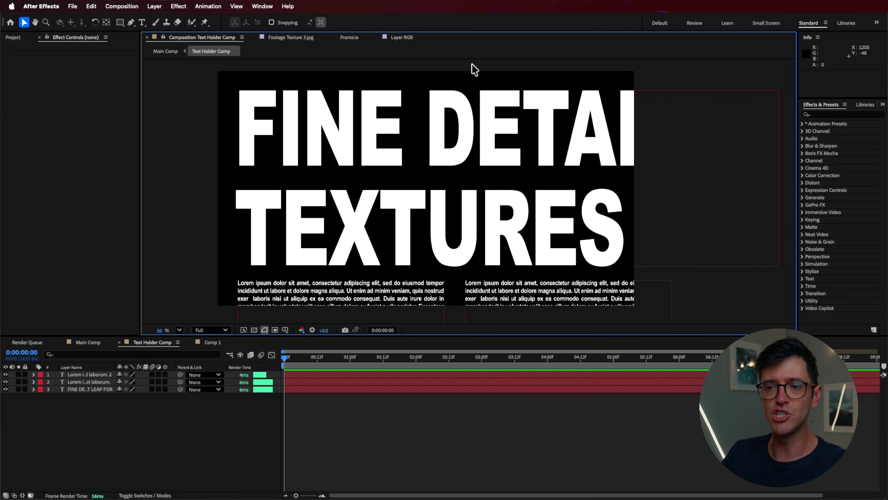
Step: Examine the headline and the two paragraph text layers inside Text Holder Comp
click(213, 342)
right_click(110, 416)
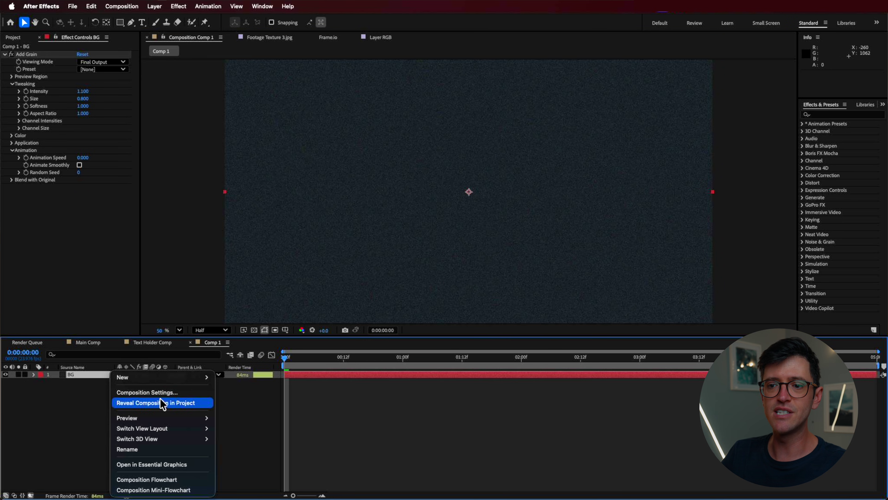
mouse_move(164, 377)
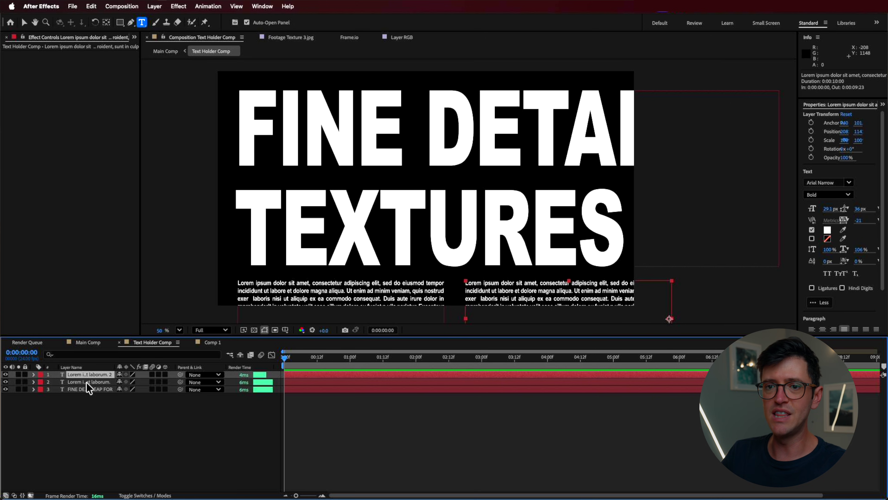
click(87, 381)
click(89, 389)
key(v)
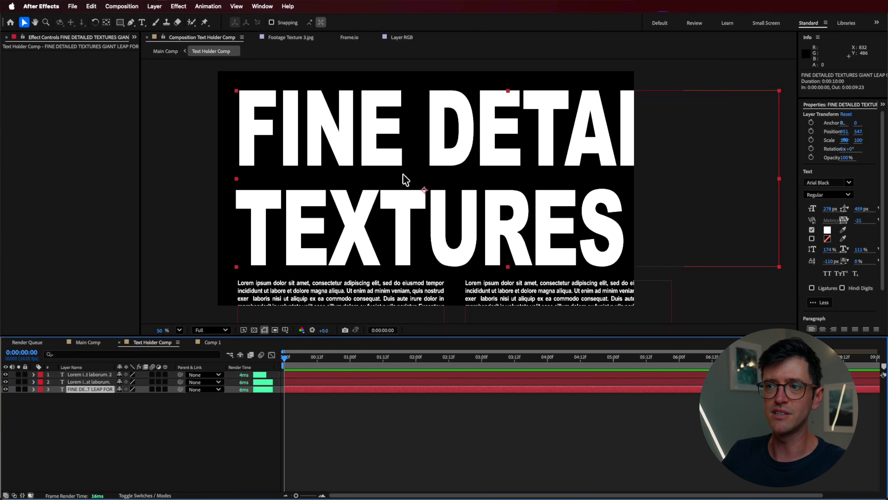
Step: Place Text Holder Comp above the BG layer in Comp 1 and scale it to about the composition's width
click(210, 343)
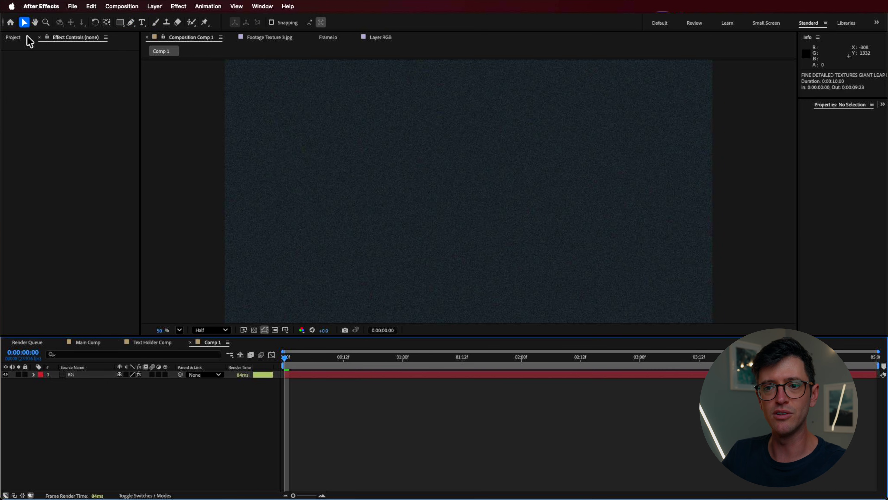
click(16, 37)
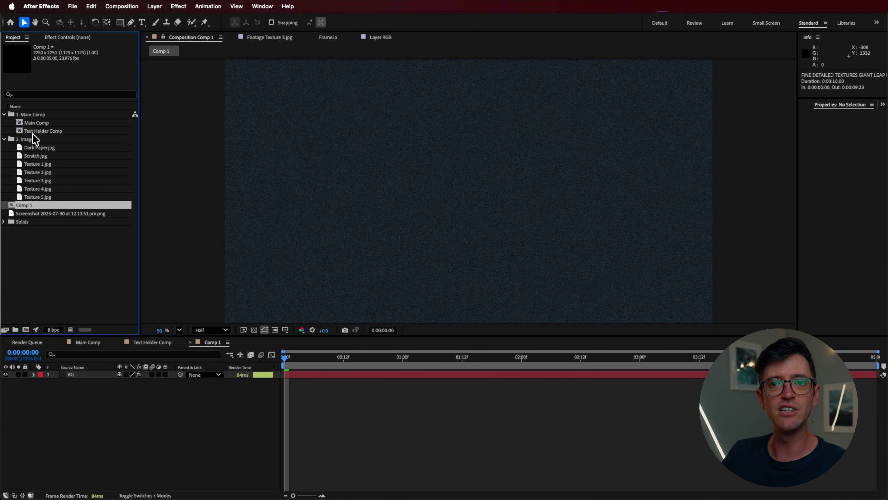
drag(40, 134, 80, 377)
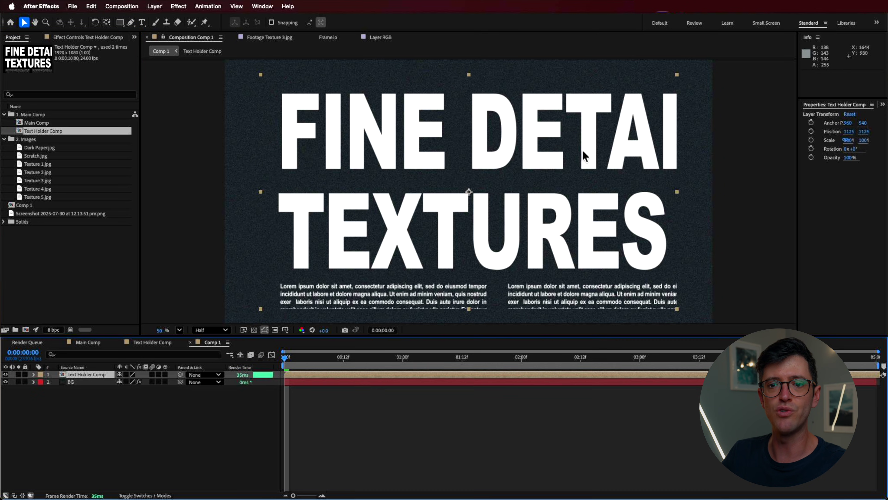
drag(679, 196, 715, 192)
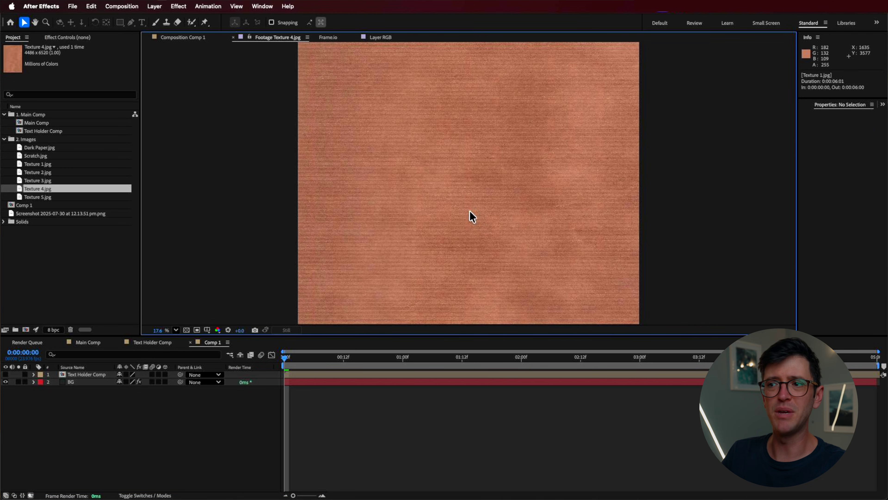
Step: Layer Texture 1.jpg, Texture 3.jpg and Texture 4.jpg above BG, and set Texture 4.jpg's blending mode to Soft Light
drag(45, 192, 84, 385)
drag(21, 182, 76, 382)
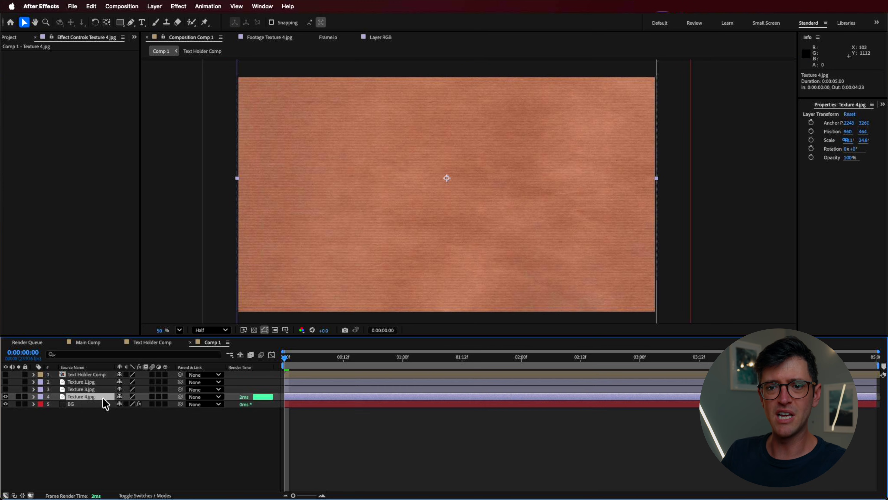
click(142, 494)
click(130, 403)
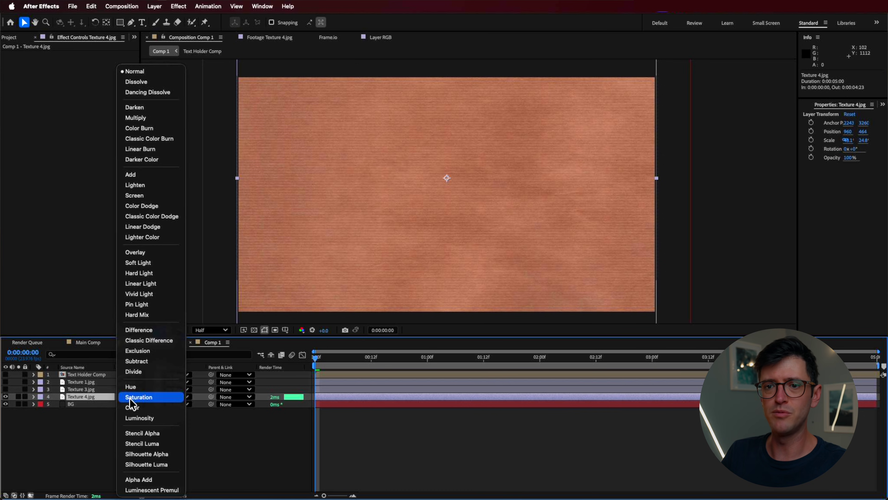
click(146, 262)
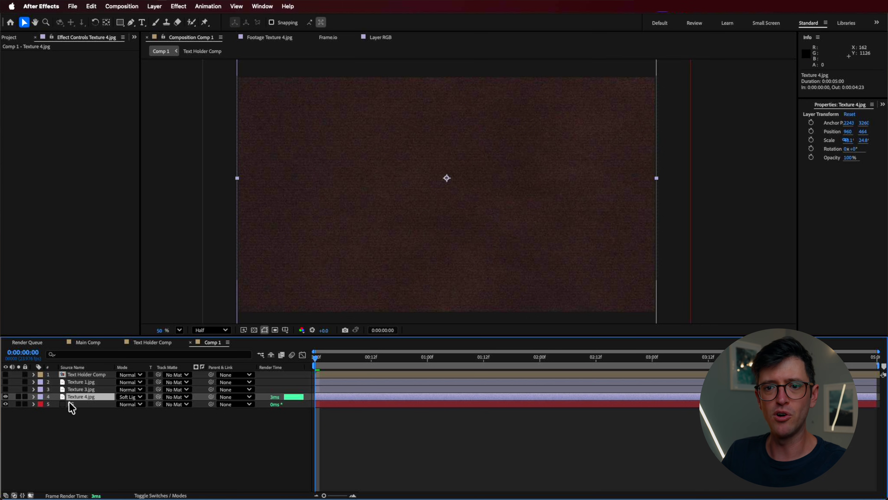
Step: Paste Hue/Saturation at -100 master saturation and Curves onto Texture 4.jpg, toggling the effects to compare their influence
key(super+v)
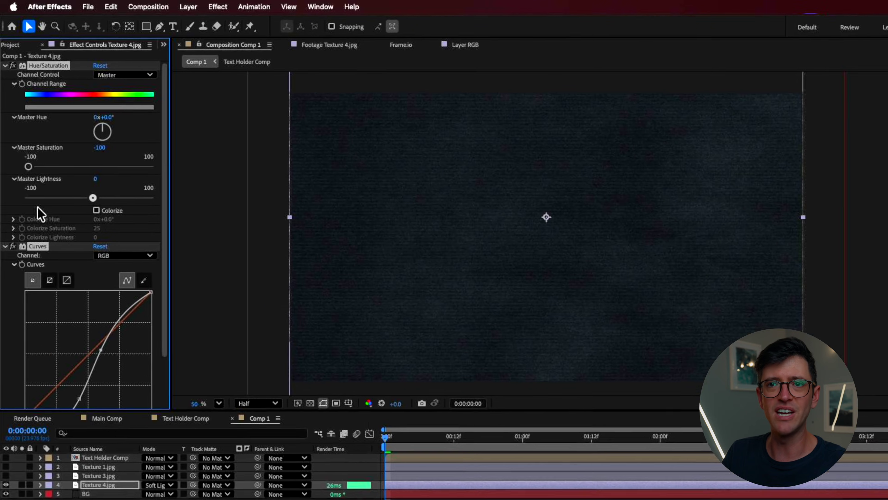
click(13, 246)
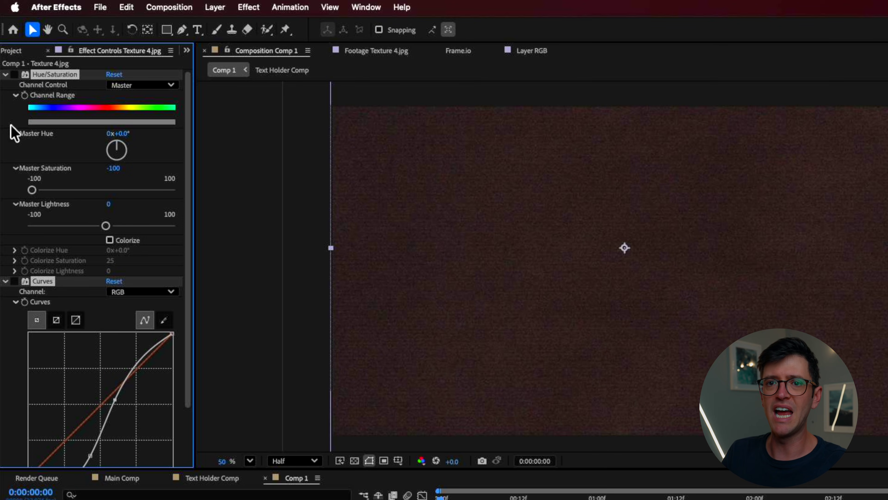
click(14, 74)
click(69, 77)
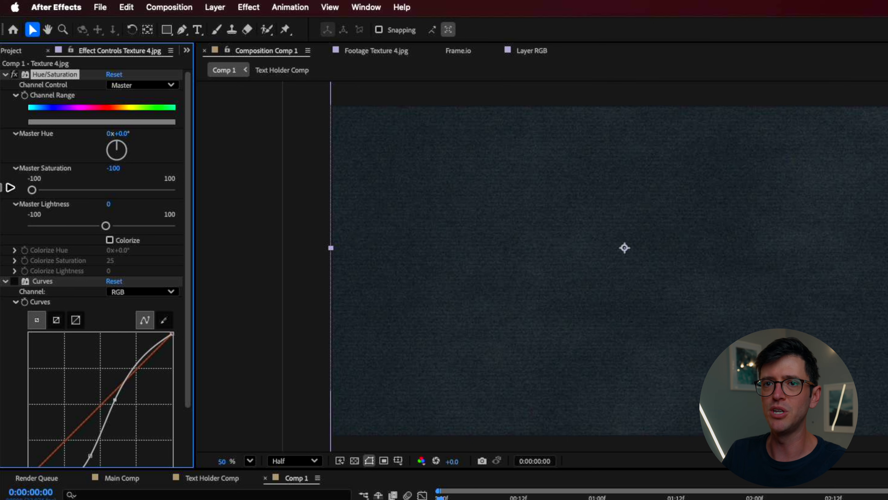
click(14, 74)
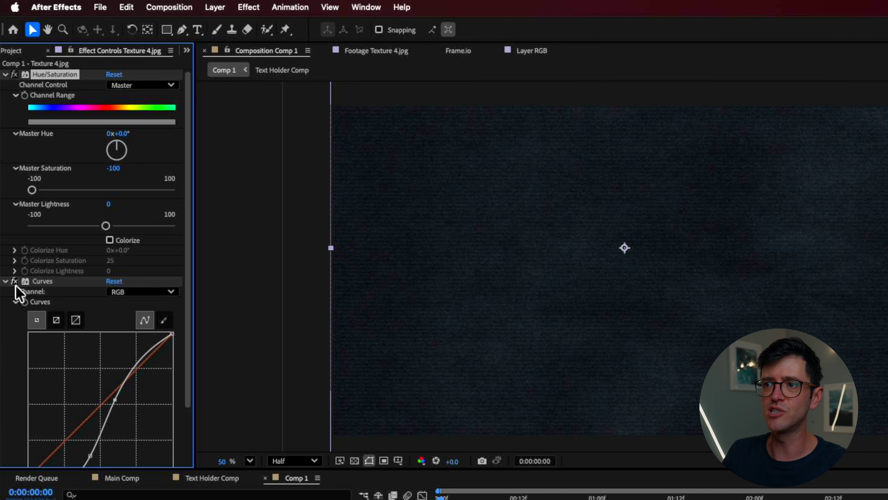
click(15, 281)
Step: Fine-tune the midtone and shadow points of Texture 4.jpg's RGB curve for a steeper, higher-contrast curve
scroll(17, 350, down, 2)
mouse_move(114, 351)
mouse_down()
mouse_move(112, 338)
mouse_move(112, 347)
mouse_up()
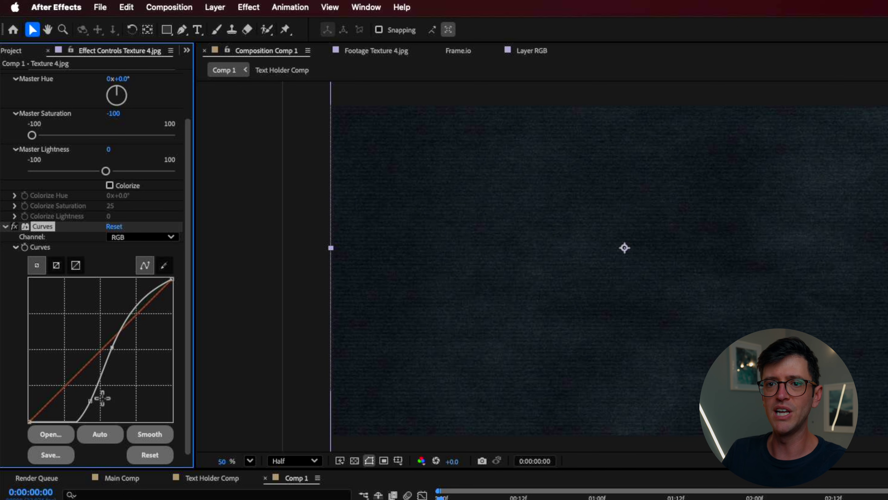
drag(96, 404, 91, 406)
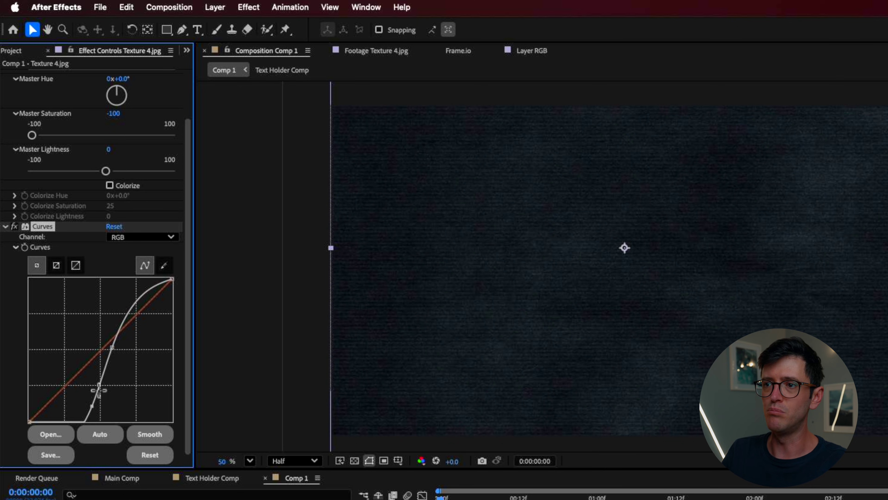
mouse_move(113, 350)
mouse_down()
mouse_move(116, 363)
mouse_move(111, 350)
mouse_up()
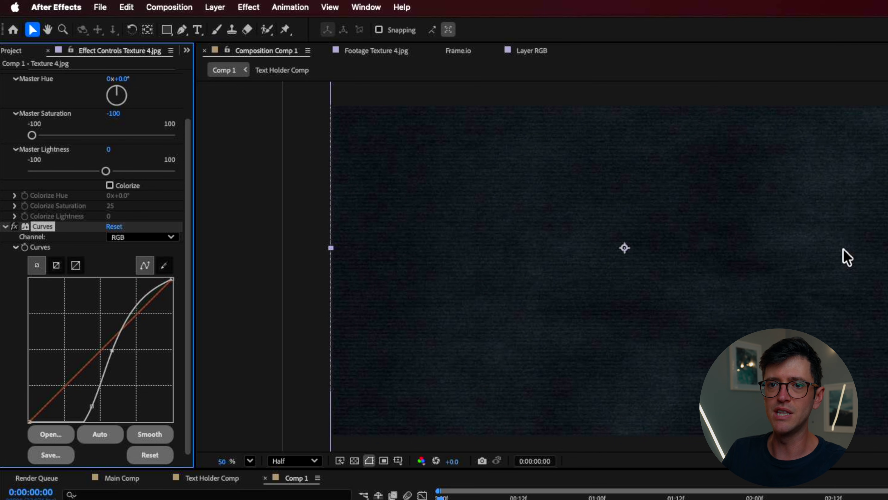
Step: Turn on the visibility of Texture 3.jpg and set its blending mode to Divide
key(super+Down)
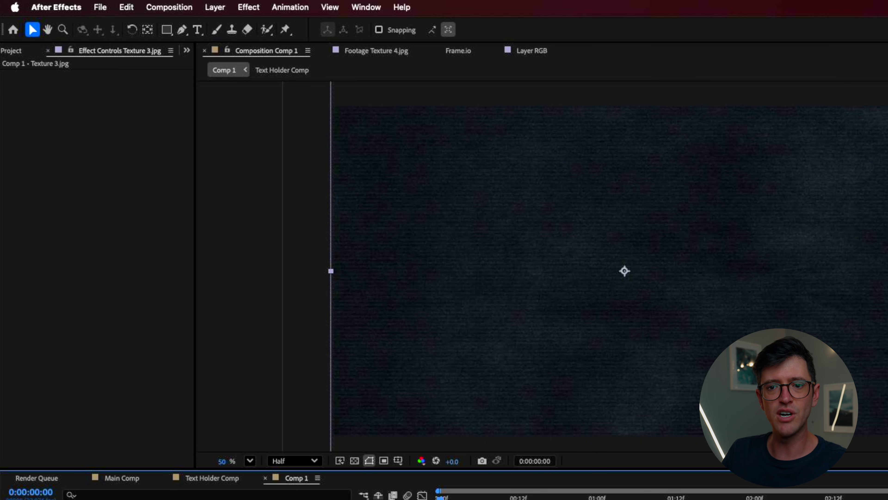
key(super+bracketright)
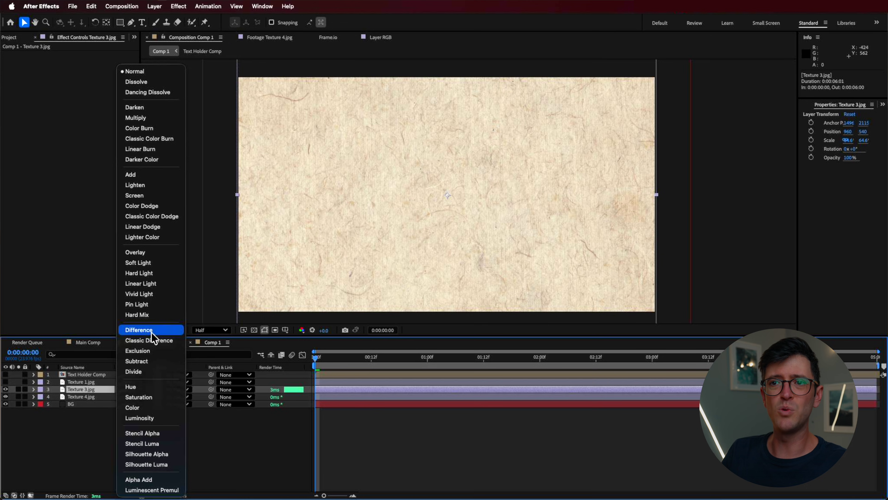
click(141, 371)
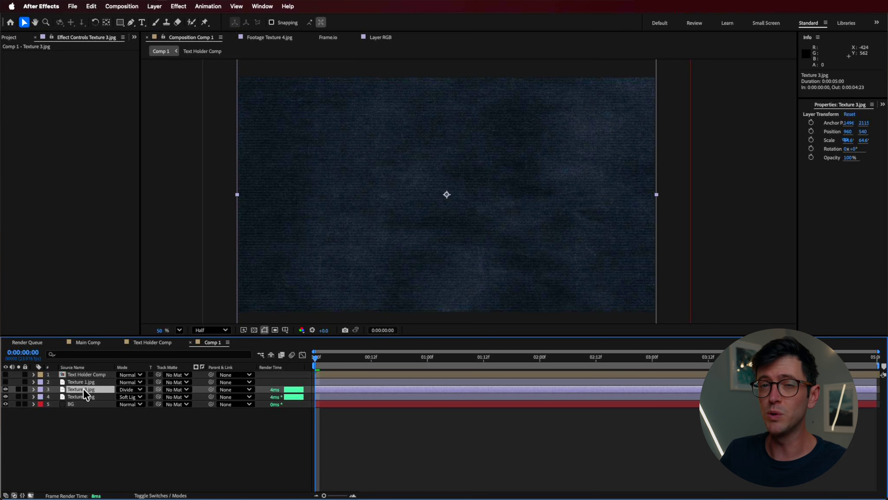
Step: Cycle Texture 3.jpg through the neighbouring blending modes such as Hue and return it to Divide
key(shift+equal)
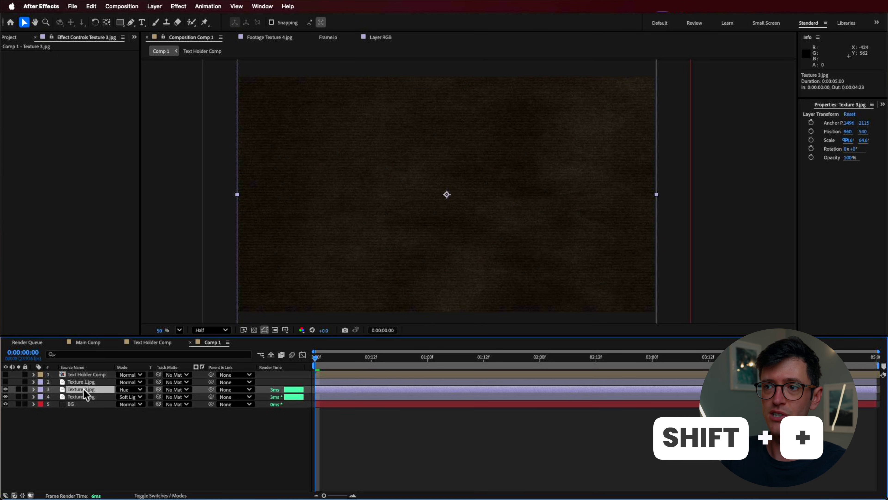
key(shift+minus)
key(shift+minus)
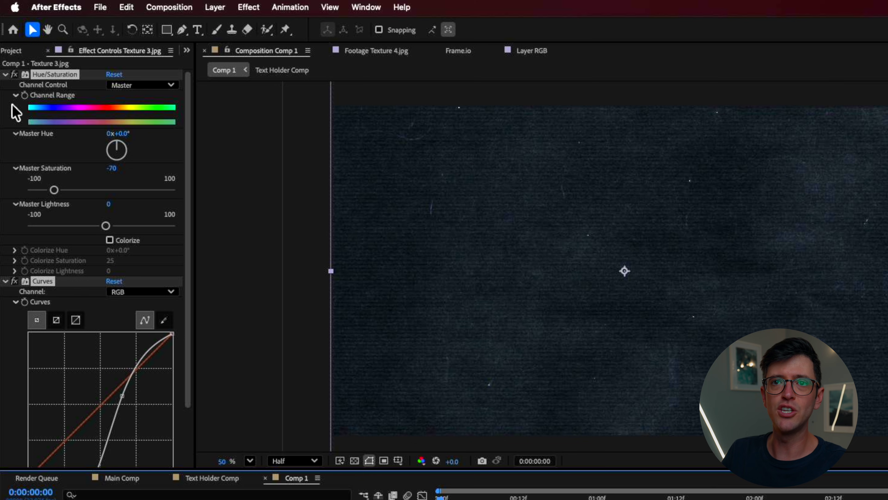
Step: Toggle the effects on Texture 3.jpg to compare, and raise the middle point of its RGB curve slightly
click(7, 77)
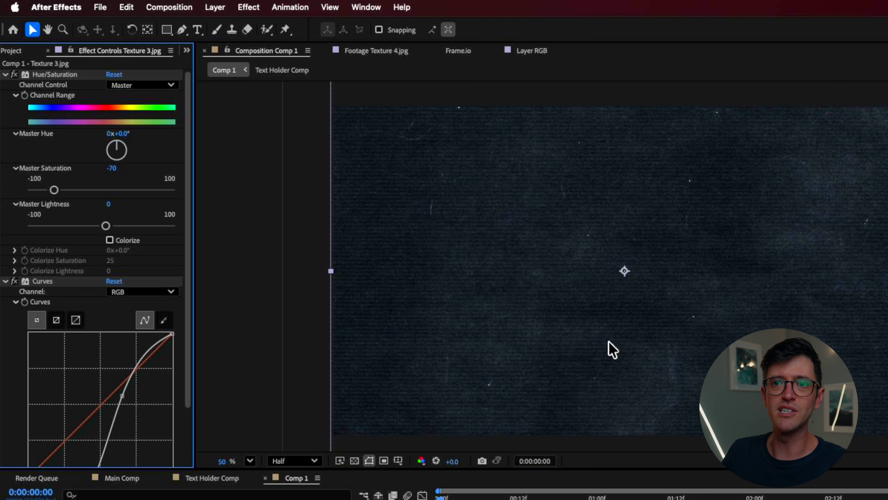
click(14, 281)
mouse_move(124, 397)
mouse_down()
mouse_move(119, 405)
mouse_move(110, 397)
mouse_move(142, 407)
mouse_move(115, 391)
mouse_move(134, 392)
mouse_move(120, 392)
mouse_up()
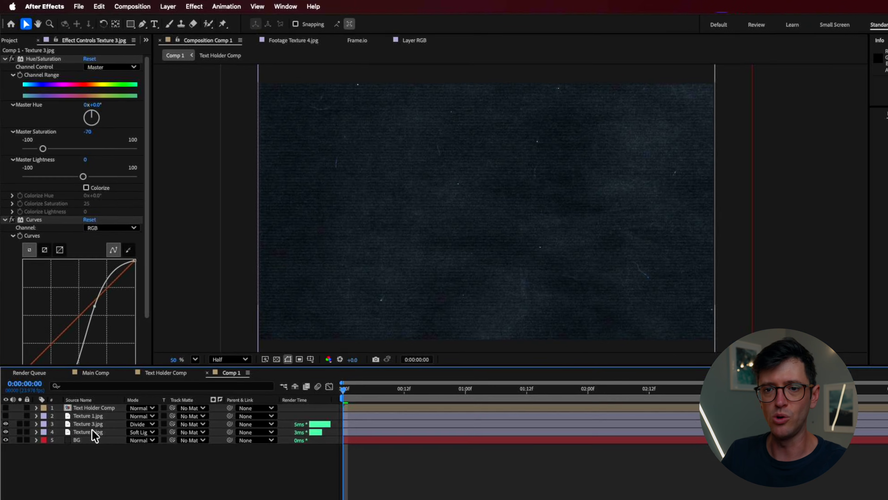
Step: Turn on Texture 1.jpg, try a stencil blending mode on it, and delete the layer from Comp 1
click(5, 416)
click(88, 415)
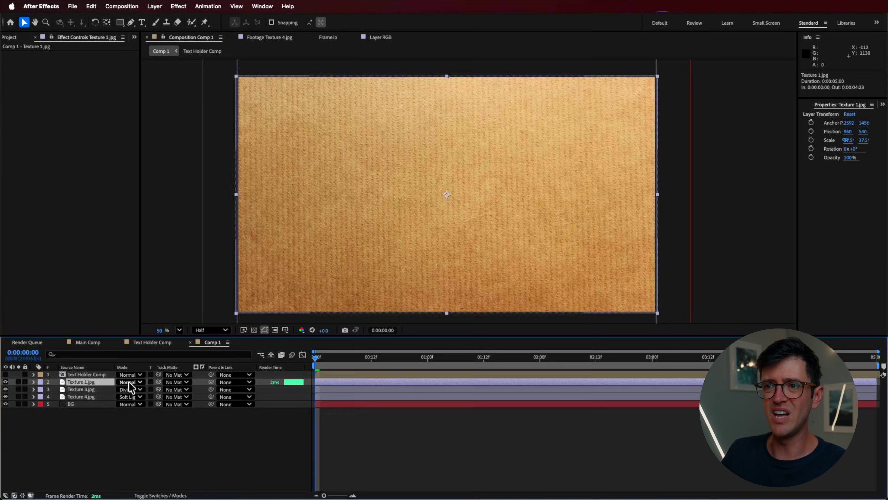
click(141, 416)
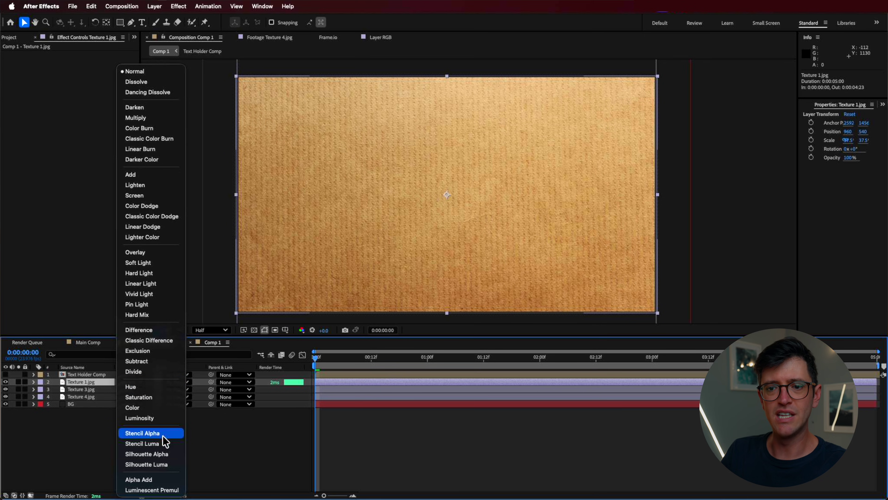
click(167, 442)
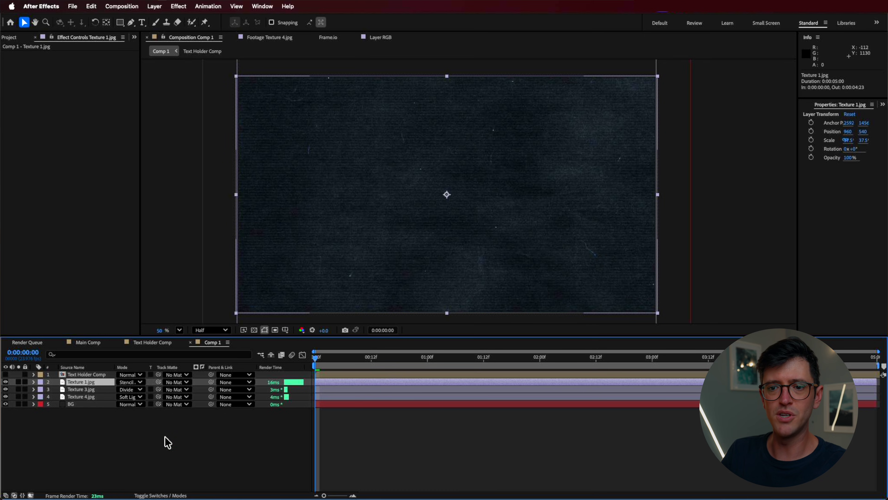
key(Delete)
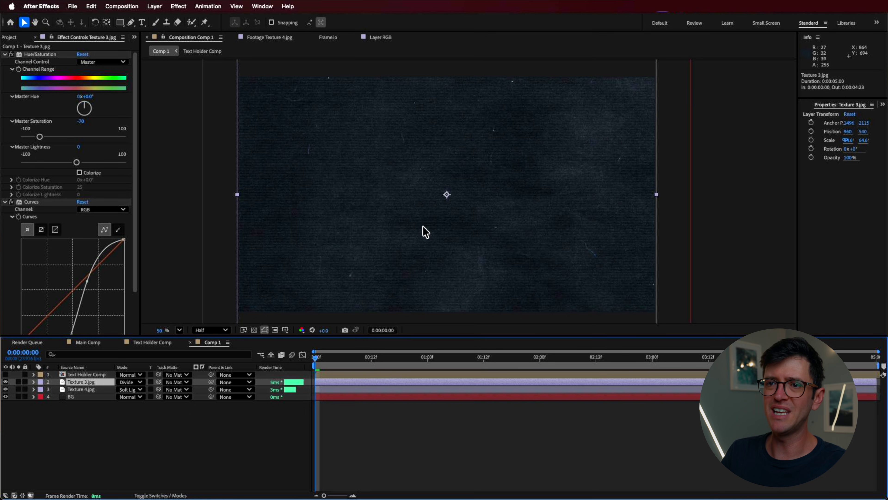
click(213, 212)
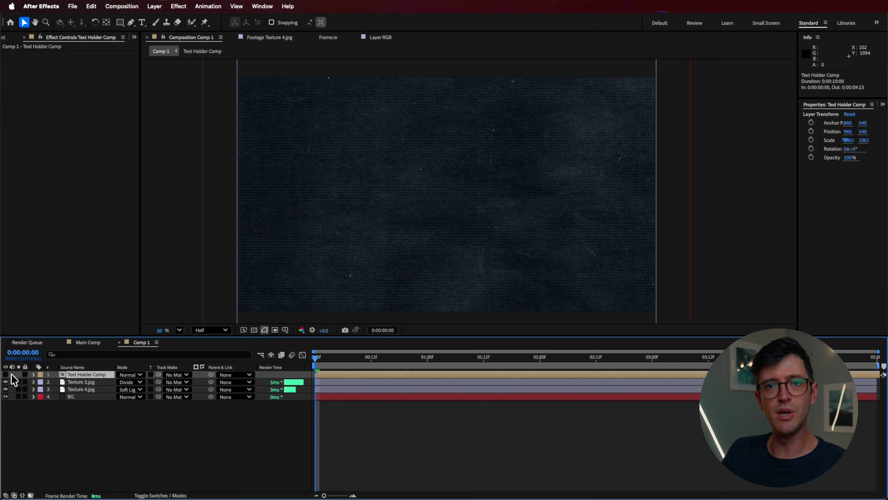
Step: Turn on Text Holder Comp, set its blending mode to Difference, and compare it with Classic Difference before returning to Difference
click(6, 374)
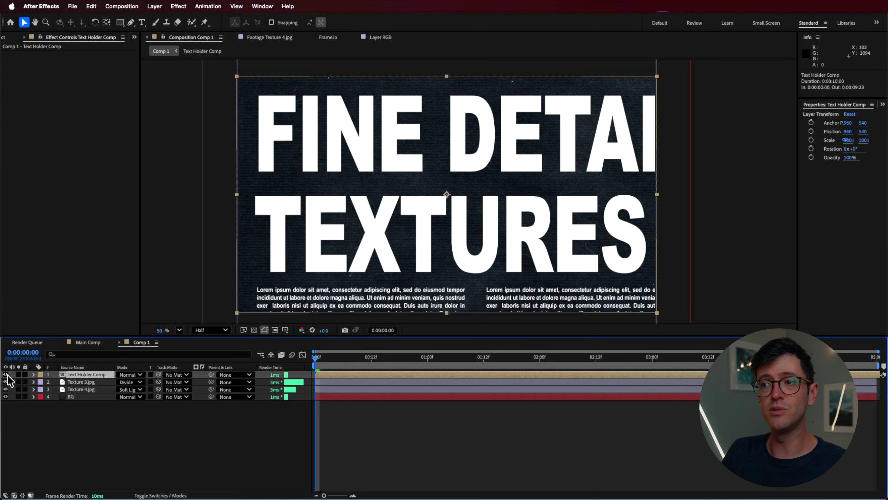
click(140, 396)
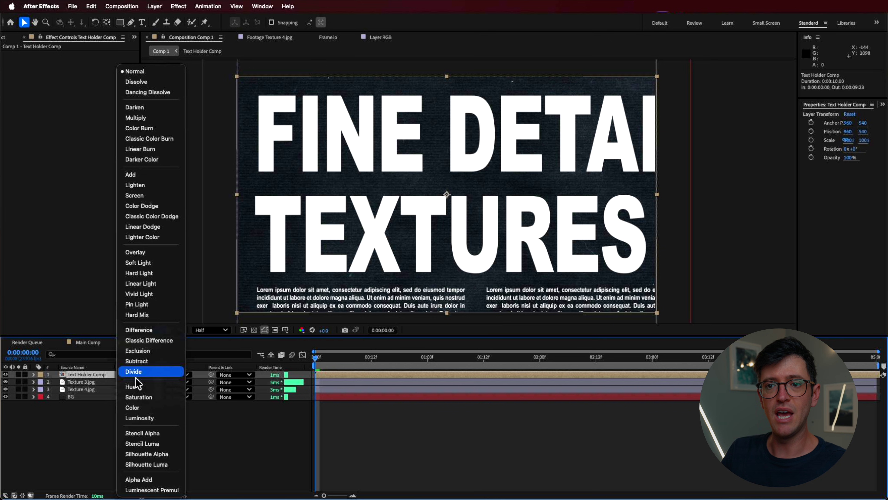
click(149, 330)
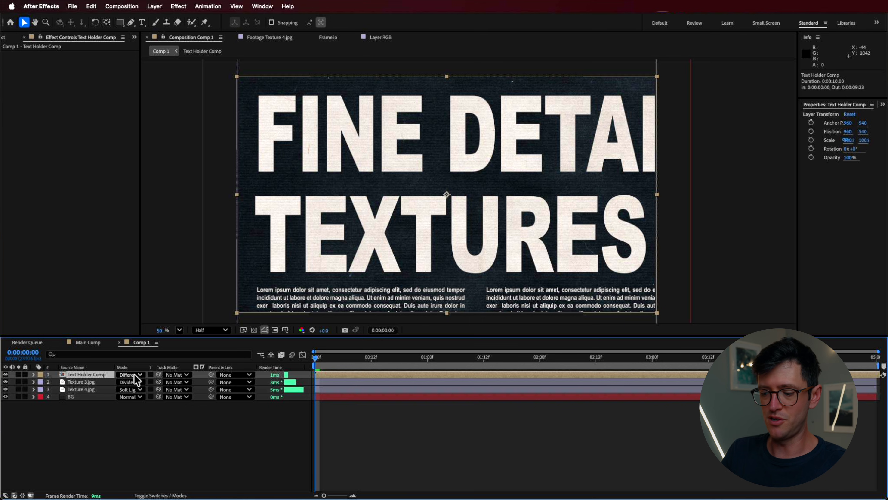
key(shift+equal)
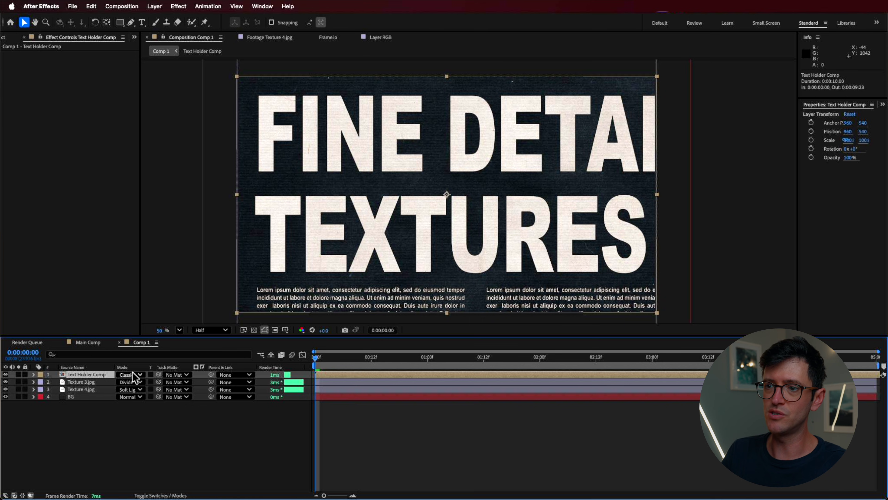
key(shift+minus)
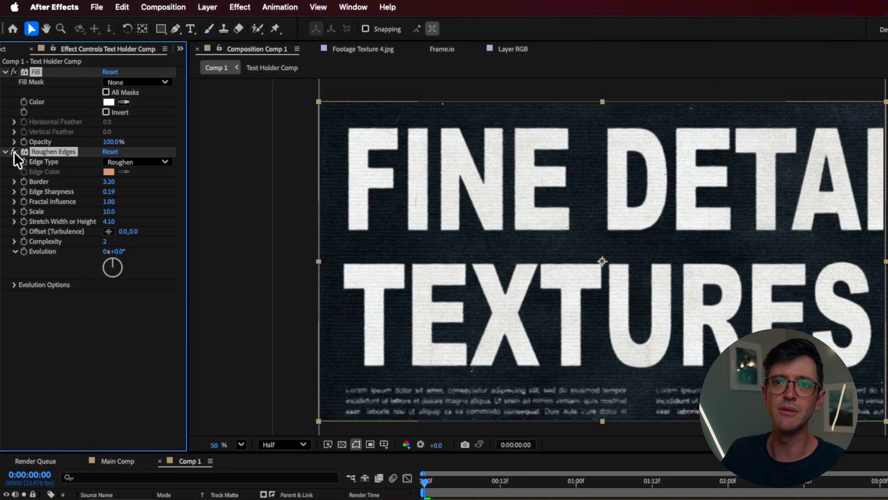
Step: Compare Text Holder Comp with Fill and Roughen Edges disabled, re-enable only Fill, and check its colour
click(14, 151)
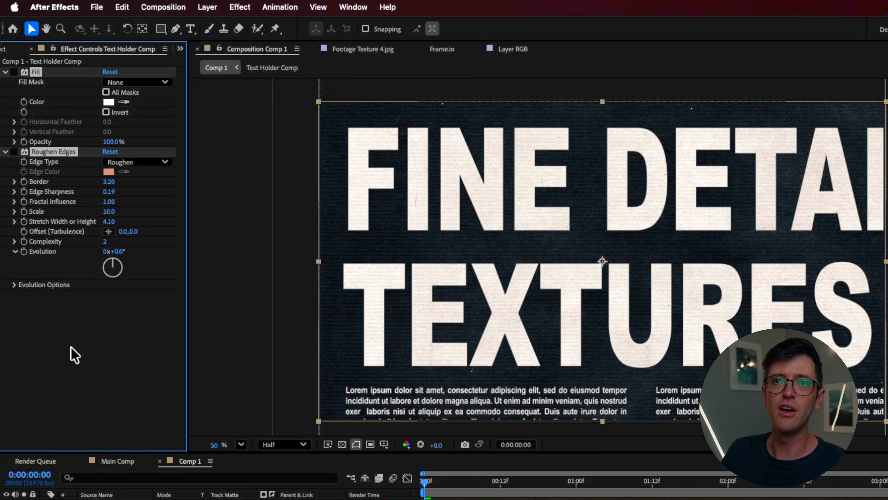
click(14, 72)
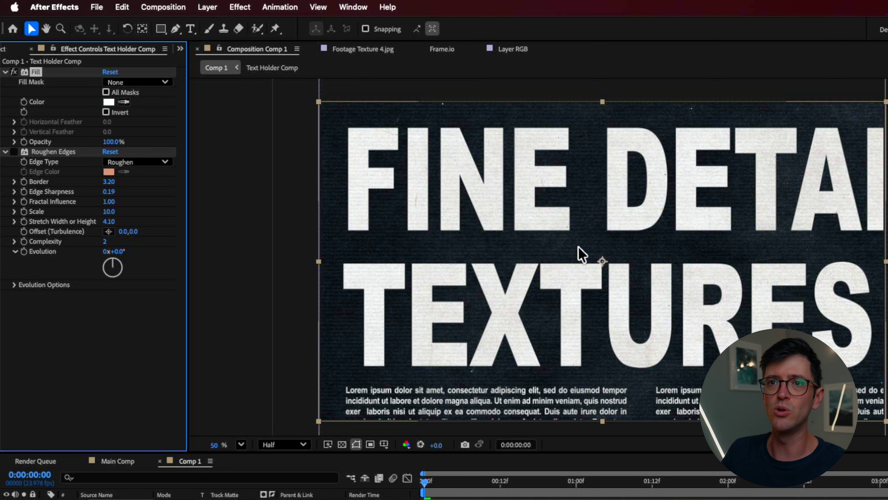
click(110, 102)
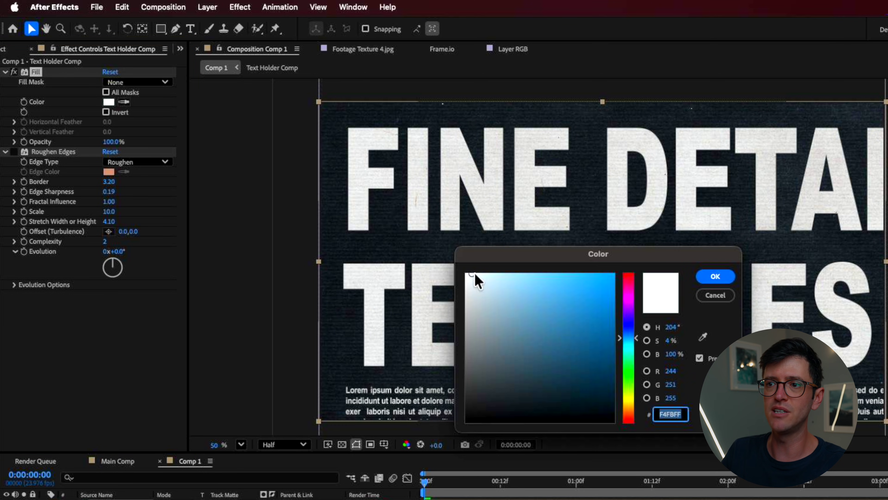
click(715, 278)
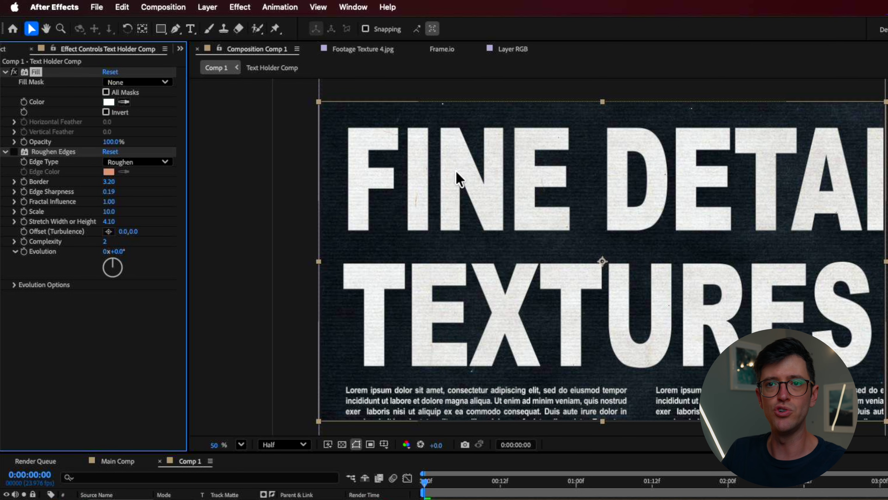
Step: Re-enable Roughen Edges on Text Holder Comp, try a Border of 4.50, and settle on Border 0.80 with Edge Sharpness 0.00
click(14, 152)
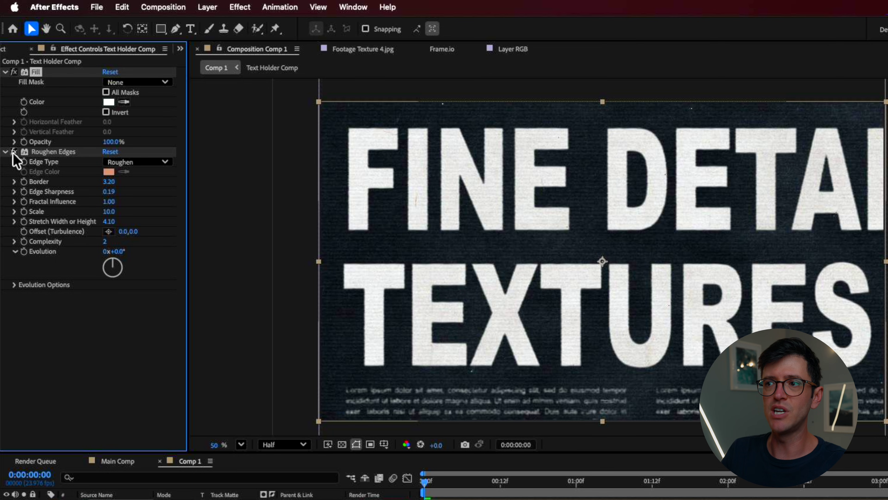
click(54, 157)
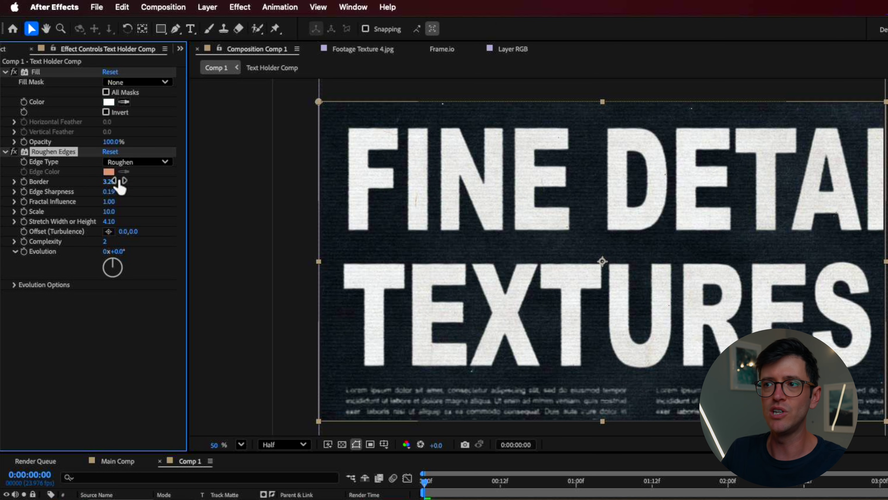
drag(112, 184, 114, 184)
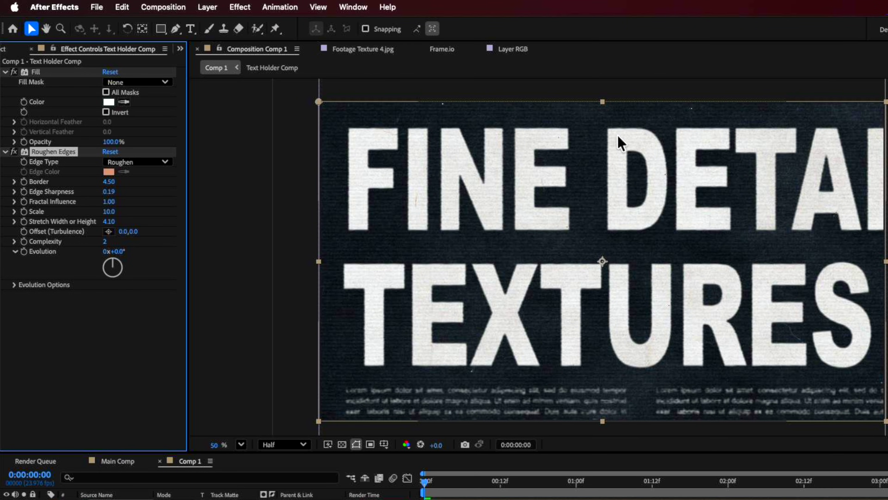
key(super+z)
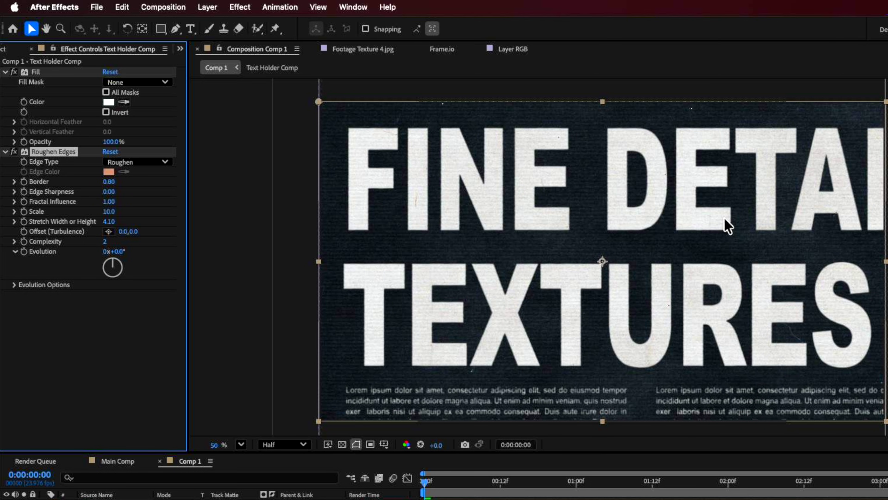
click(15, 151)
click(13, 150)
click(77, 332)
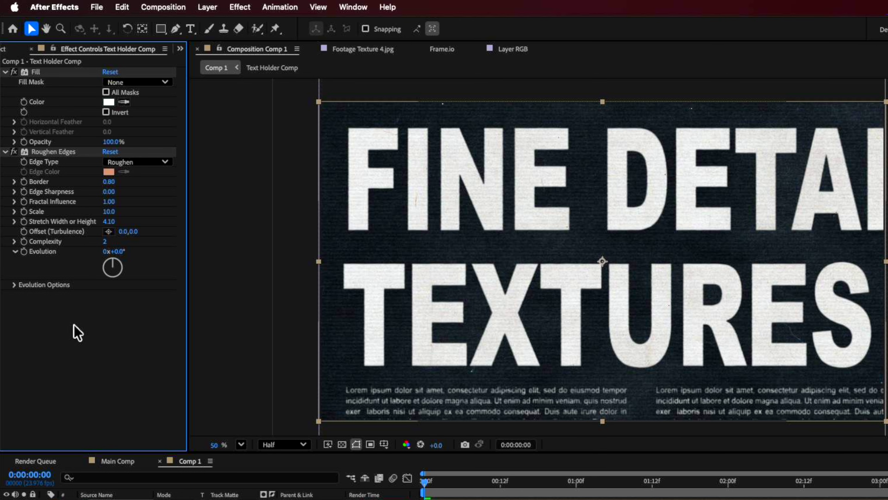
Step: Preview Scratch.jpg from the 2. Images folder and add it to Comp 1 as the top layer
key(super+shift+a)
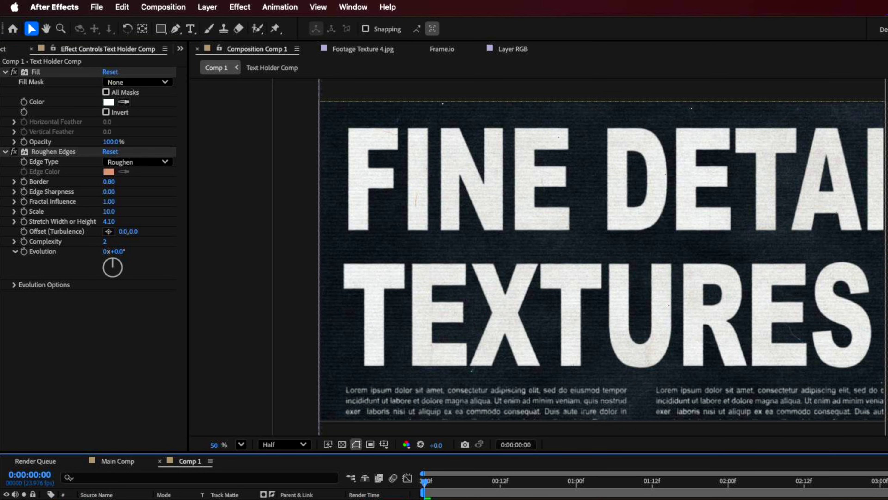
key(super+0)
key(Up)
key(Return)
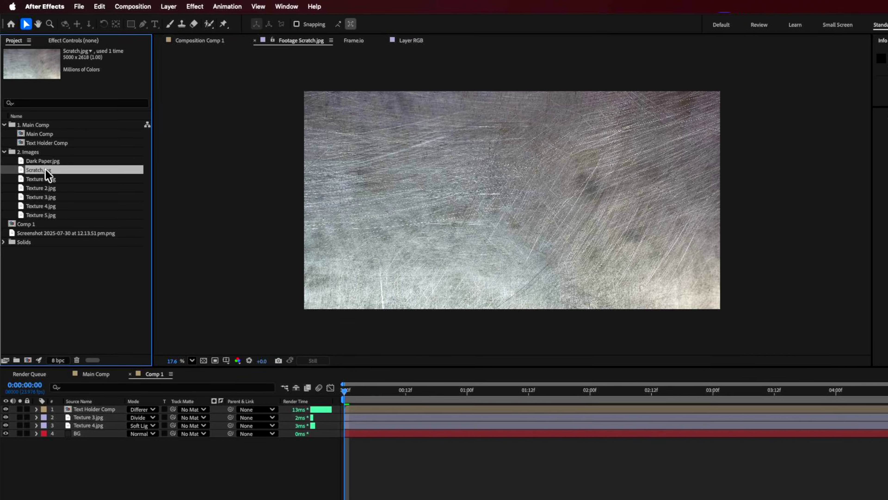
drag(46, 209, 103, 499)
drag(77, 373, 77, 373)
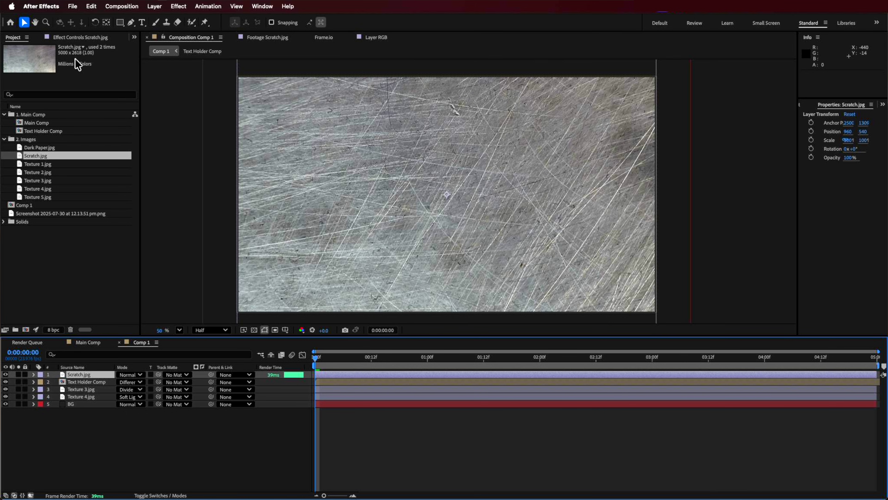
Step: Add Curves to Scratch.jpg and crush its RGB curve so only the brightest scratches remain on black
click(71, 38)
key(super+alt+shift+e)
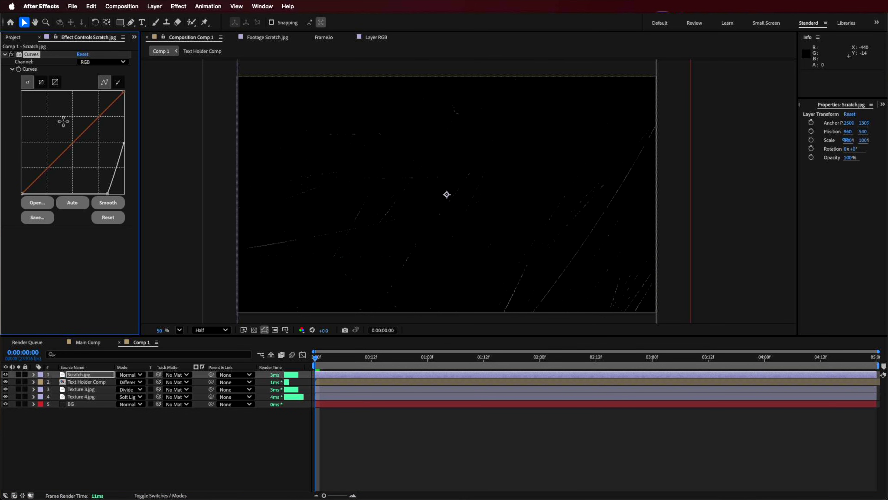
Step: Scale Scratch.jpg down to 57.5% and reposition it at about 850, 338 in the frame
drag(582, 254, 347, 135)
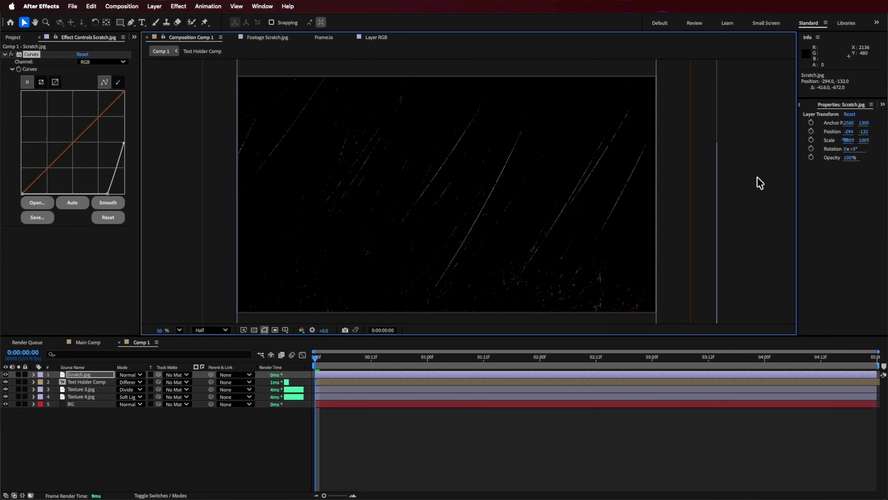
drag(570, 292, 597, 235)
drag(751, 284, 637, 272)
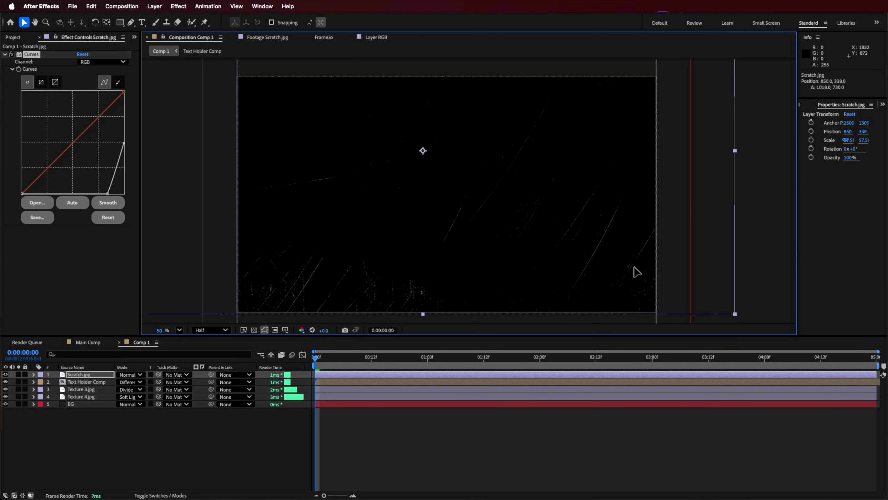
Step: Set Scratch.jpg's blending mode to Screen and lower the highlight end of its RGB curve to soften the scratches
click(130, 375)
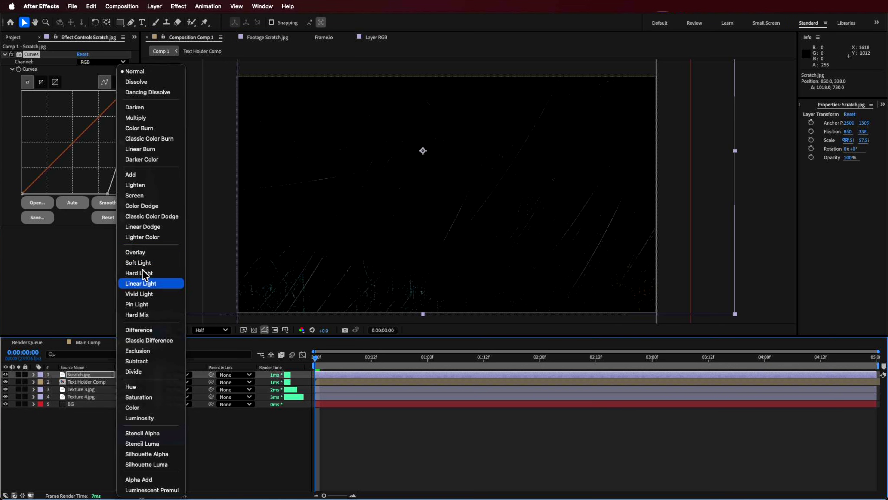
click(143, 195)
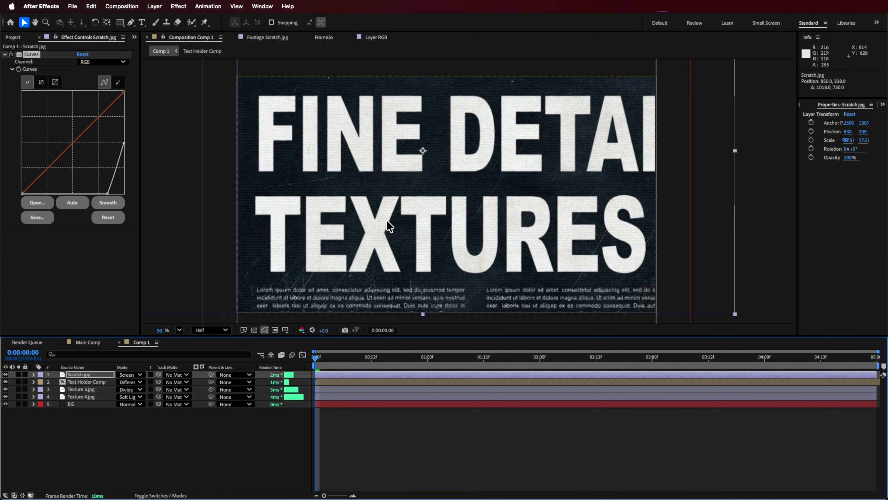
mouse_move(118, 167)
mouse_down()
mouse_move(127, 93)
mouse_move(128, 165)
mouse_up()
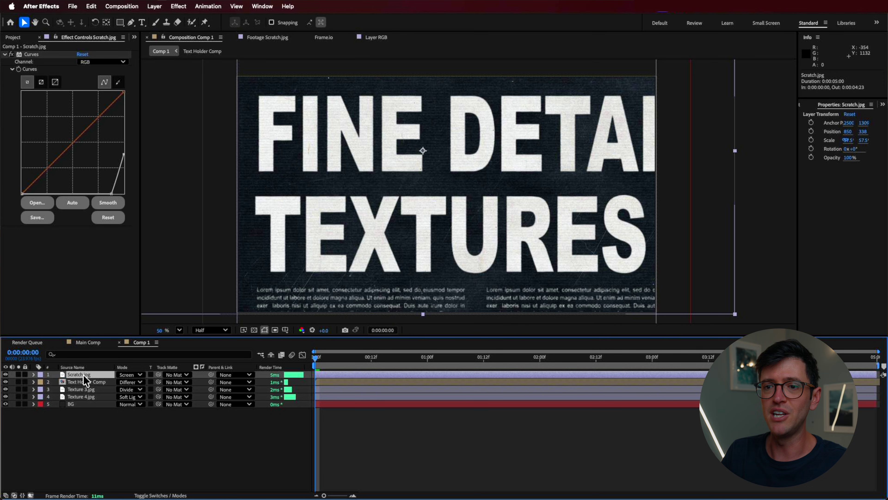
Step: Create an adjustment layer above Scratch.jpg and apply the VR Chromatic Aberrations effect to it
right_click(103, 420)
mouse_move(144, 377)
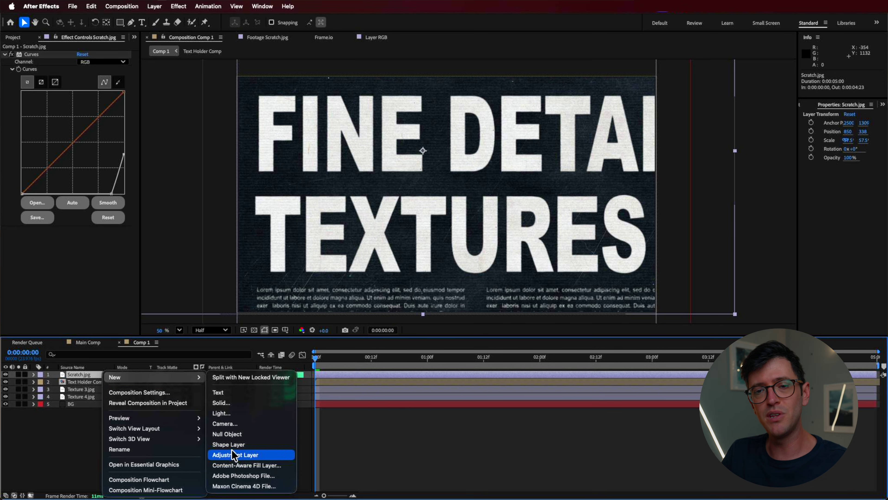
click(238, 454)
click(293, 6)
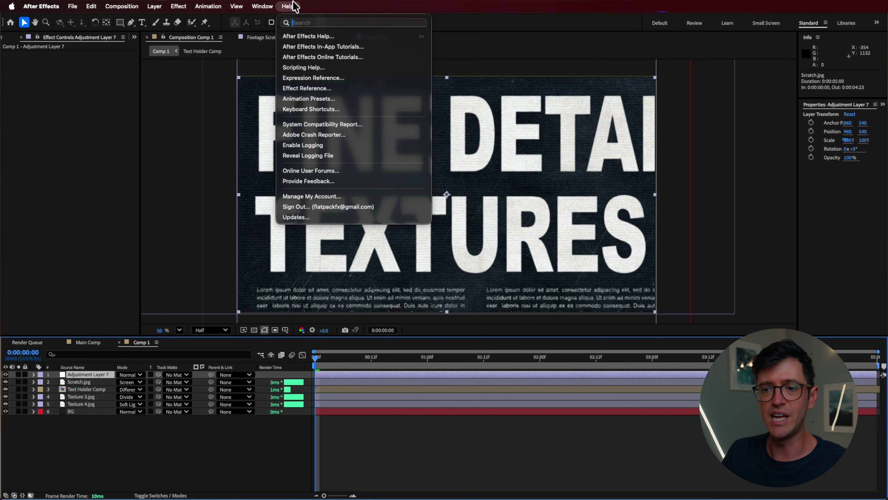
text(vr)
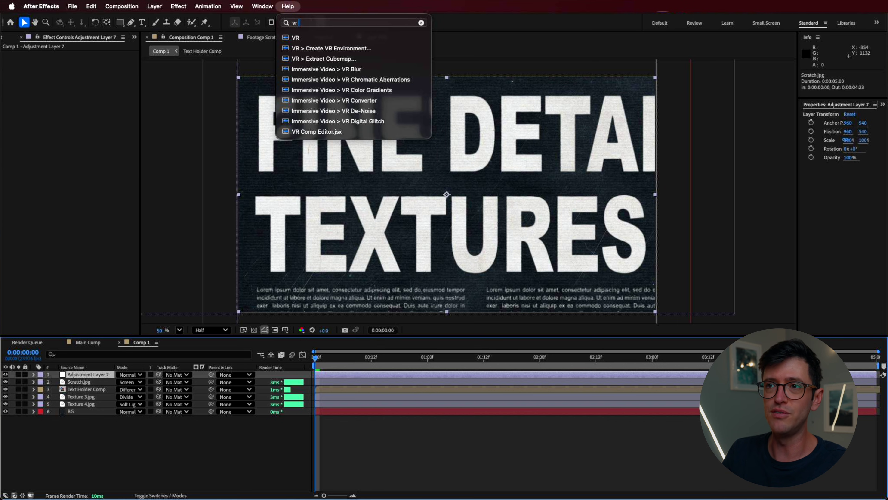
text( chr)
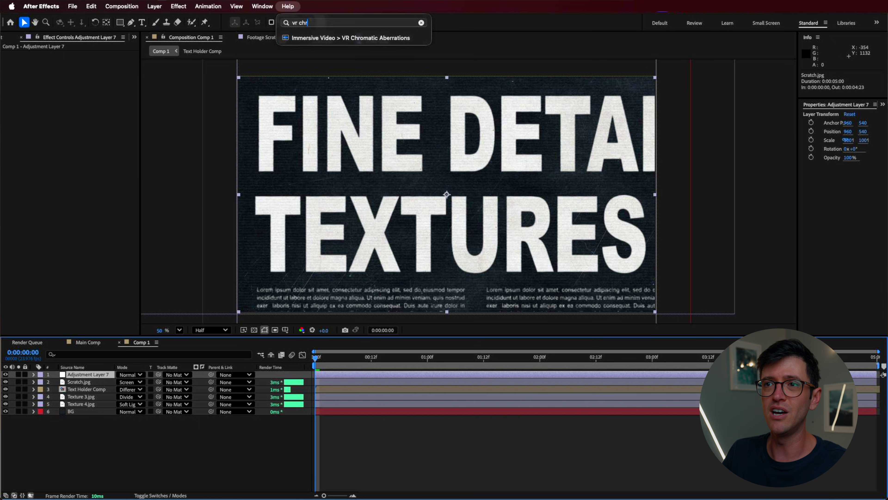
click(355, 37)
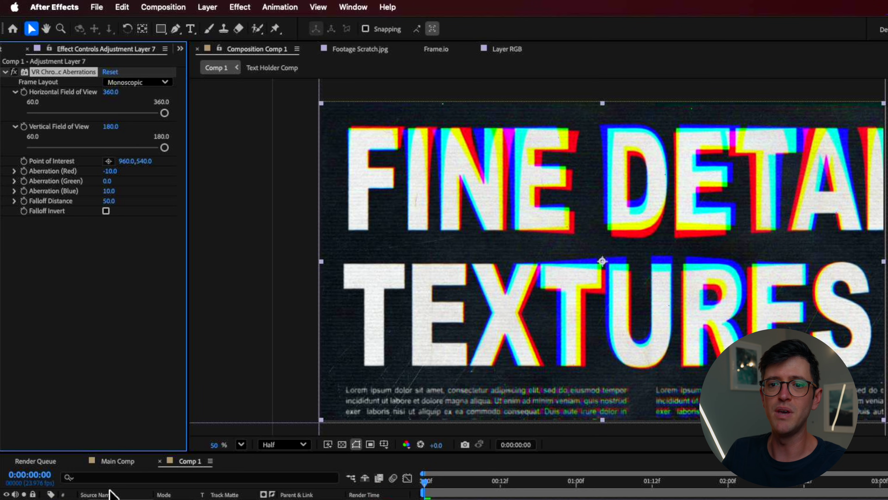
click(112, 493)
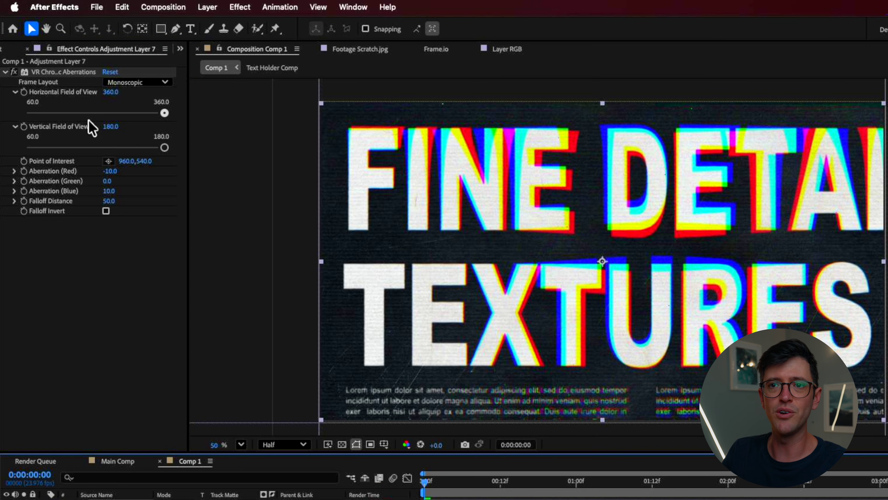
Step: Try different fields of view in VR Chromatic Aberrations, ending with Horizontal at 360.0 and Vertical at 167.2
drag(102, 113, 92, 114)
click(99, 148)
drag(99, 147, 158, 150)
drag(100, 114, 179, 129)
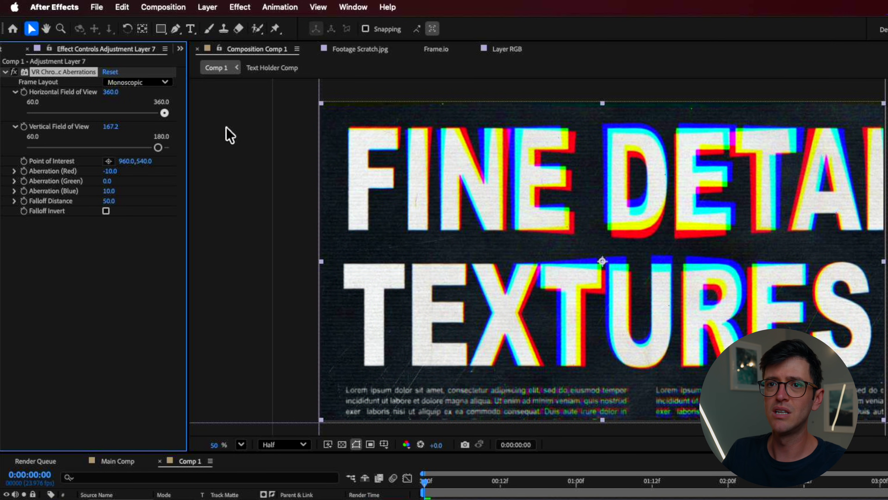
Step: Set the VR Chromatic Aberrations amounts to Red 0.0, Green 1.0 and Blue -1.0
drag(111, 174, 118, 175)
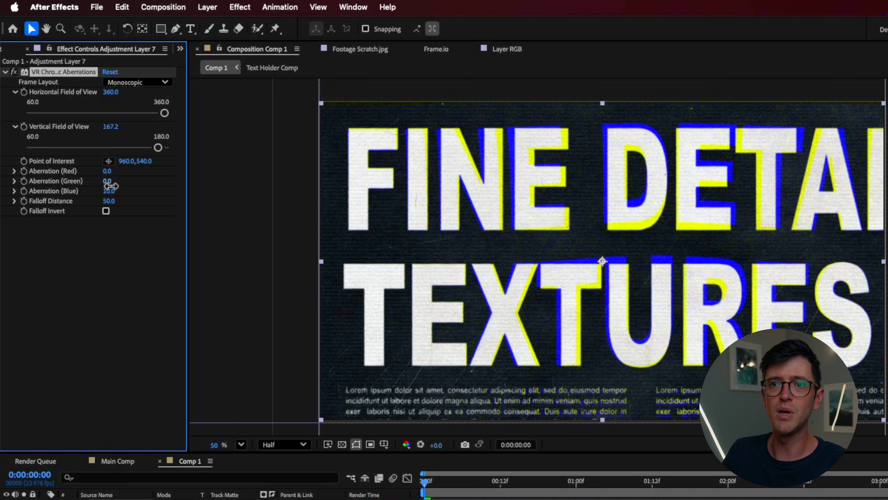
drag(112, 185, 113, 186)
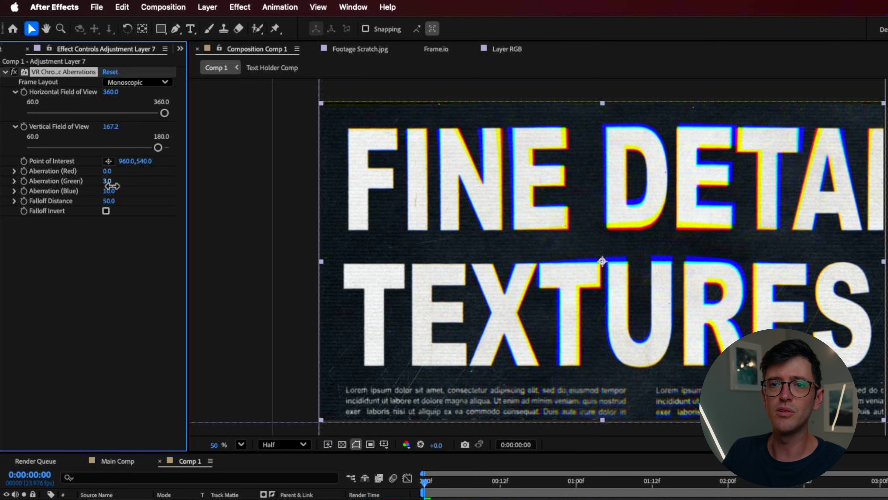
click(111, 192)
text(-1)
key(Return)
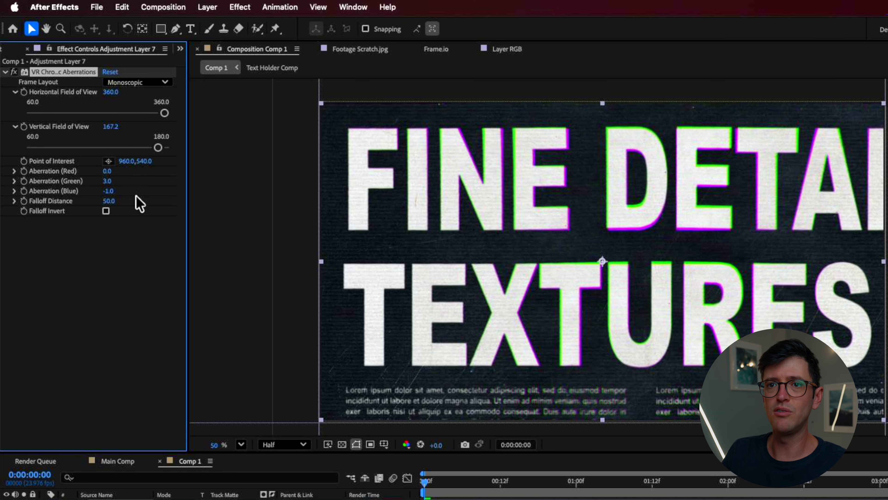
click(108, 181)
text(1)
key(Return)
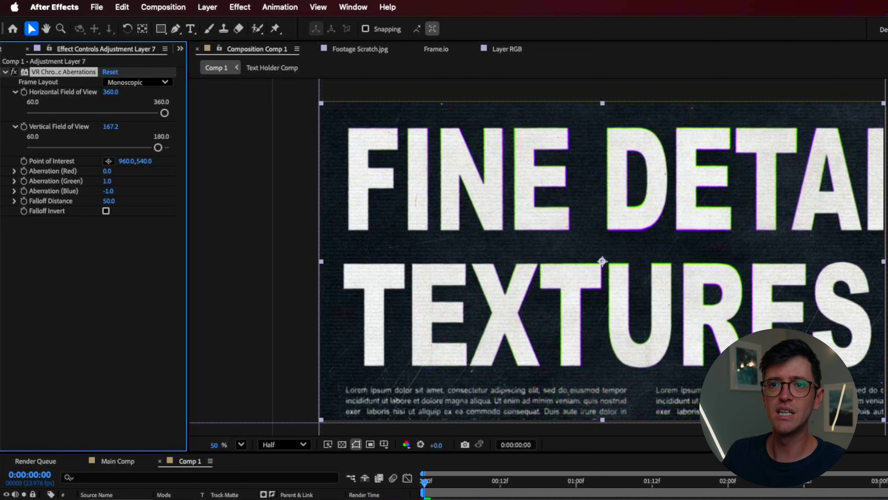
Step: Change Aberration (Blue) to 2.0 and Aberration (Green) to -1.0
click(112, 192)
text(2)
key(Return)
click(112, 181)
text(-1)
key(Return)
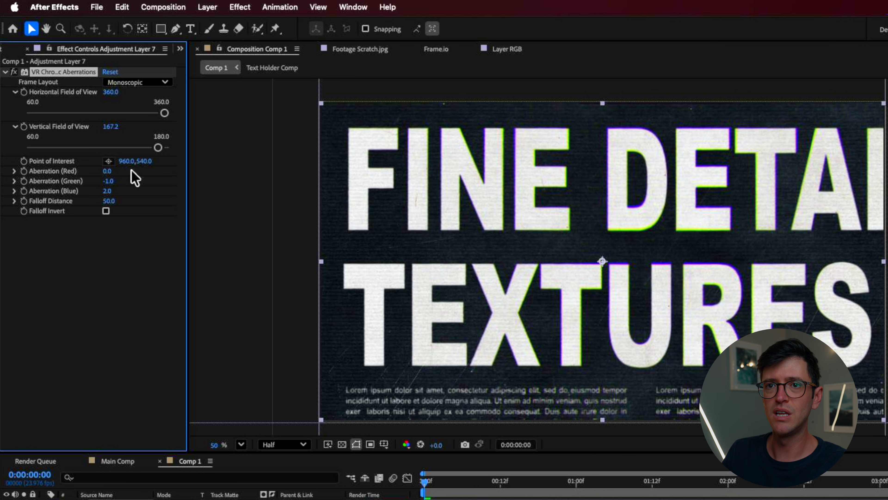
Step: Set the Vertical Field of View to 166.2, the Horizontal Field of View to 255.1 and the Falloff Distance to 16.0
mouse_move(158, 147)
mouse_down()
mouse_move(105, 148)
mouse_move(157, 147)
mouse_up()
mouse_move(116, 113)
mouse_down()
mouse_move(79, 113)
mouse_move(123, 113)
mouse_up()
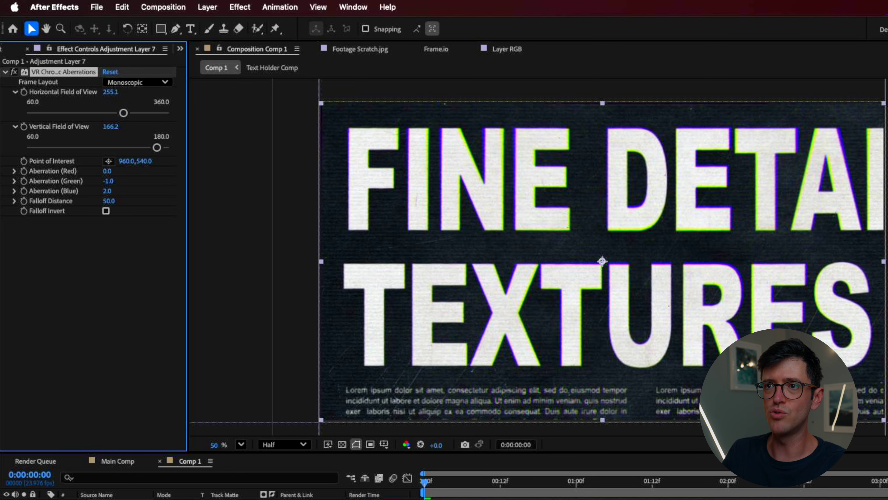
drag(108, 201, 87, 199)
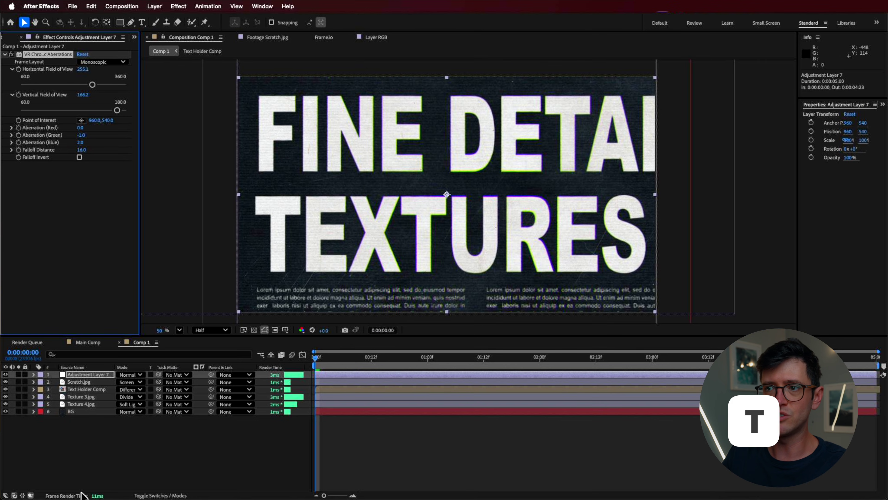
Step: Lower the opacity of Adjustment Layer 7 to soften the chromatic aberration
key(t)
drag(123, 381, 112, 381)
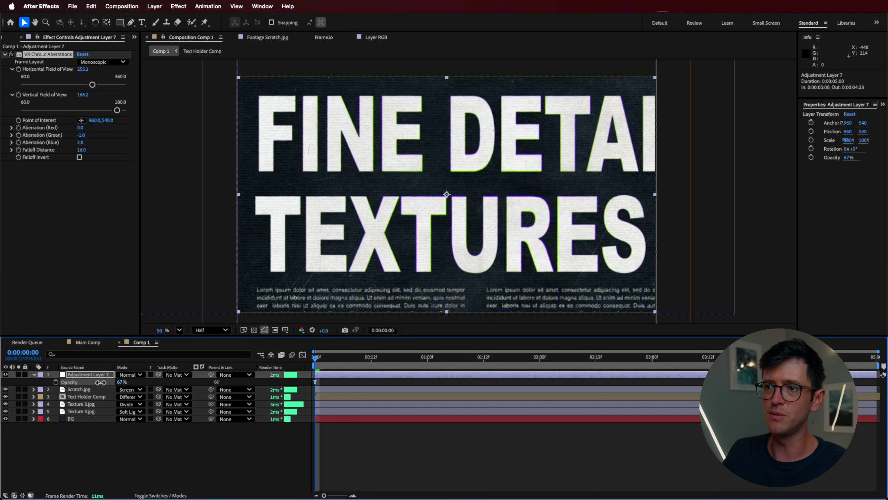
drag(98, 381, 92, 382)
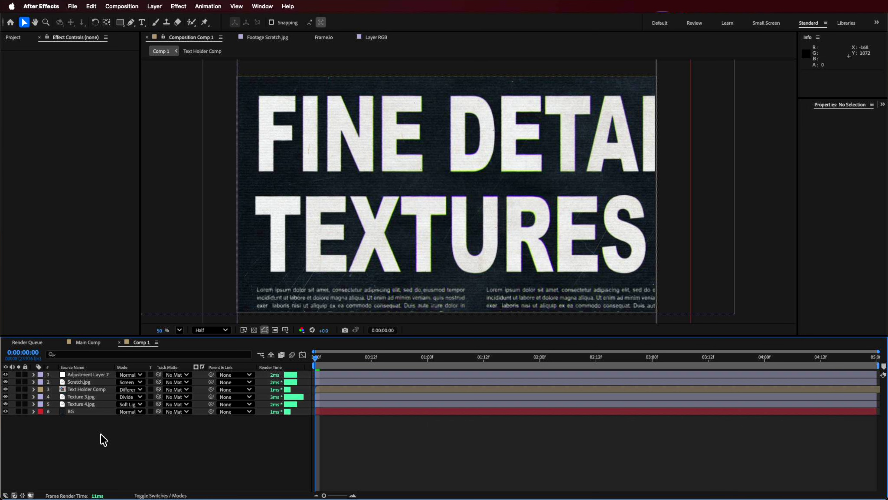
Step: Create a new adjustment layer above Adjustment Layer 7 and apply Camera Lens Blur to it
right_click(94, 432)
mouse_move(124, 376)
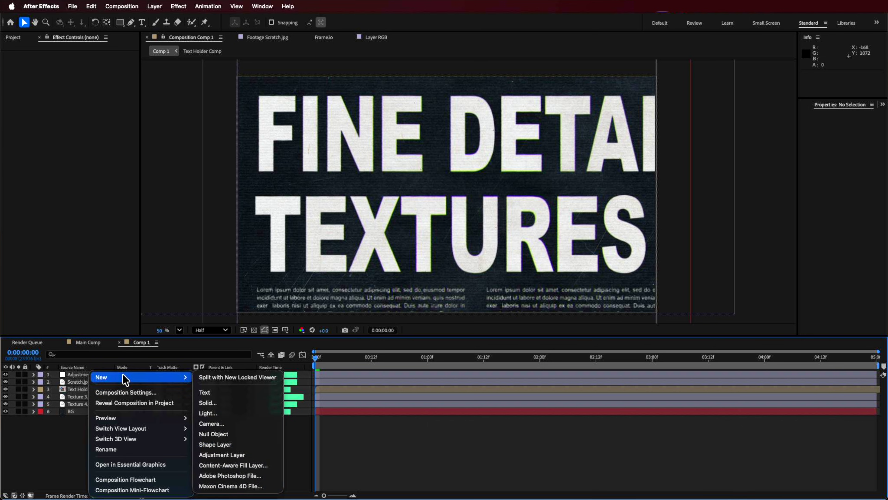
click(222, 454)
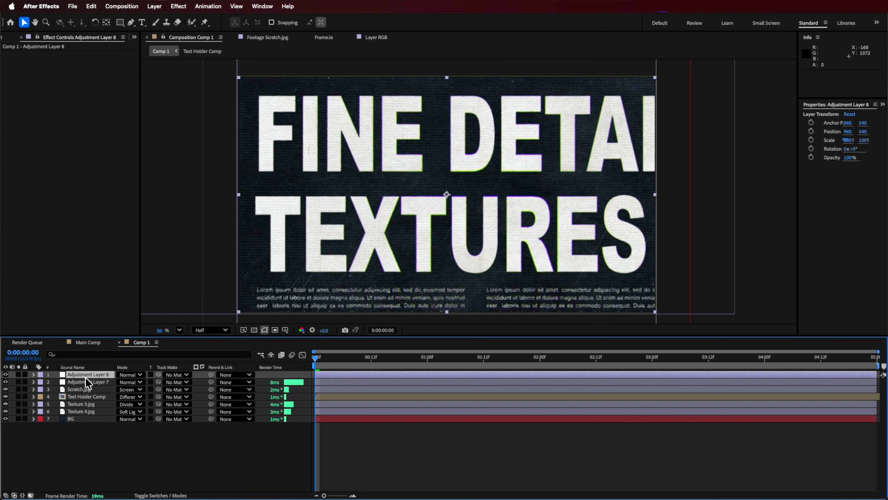
key(super+alt+shift+e)
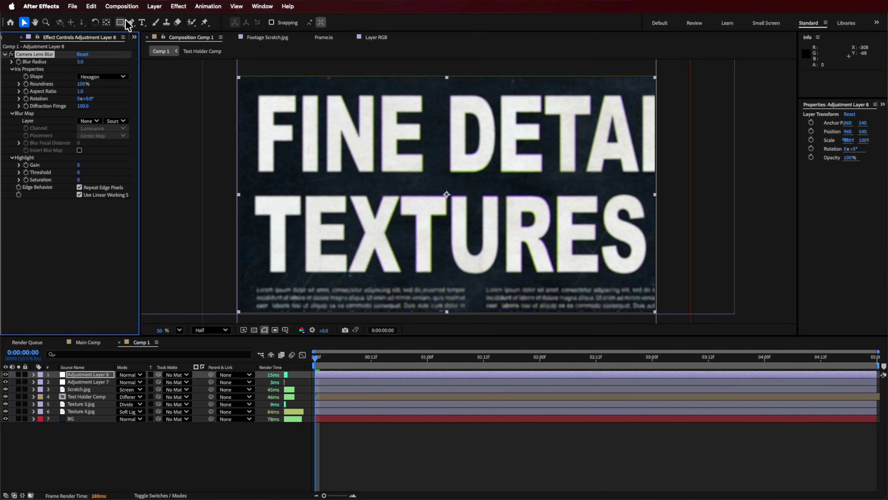
click(118, 22)
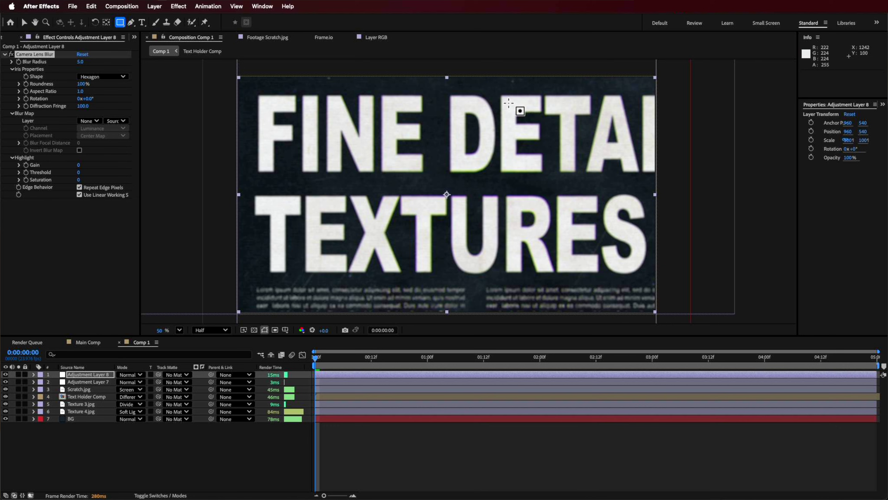
drag(232, 95, 703, 242)
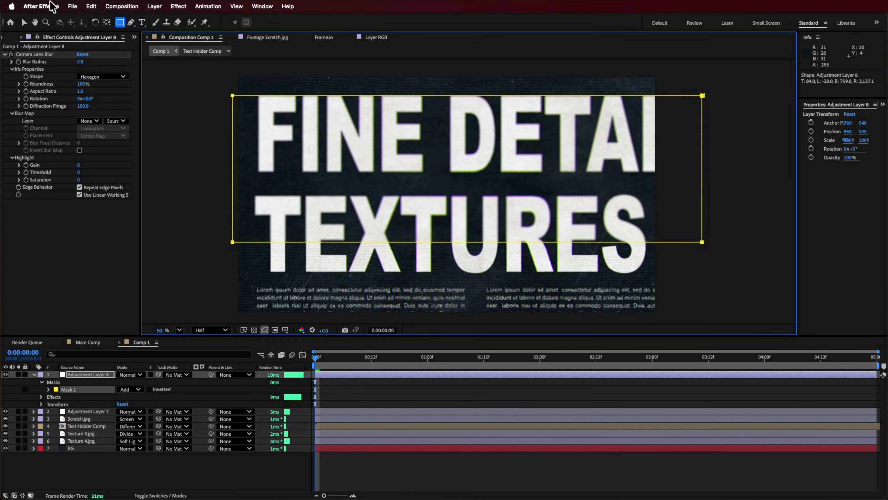
key(super+z)
Step: Draw an elliptical mask about 2197 by 826 px over the headline, set to Subtract with a feather of 909 pixels
drag(120, 22, 142, 45)
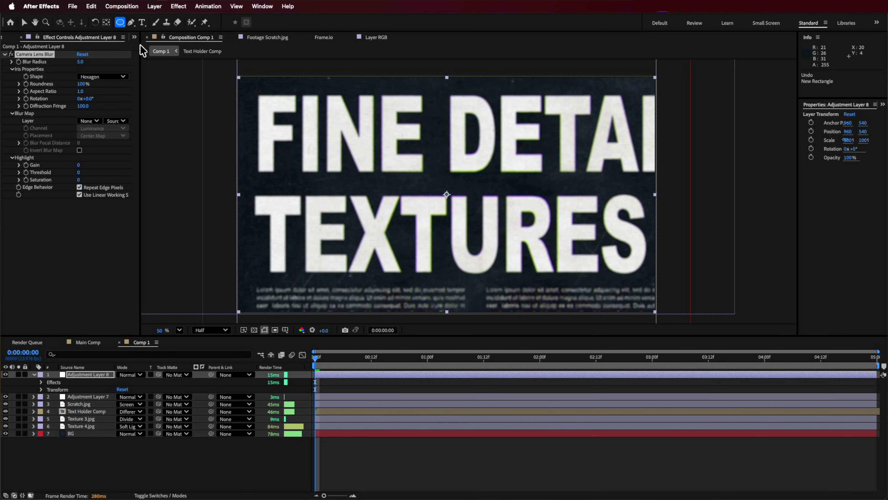
drag(226, 102, 702, 281)
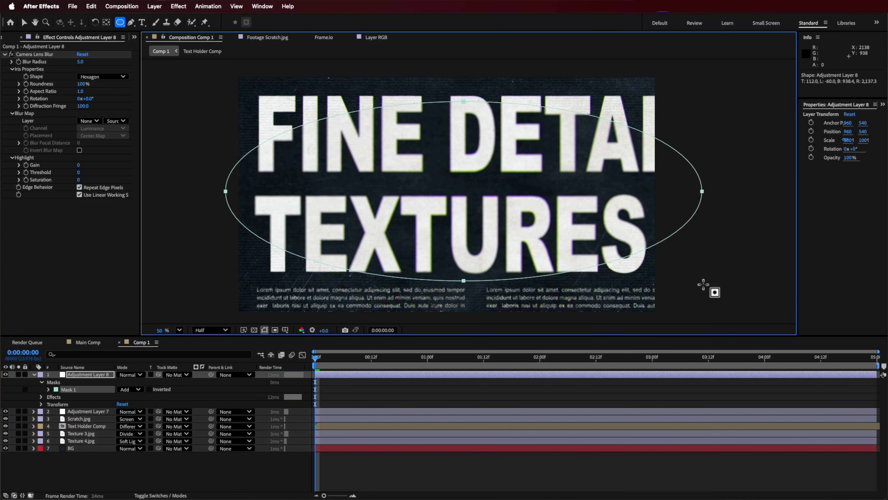
click(136, 389)
click(139, 420)
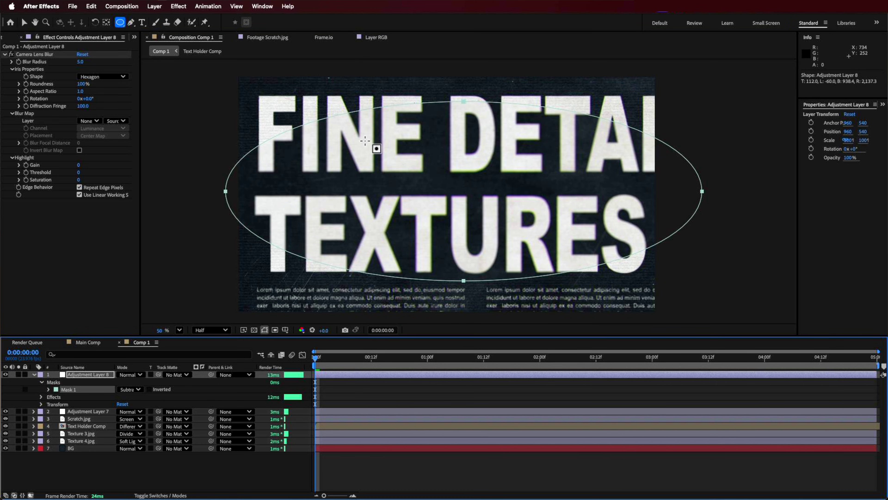
click(49, 389)
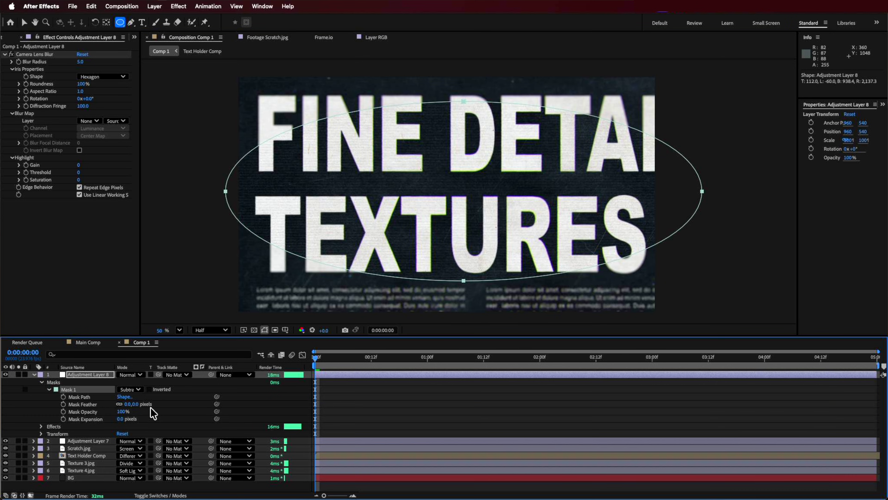
drag(138, 404, 176, 410)
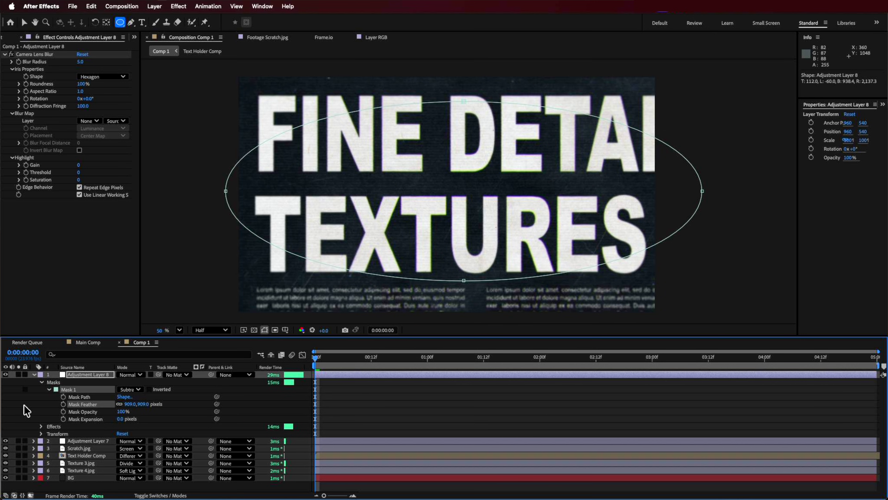
key(v)
click(52, 412)
Step: Reshape the elliptical mask into an irregular outline extending past the frame's right edge and lower text, and reduce its feather to 400 pixels
click(77, 375)
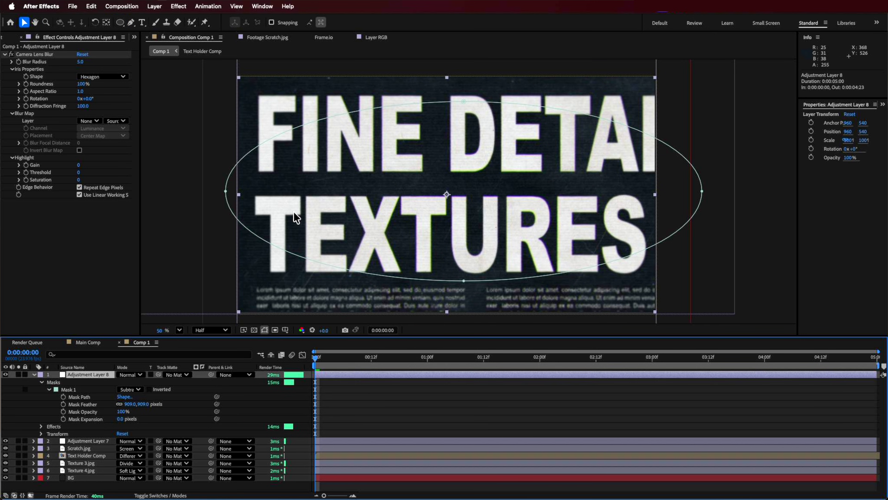
drag(467, 101, 353, 128)
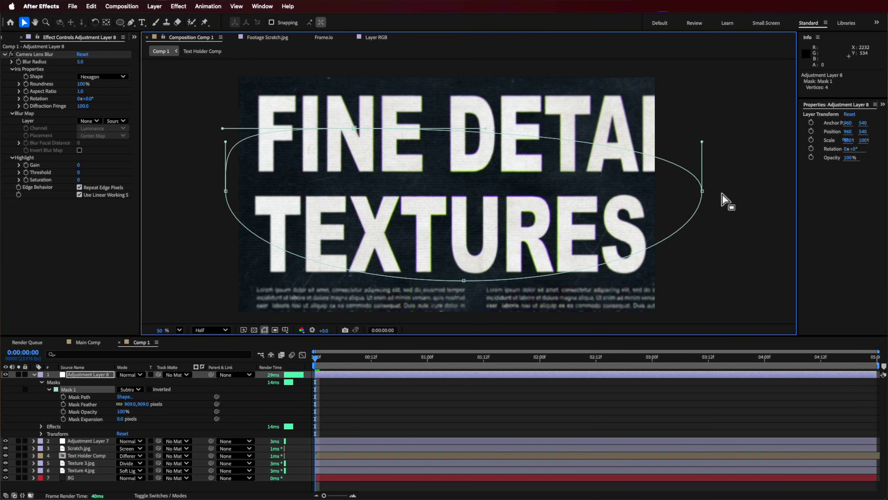
drag(702, 192, 783, 159)
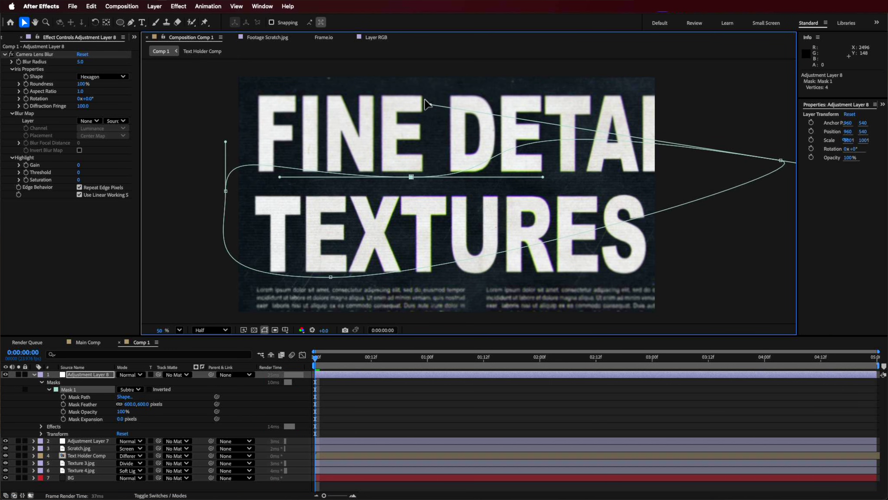
drag(577, 105, 428, 81)
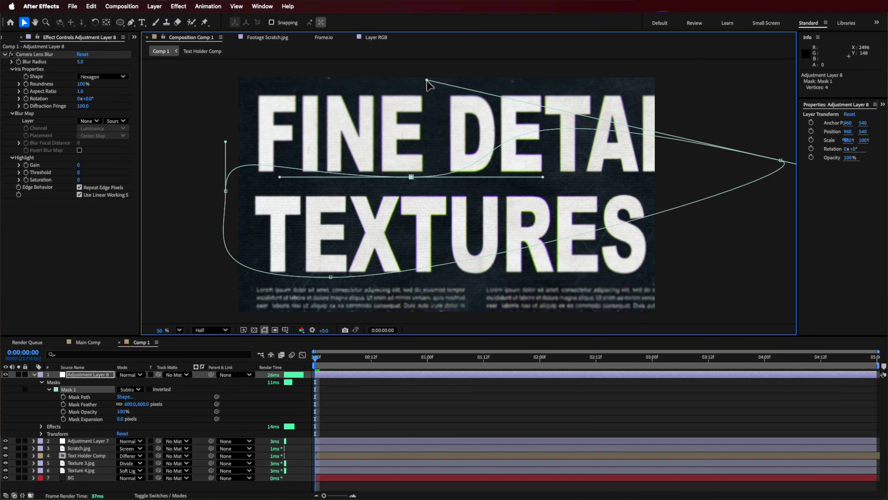
drag(782, 161, 763, 169)
drag(463, 277, 717, 277)
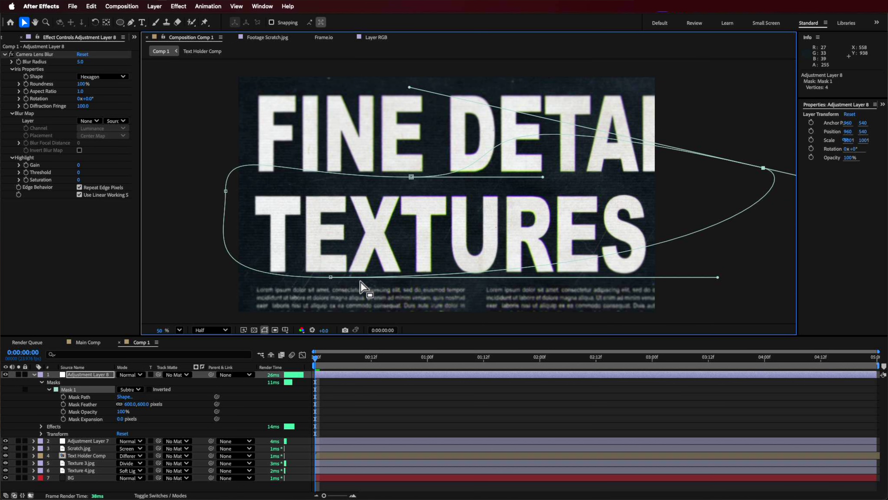
drag(331, 277, 348, 298)
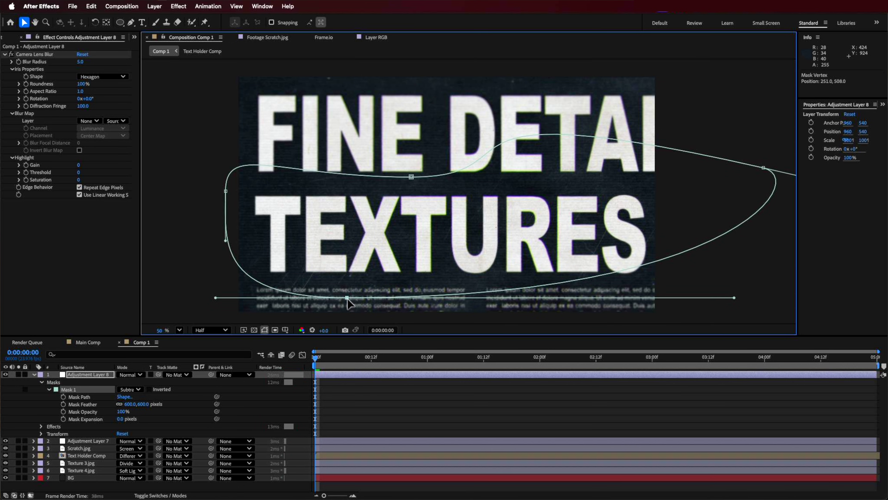
click(201, 130)
Step: Try a stronger Blur Radius on Camera Lens Blur and undo the change
click(82, 63)
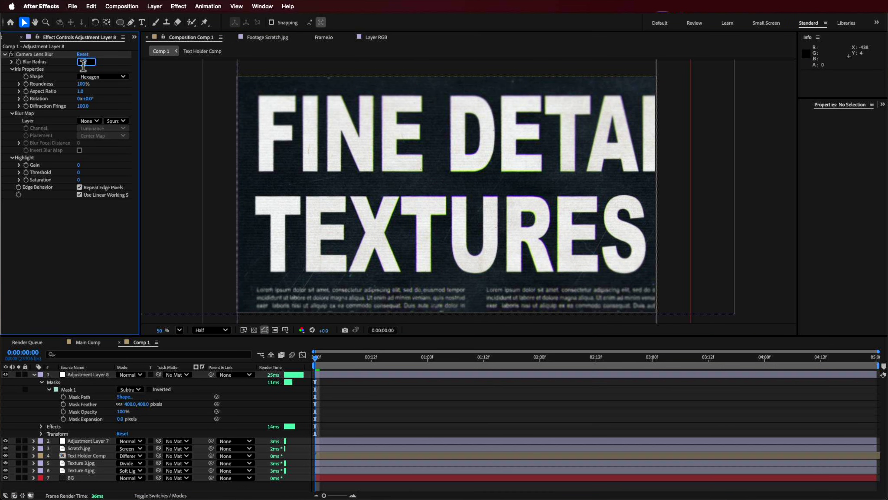
key(Return)
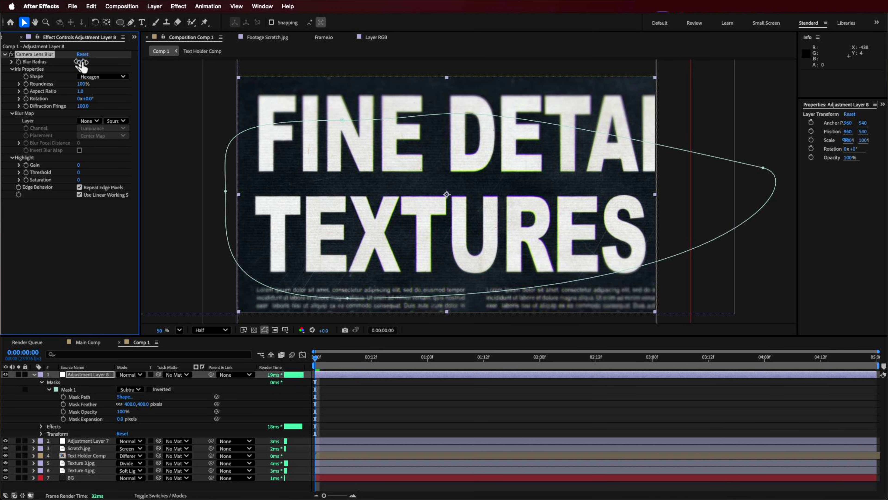
key(super+z)
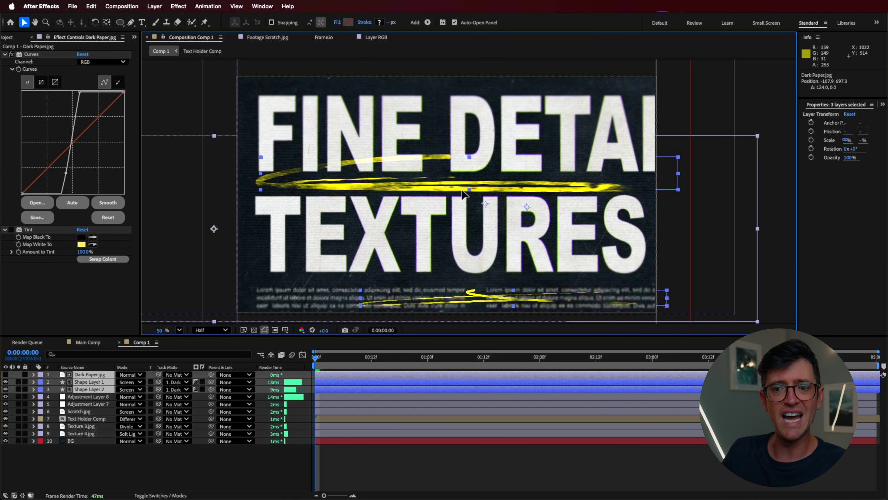
Step: Shift Dark Paper.jpg and the two shape layers together horizontally, placing the paper at about -74, 697
drag(462, 194, 470, 194)
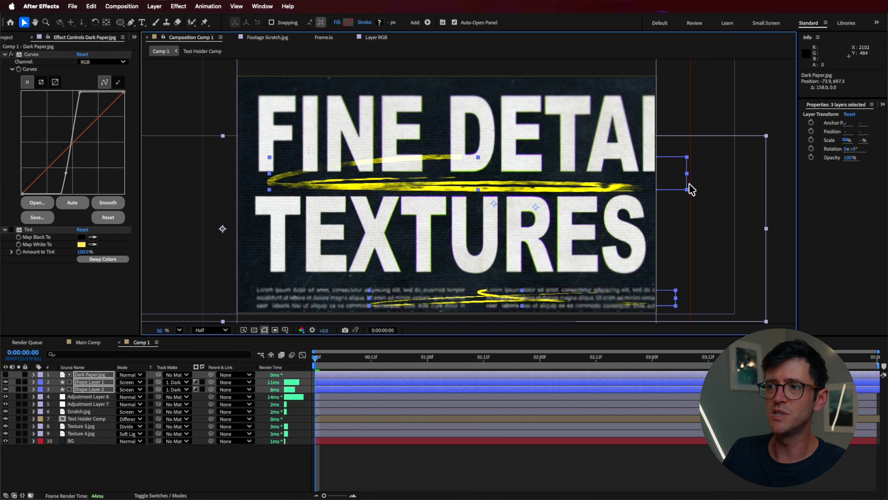
click(131, 454)
Step: Make Dark Paper.jpg visible, with its Curves effect turned off, and move it up to about -74, 571
click(56, 377)
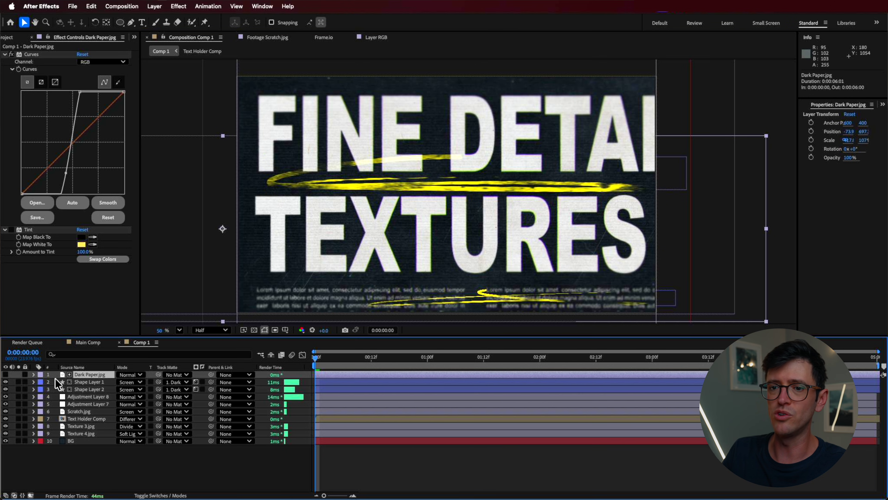
click(5, 374)
drag(523, 222, 425, 182)
click(13, 56)
click(13, 56)
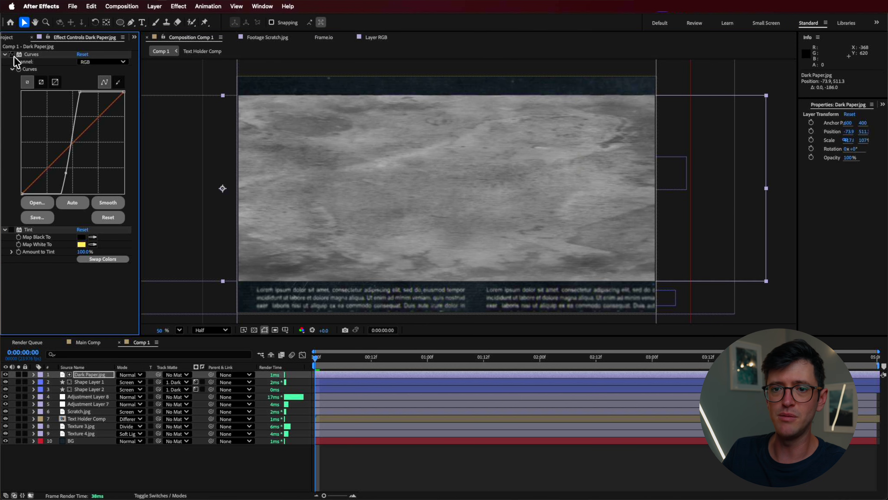
drag(432, 159, 433, 171)
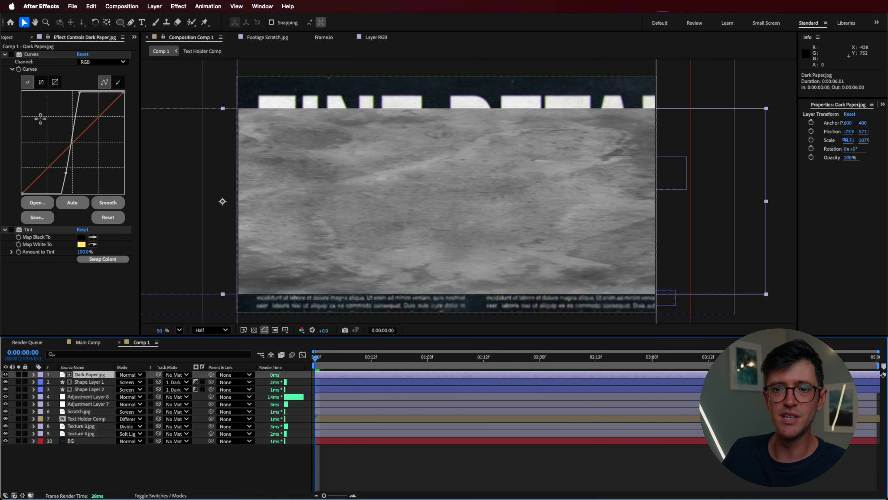
Step: Turn Curves back on for Dark Paper.jpg and scale the layer to about 426% by 109%
click(13, 55)
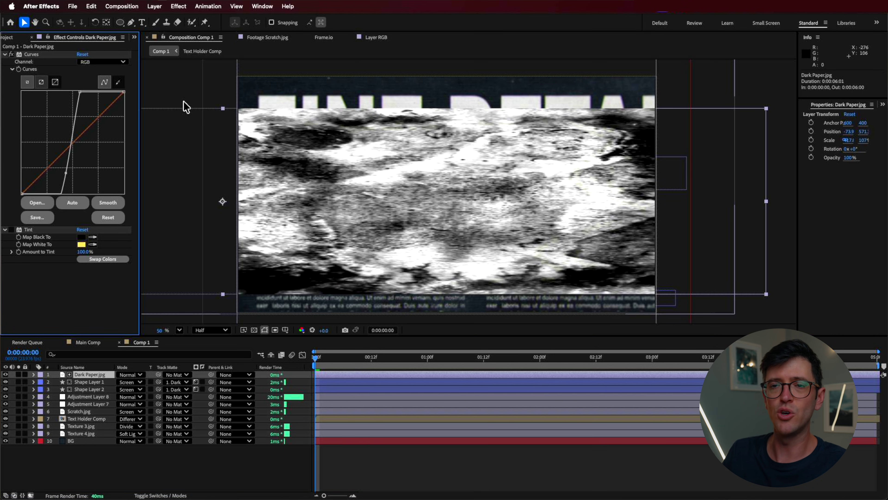
mouse_move(223, 109)
mouse_down()
mouse_move(226, 84)
mouse_move(226, 108)
mouse_up()
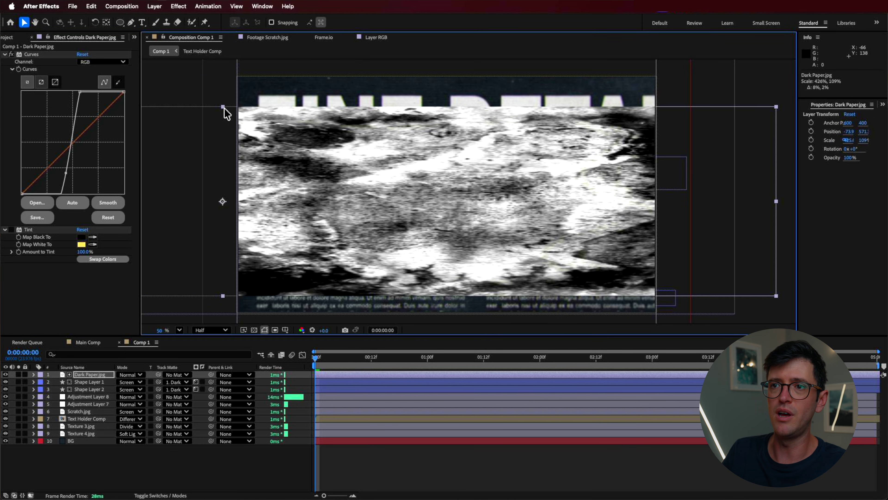
Step: Compare Dark Paper.jpg with and without its Tint effect, leaving Tint turned off and selected
click(12, 230)
click(12, 230)
click(33, 229)
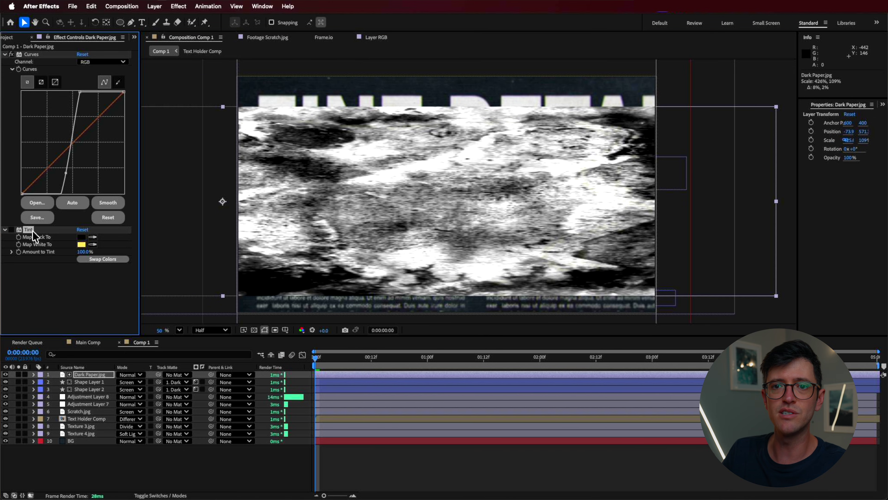
Step: Delete the Tint effect from Dark Paper.jpg and hide that layer, leaving Shape Layer 2 selected
key(Delete)
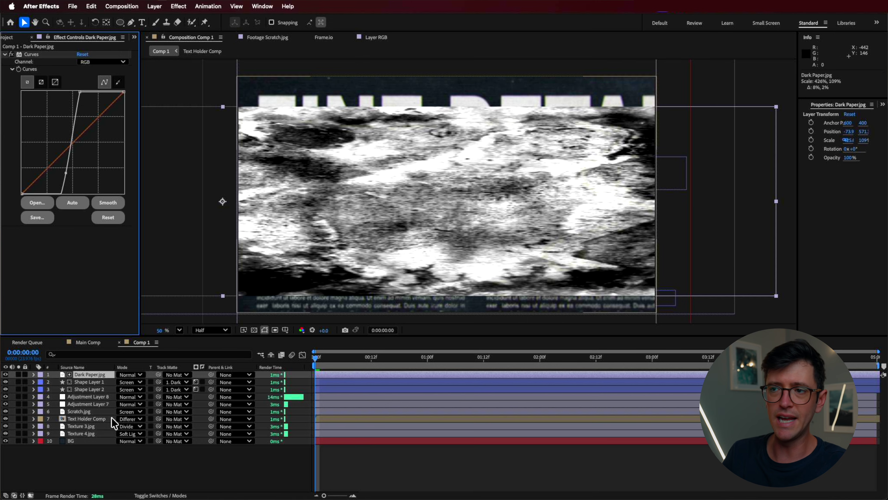
click(99, 389)
click(5, 374)
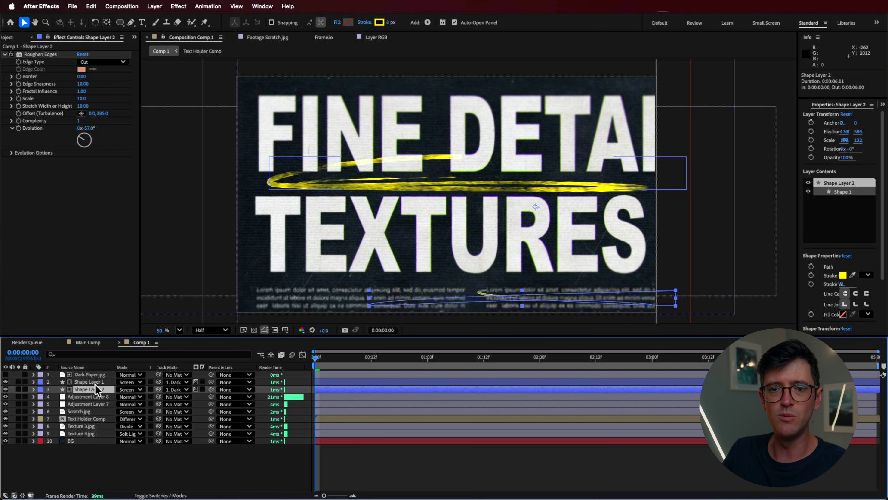
Step: Draw a looping Pen path as a new shape layer across the lower part of TEXTURES, with a 35 px stroke
click(132, 23)
click(79, 462)
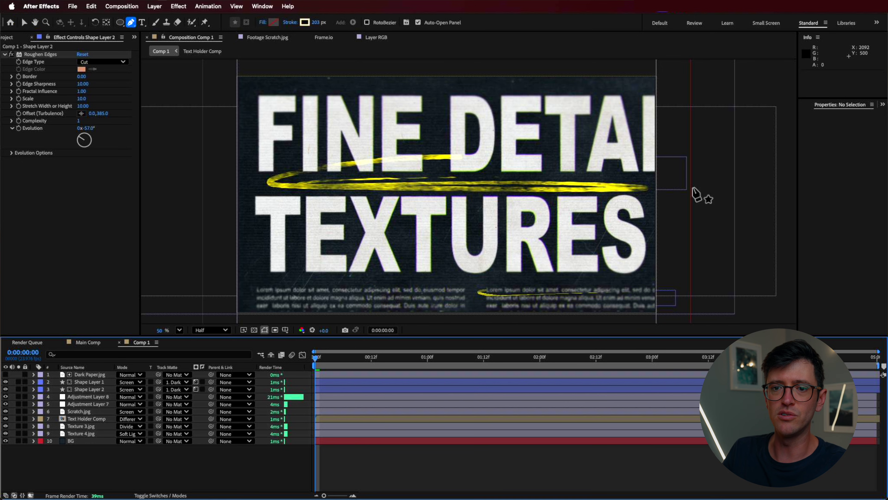
click(628, 264)
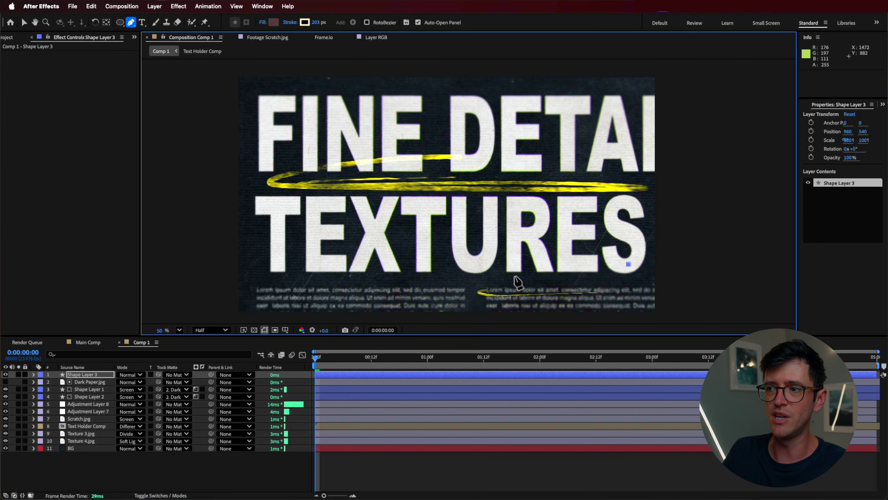
click(308, 285)
drag(296, 254, 613, 277)
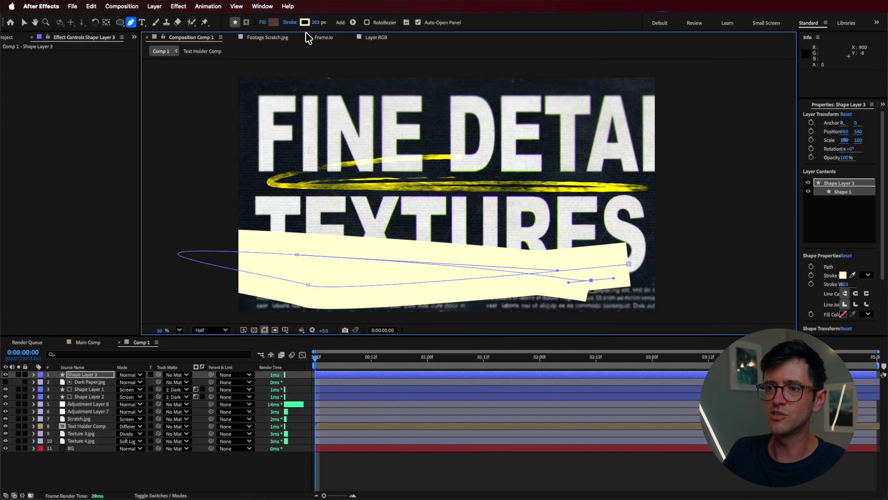
drag(321, 26, 301, 28)
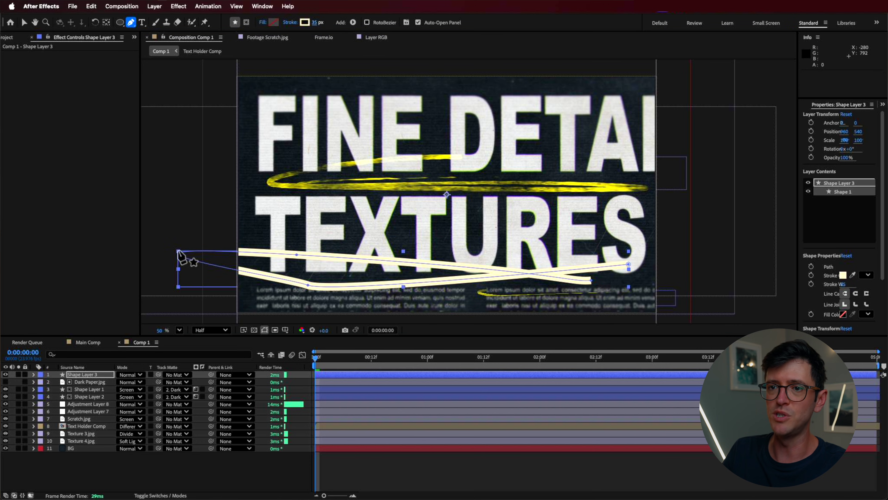
Step: Shrink the new looping path and place it under the word TEXTURES, with the layer at position 1100, 678
key(v)
drag(179, 253, 265, 235)
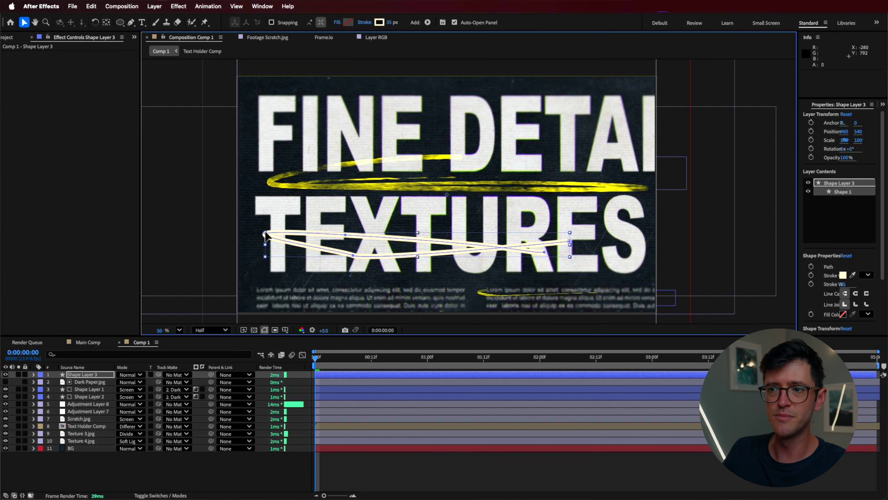
drag(400, 245, 431, 275)
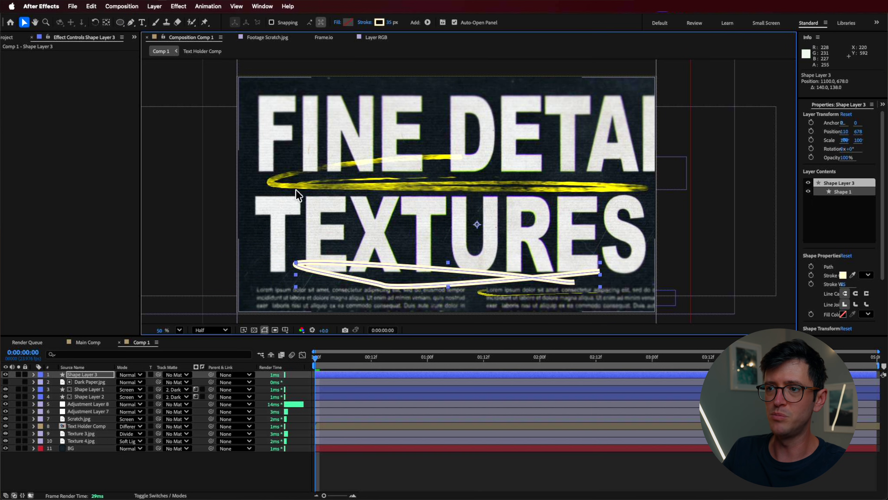
Step: Set Shape Layer 3's stroke colour to bright yellow EDFF00
click(380, 23)
mouse_move(476, 304)
mouse_down()
mouse_move(476, 311)
mouse_move(475, 300)
mouse_up()
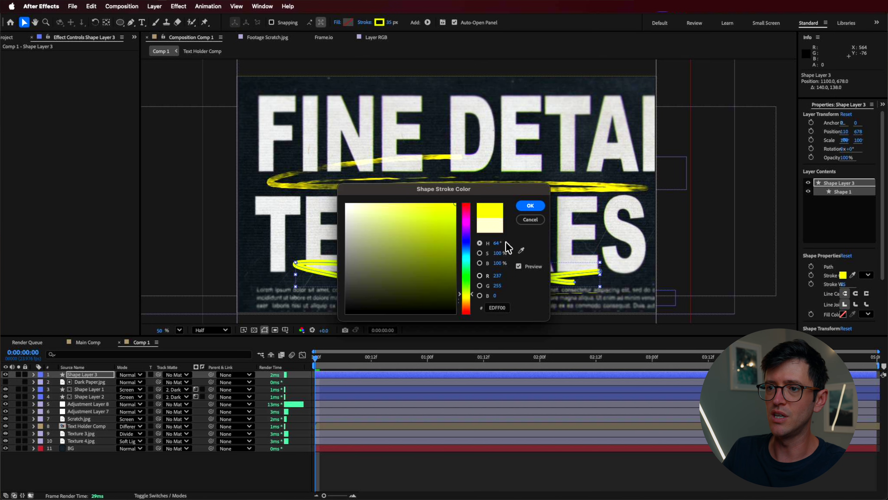
click(530, 205)
Step: Use Dark Paper.jpg as a luma track matte for Shape Layer 3, testing the inverted matte and turning inversion back off
drag(83, 378, 84, 379)
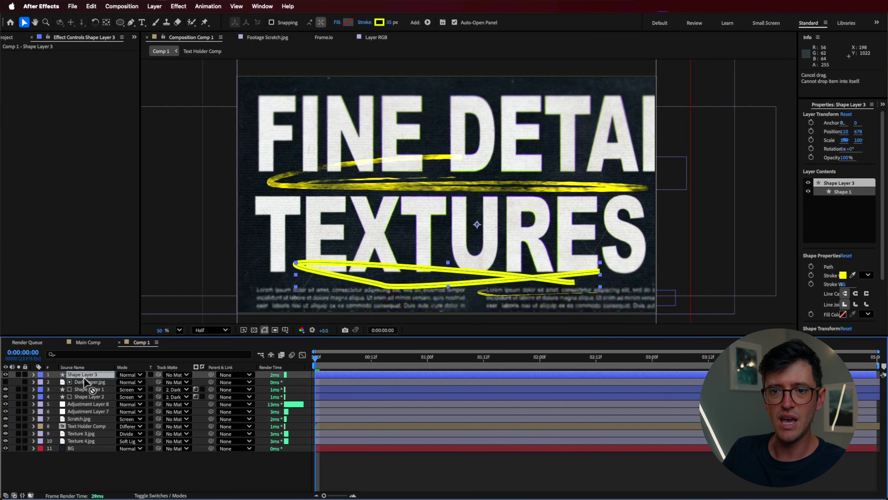
click(179, 377)
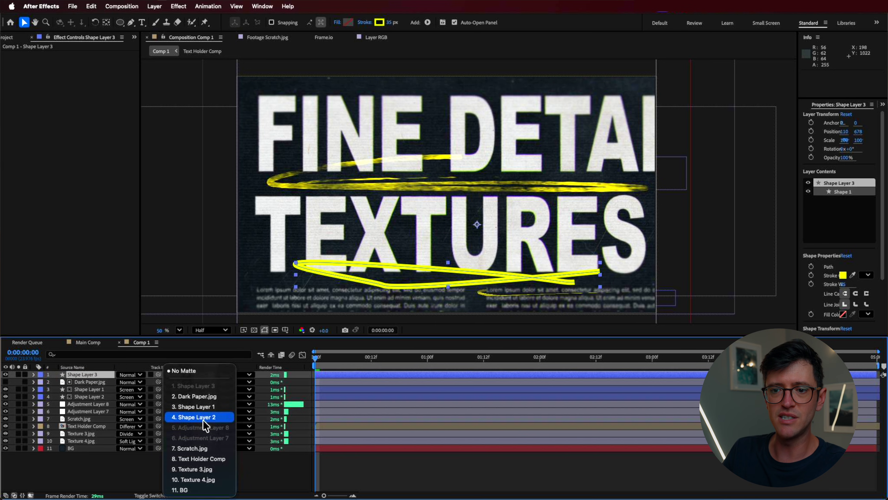
click(197, 396)
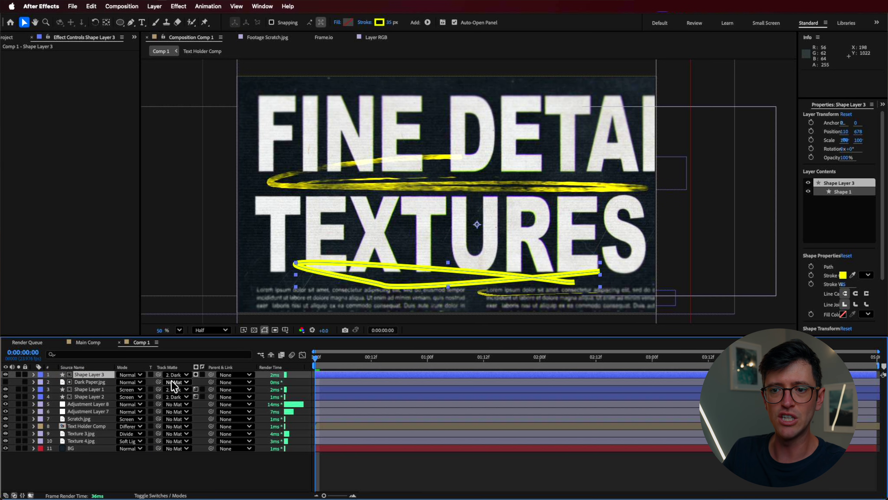
click(196, 374)
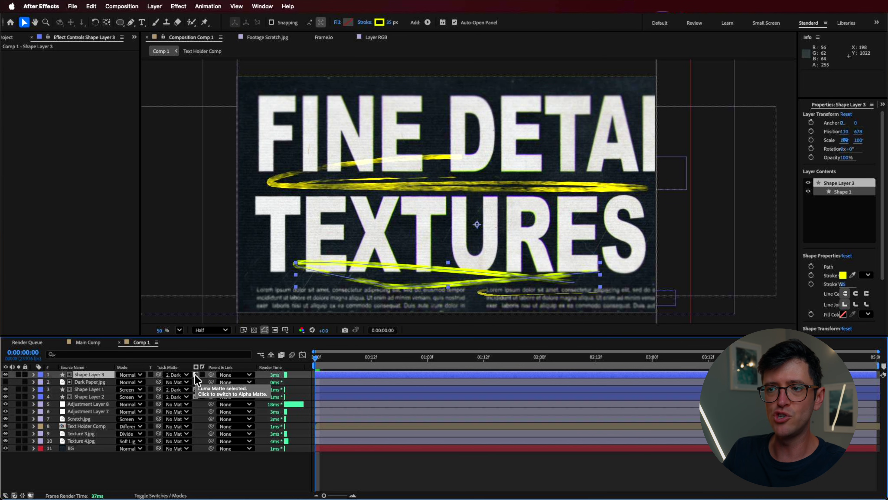
click(202, 374)
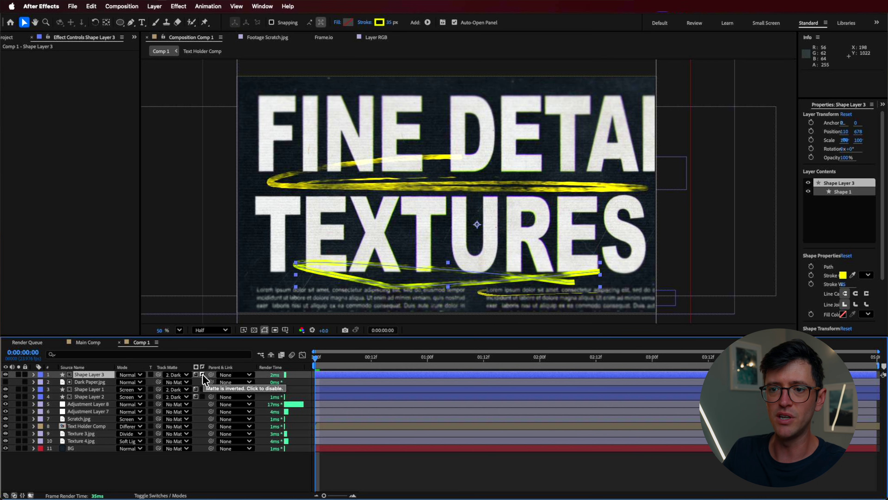
click(202, 374)
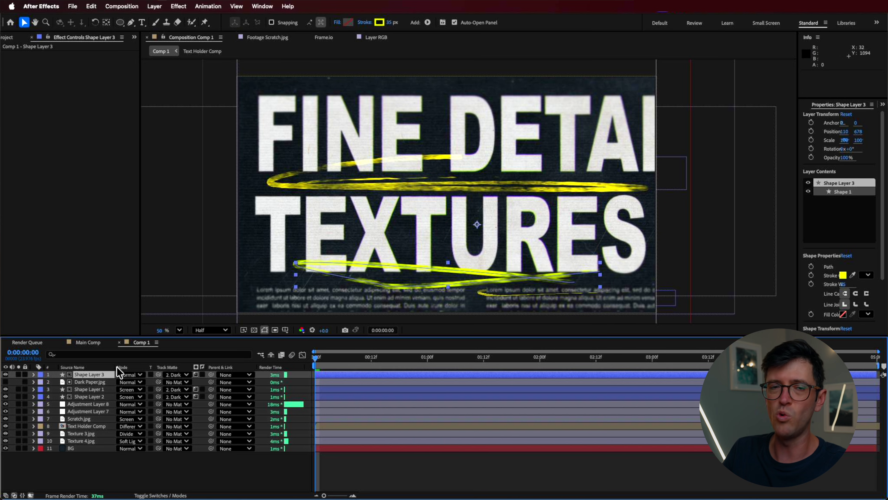
Step: Set Shape Layer 3's blending mode to Screen and deselect the layer
click(130, 377)
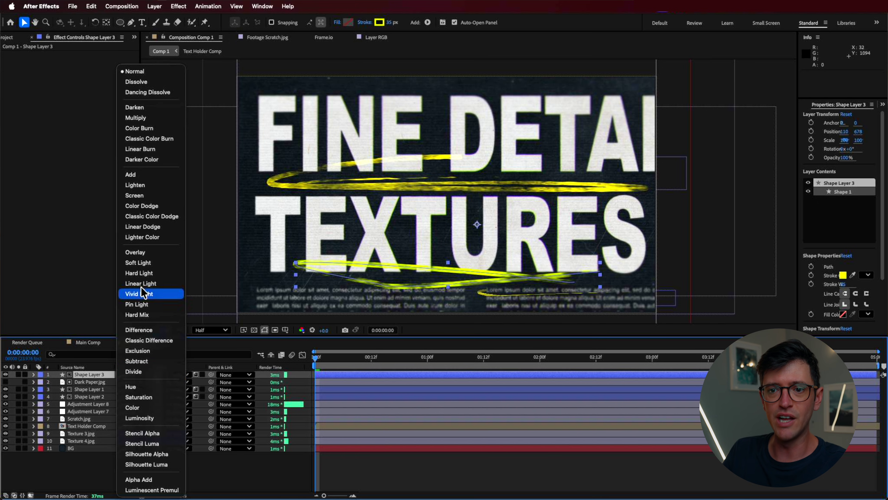
click(137, 198)
click(339, 459)
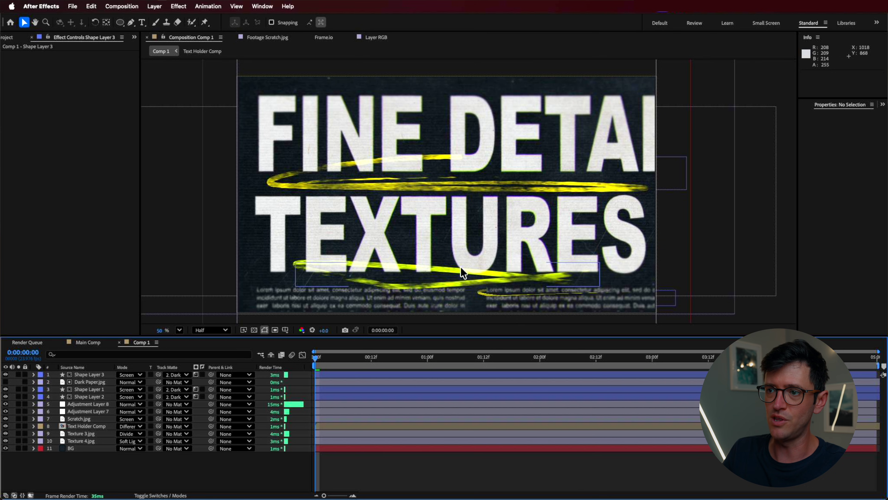
Step: Inspect the Roughen Edges effect on Shape Layer 1, leaving the effect turned on and selected
click(88, 389)
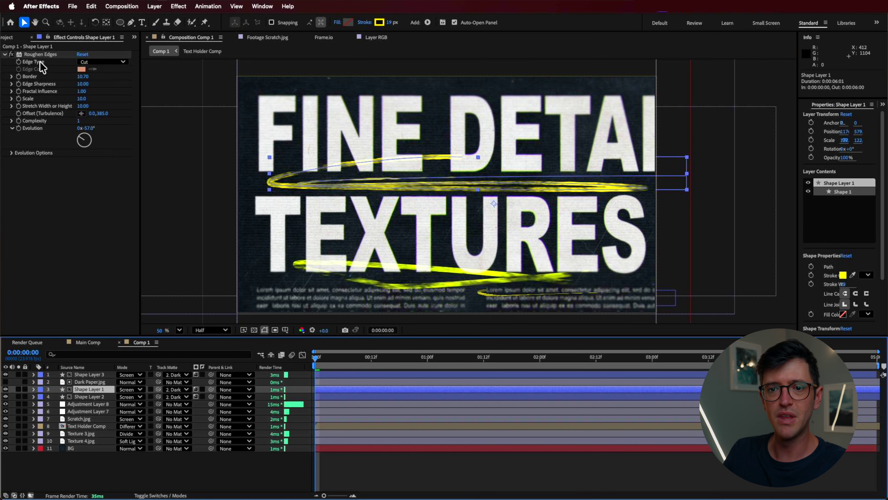
click(14, 57)
click(34, 55)
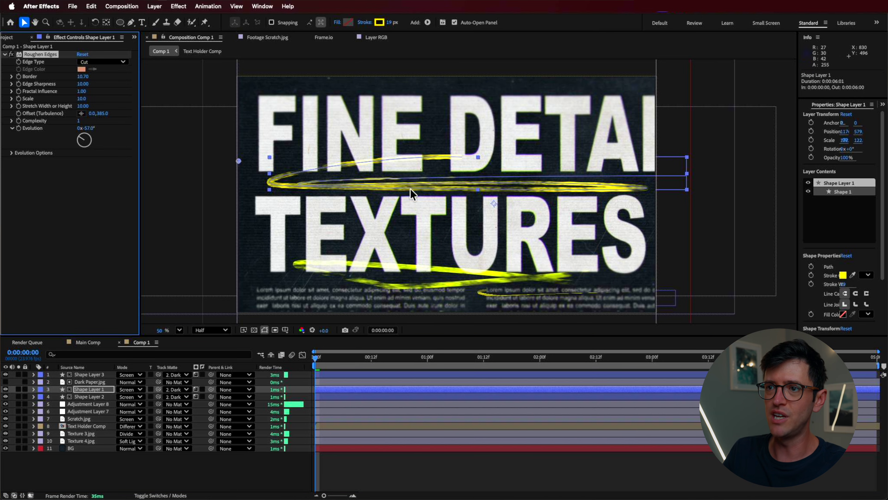
Step: Switch to Main Comp and scrub the animation from the start to 0:00:01:00
click(265, 330)
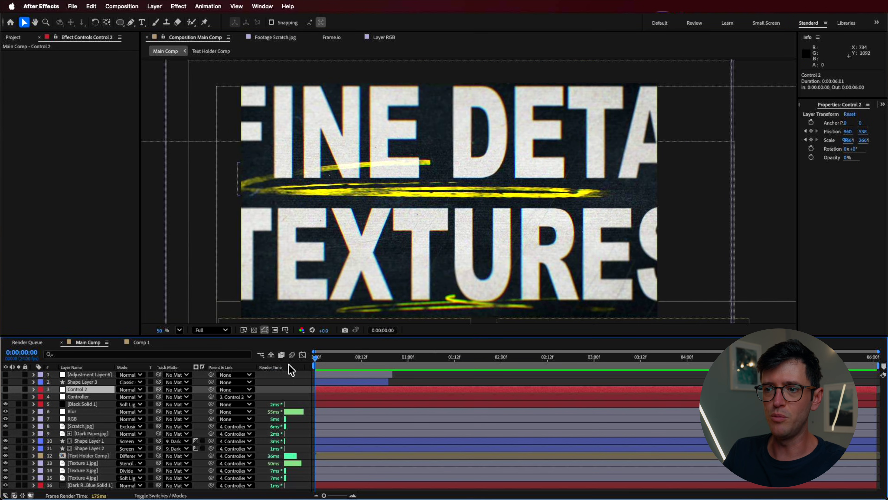
drag(316, 357, 411, 406)
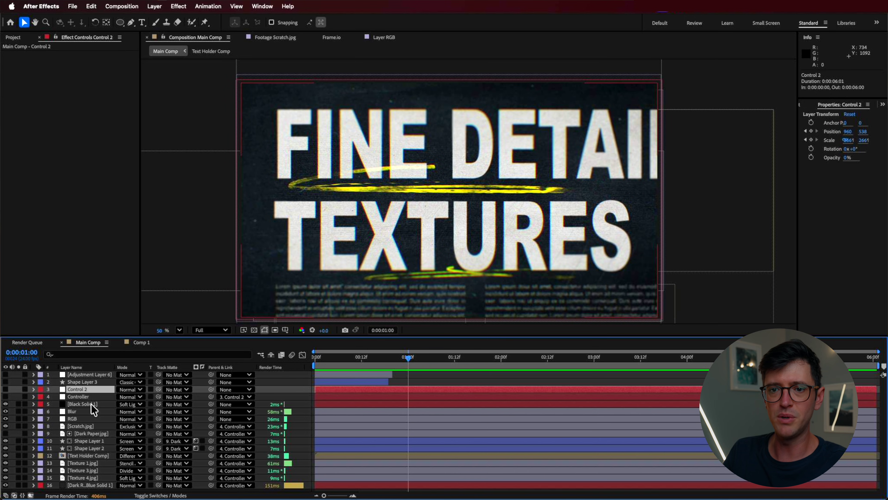
Step: View the new-layer options that include Null Object without creating anything, and select the existing Controller layer
click(89, 398)
right_click(405, 381)
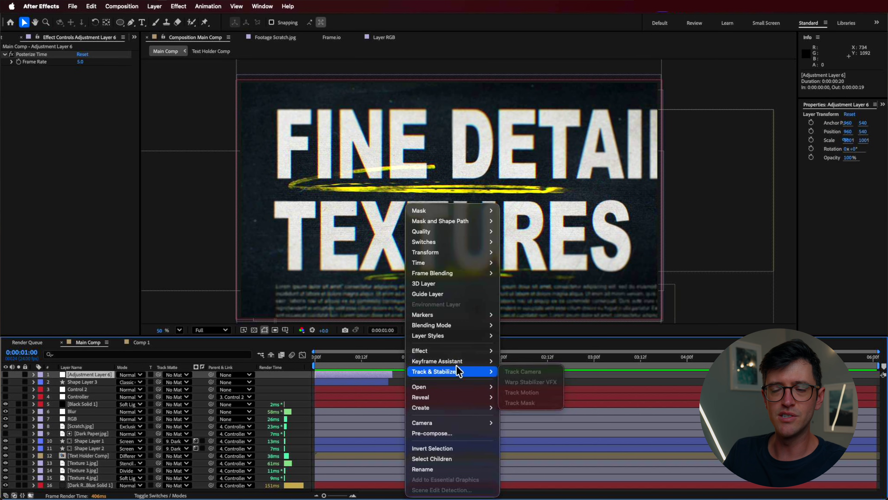
right_click(18, 371)
mouse_move(50, 380)
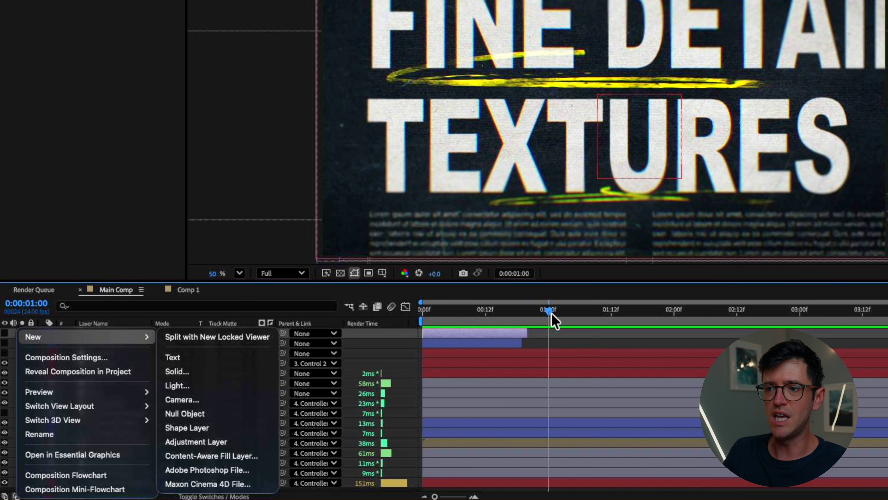
click(585, 333)
click(643, 126)
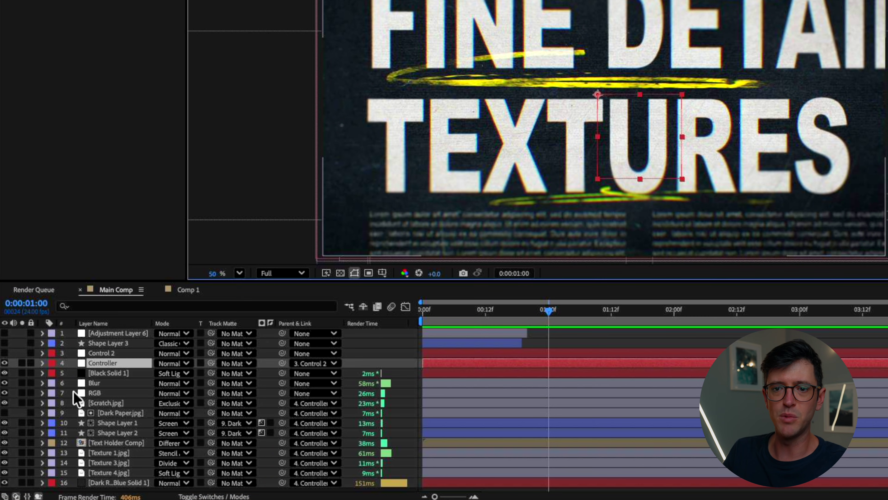
Step: Highlight the layers from Black Solid 1 down to the blue solid, then try rescaling the Controller layer and undo it
click(102, 373)
shift+click(102, 481)
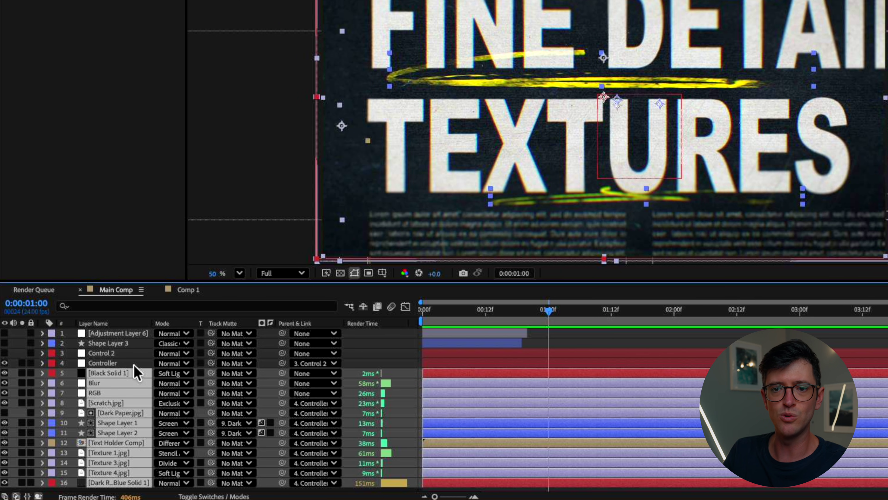
click(89, 363)
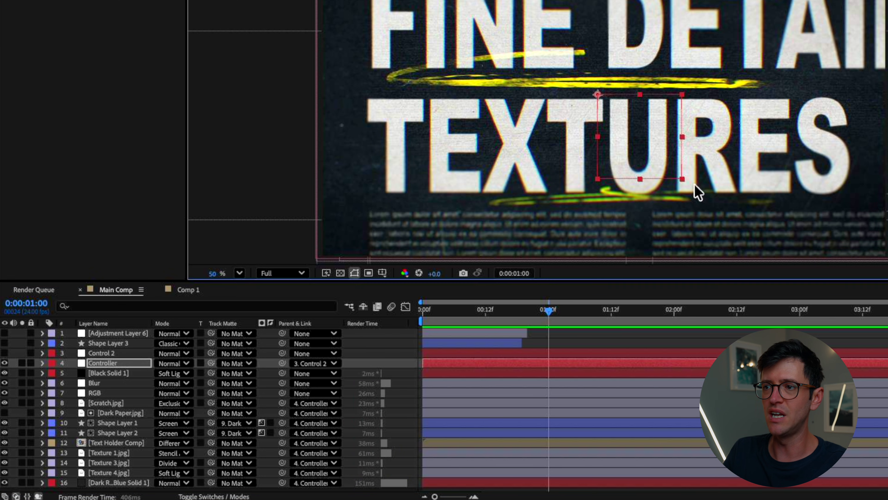
drag(683, 180, 715, 212)
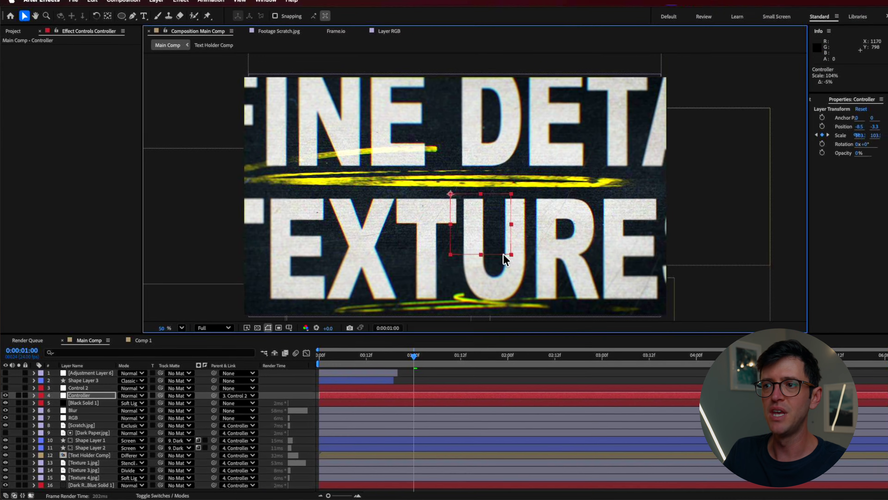
key(ctrl+z)
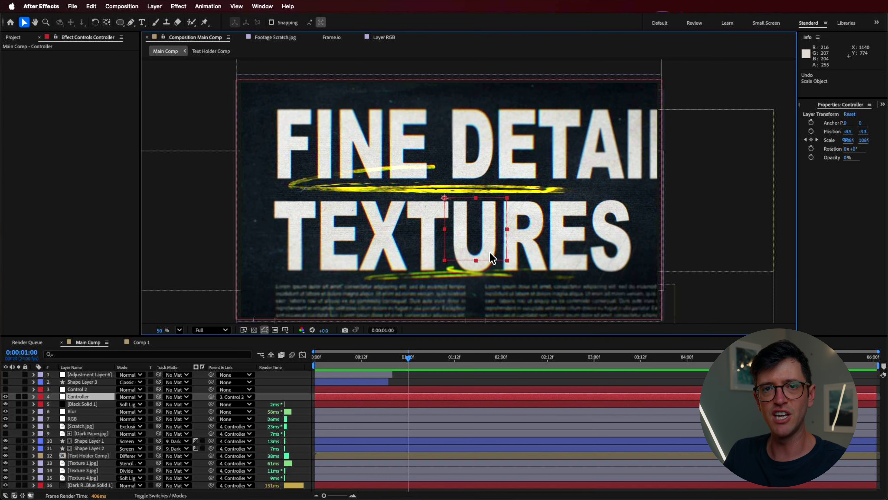
Step: Reveal the Controller layer's Scale property, check it at the start and at 0:00:06:00, and preview from the beginning
key(s)
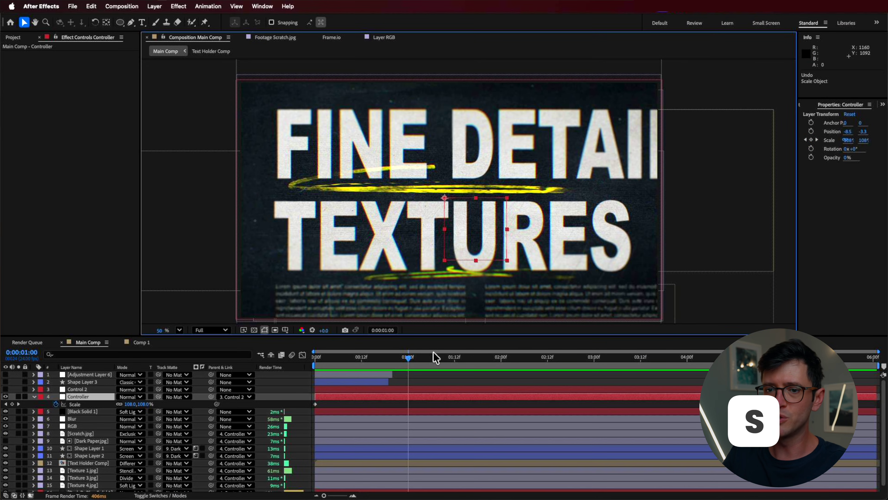
drag(402, 363, 288, 370)
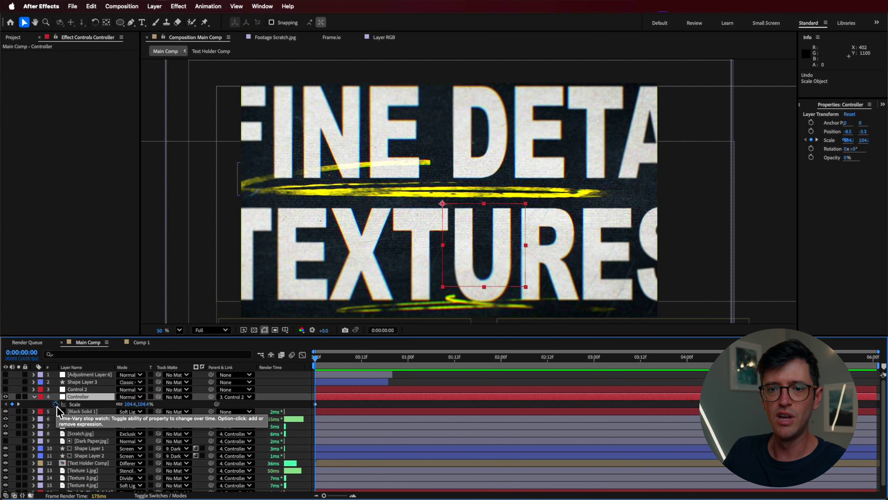
click(858, 357)
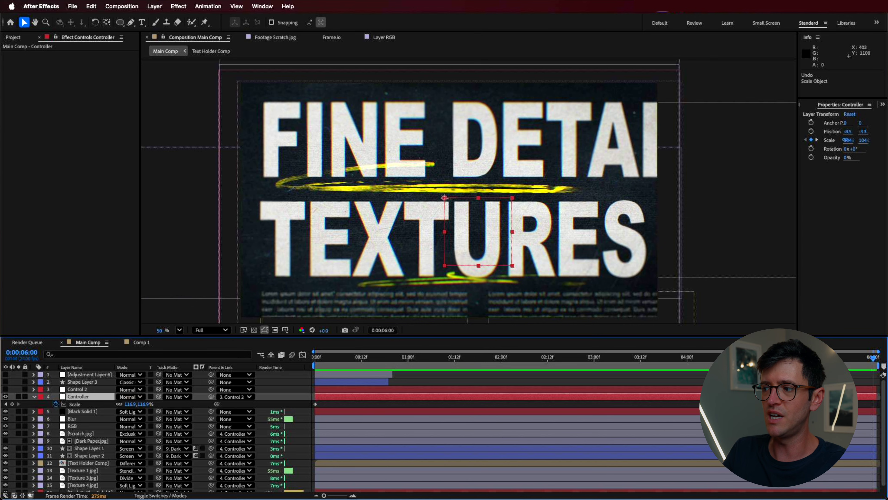
key(Home)
key(space)
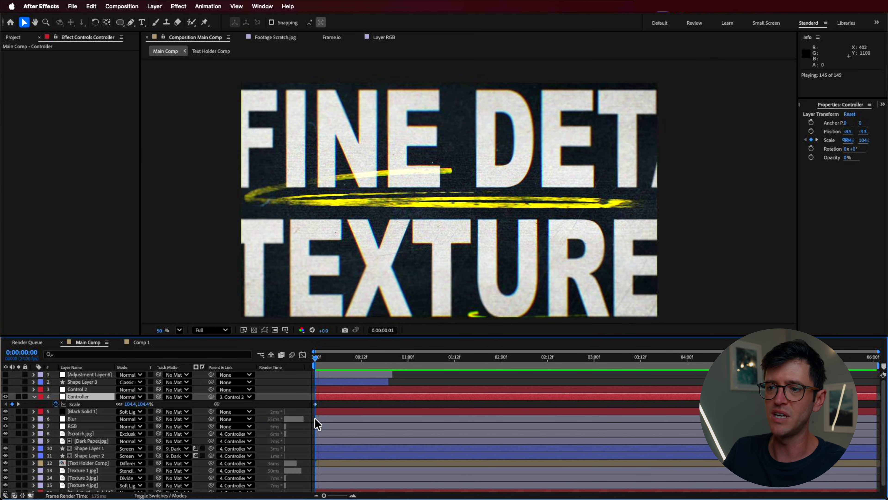
Step: Scrub Main Comp around 0:00:01:03, inspecting Shape Layer 3 and the Control 2 null layer
click(374, 388)
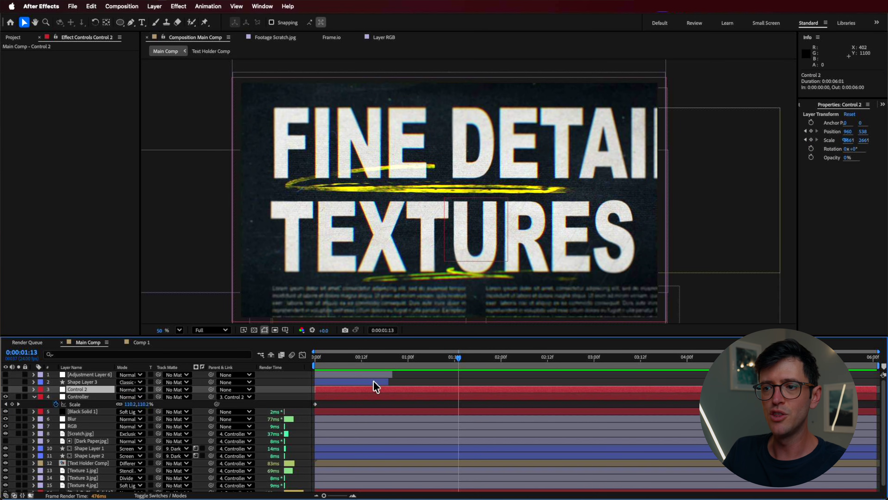
drag(392, 359, 419, 375)
click(347, 382)
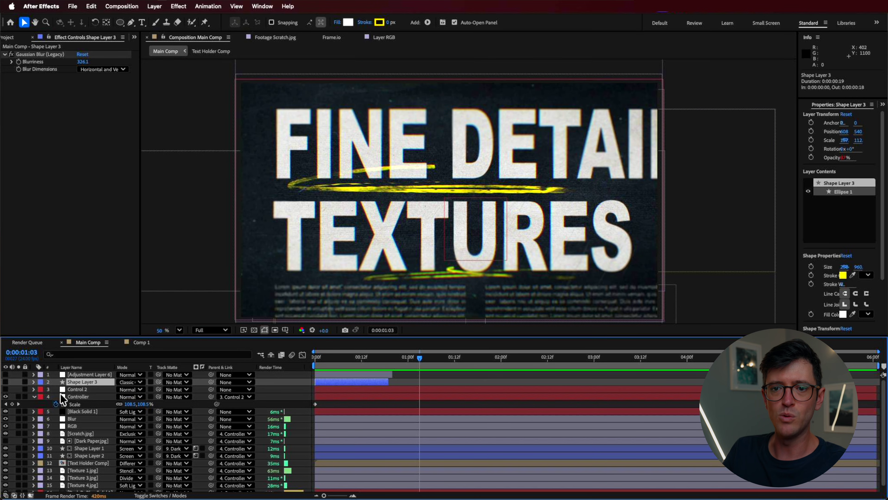
click(81, 390)
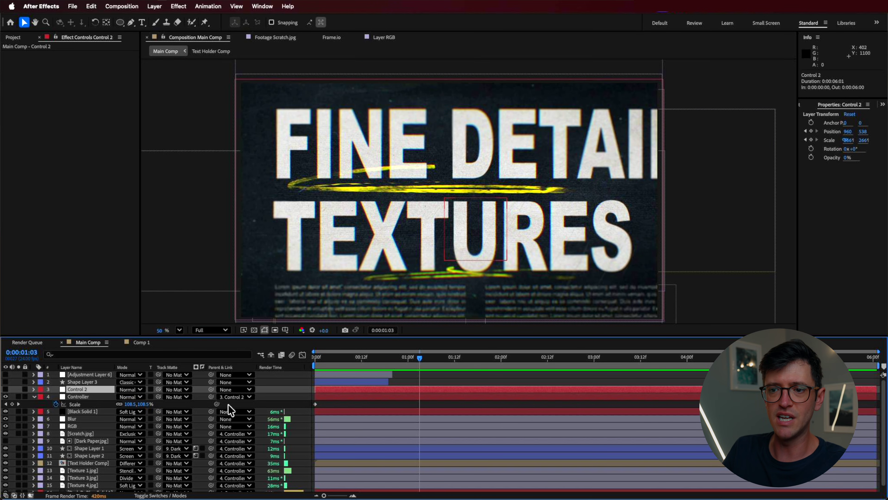
Step: Set the Controller layer's parent to None and preview the composition from the start
click(236, 396)
click(242, 317)
key(Home)
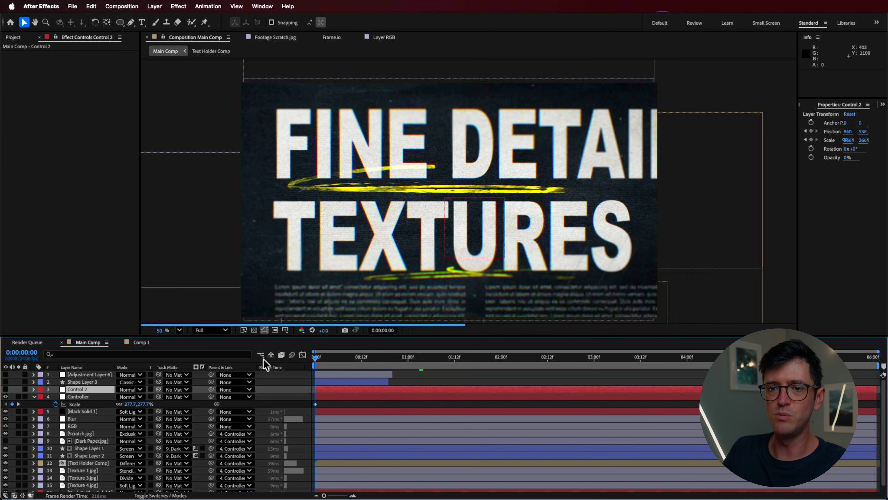
key(space)
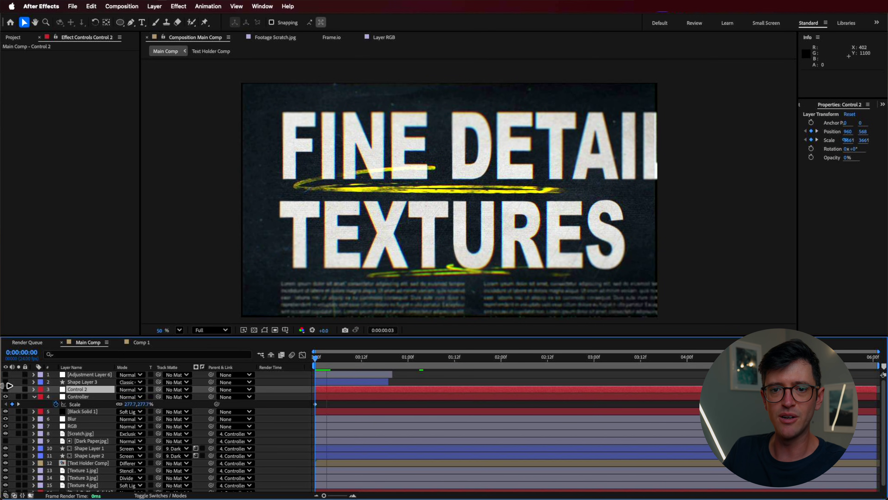
Step: Create a new null object, enlarge it to 290% and move it to position 714, 420
right_click(21, 394)
mouse_move(67, 377)
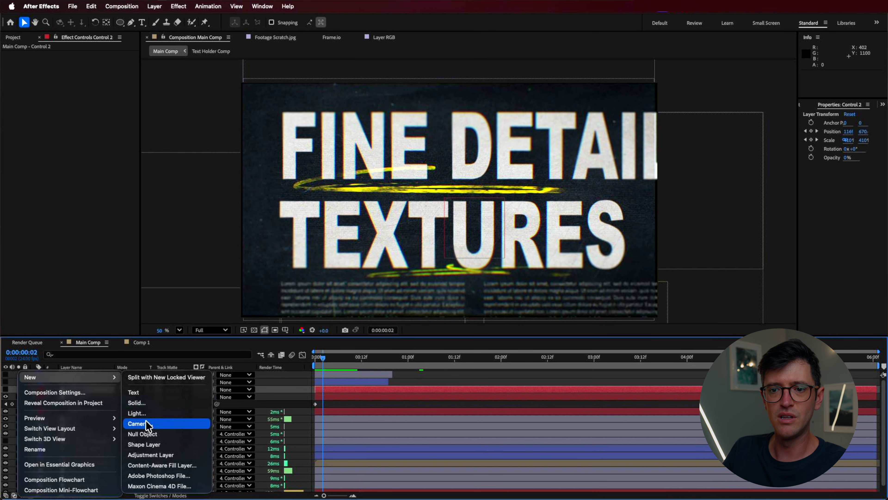
click(147, 434)
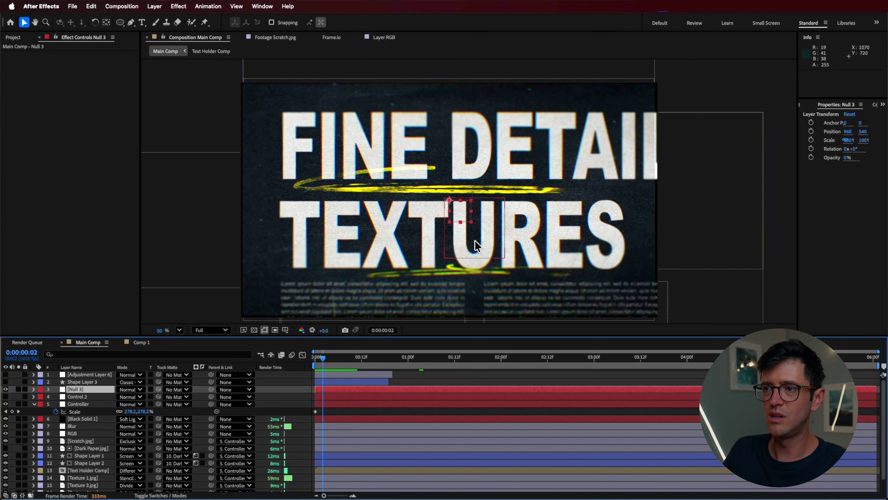
drag(472, 221, 443, 219)
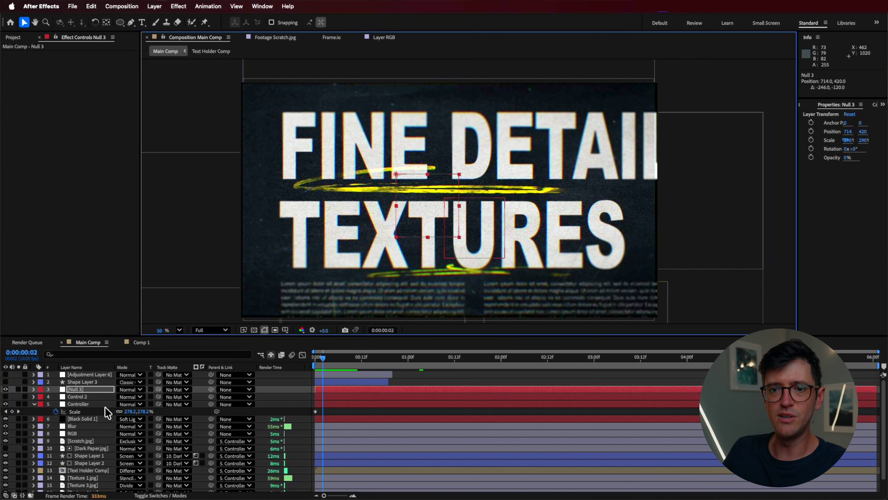
Step: Try the parent link from the Controller layer towards Control 2, and select the newly created null
click(83, 397)
click(78, 404)
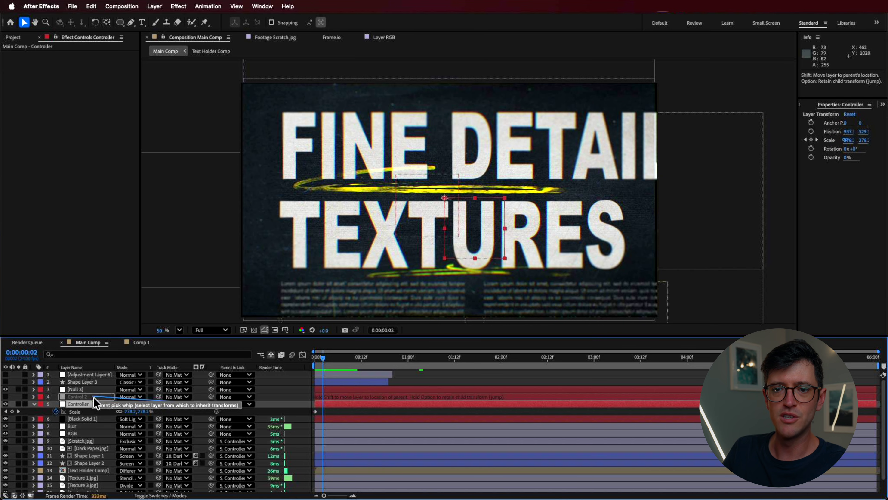
click(82, 391)
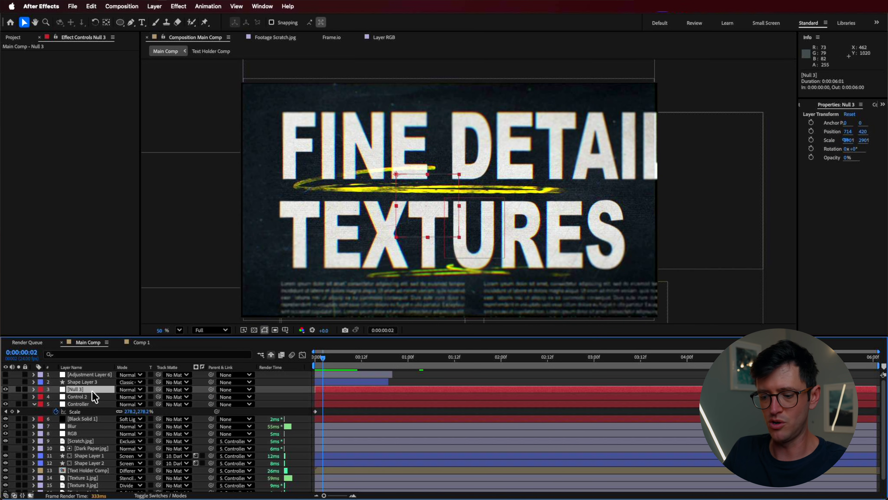
Step: Reveal Control 2's keyframed properties, return to the first frame and make the layer visible
click(333, 397)
key(u)
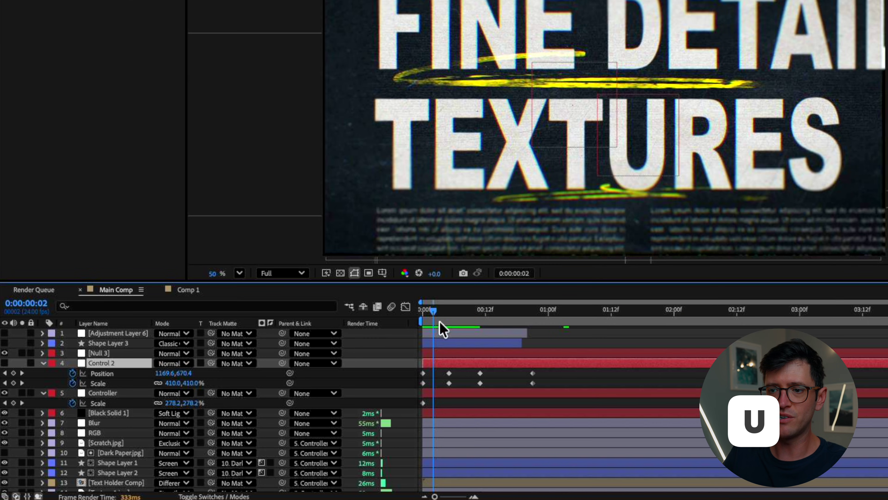
drag(434, 310, 423, 311)
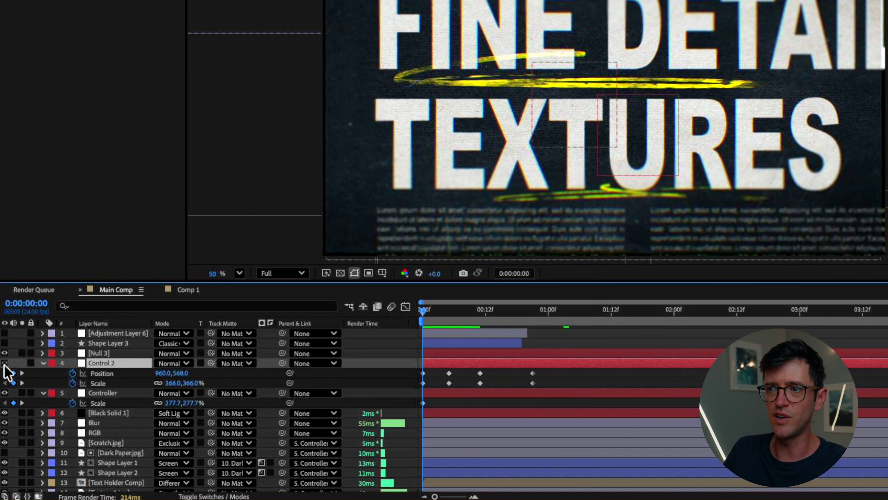
click(4, 363)
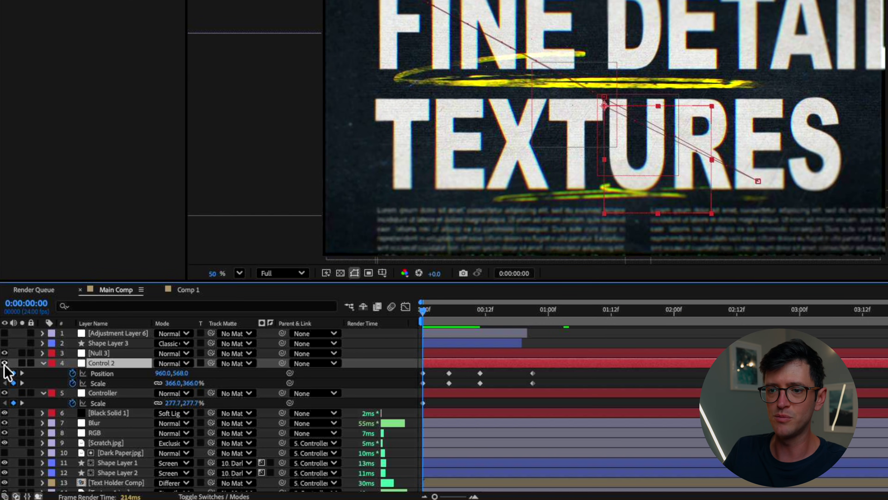
Step: Parent the Controller layer to Control 2 at the first frame and scrub to 0:00:00:05
click(107, 394)
drag(282, 393, 119, 366)
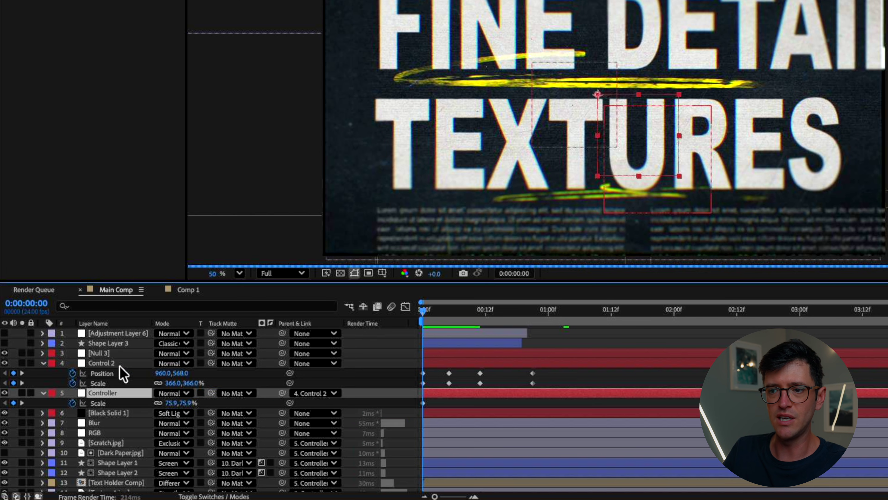
click(428, 316)
drag(429, 318, 450, 318)
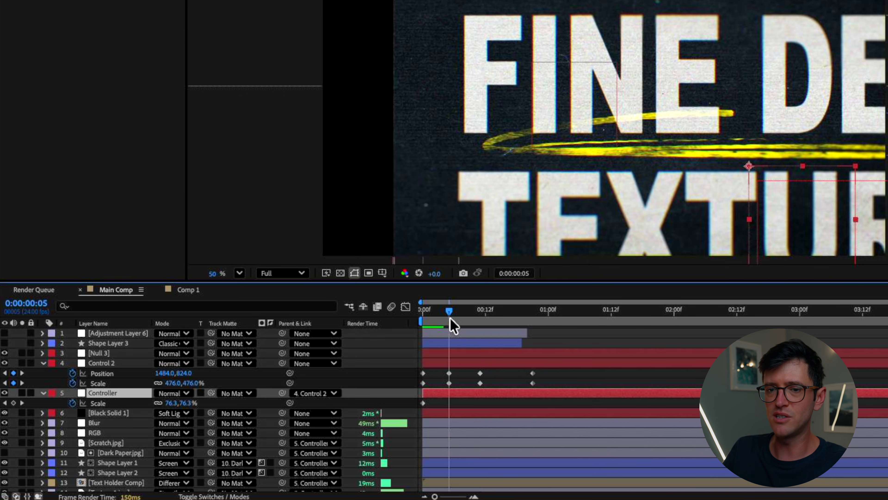
Step: Try shifting Control 2's position to 1106, 824 at 0:00:00:05, undo it, and preview the null-driven animation
click(102, 373)
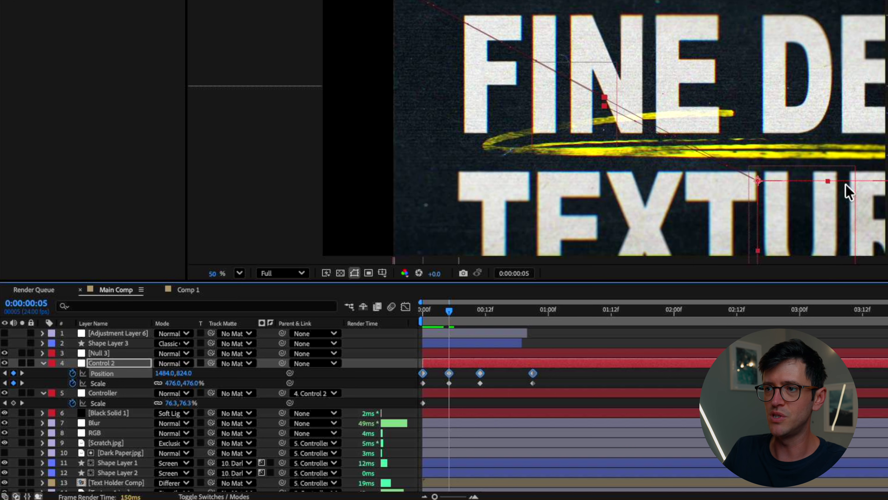
drag(828, 220, 827, 221)
key(ctrl+z)
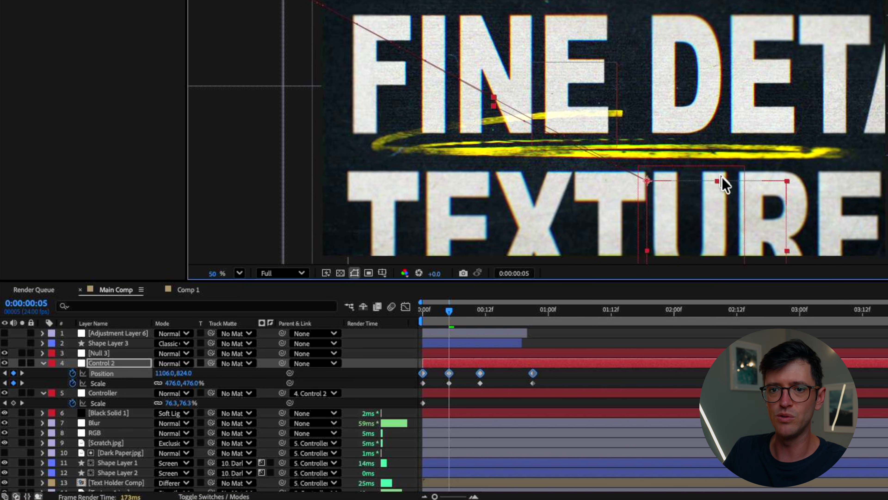
drag(470, 323, 531, 342)
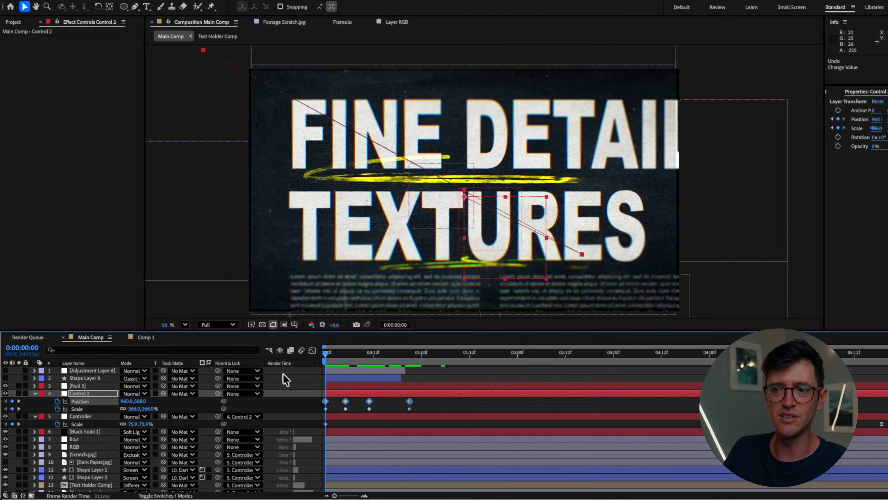
key(space)
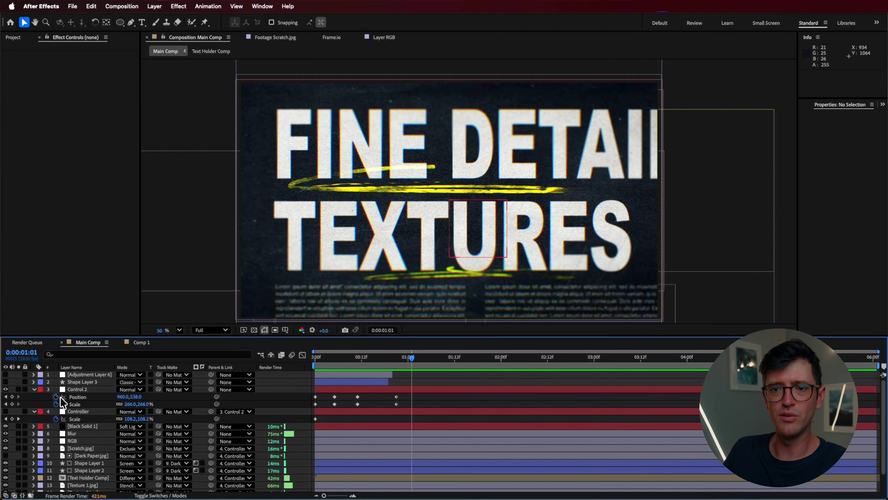
Step: Make Shape Layer 3 visible and scrub back to the start of the composition
click(81, 382)
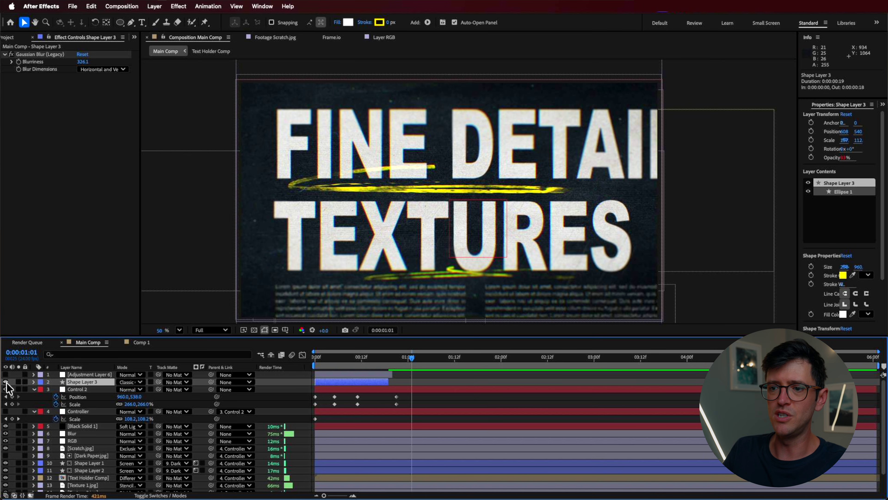
drag(365, 357, 307, 364)
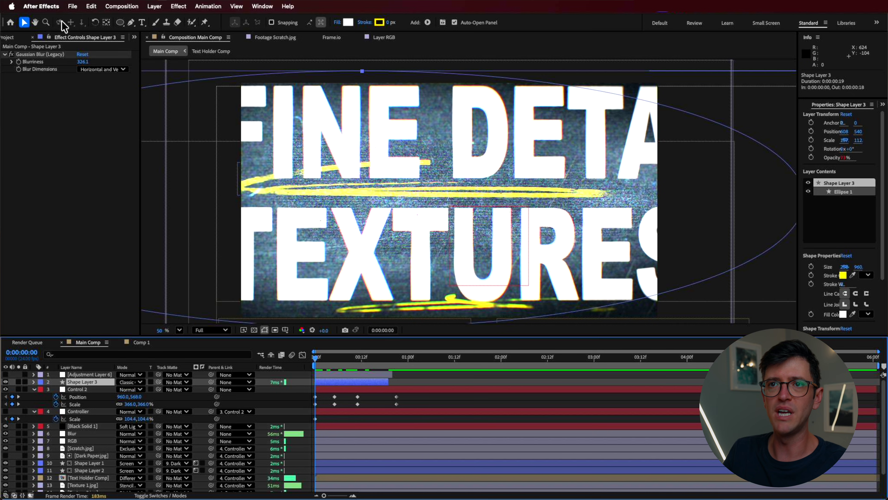
Step: Draw a wide ellipse about 780 px tall across the frame with an FFFFFF fill and 0 px stroke, and delete it from its shape layer
click(120, 23)
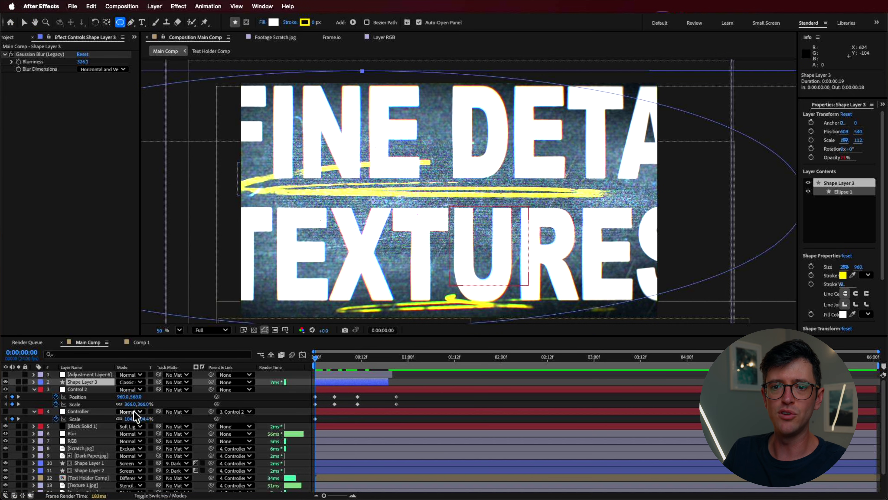
click(37, 406)
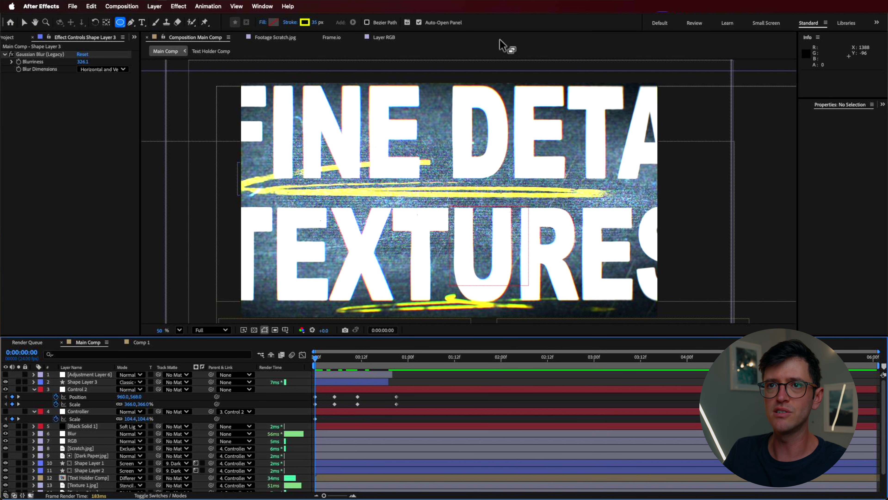
click(274, 22)
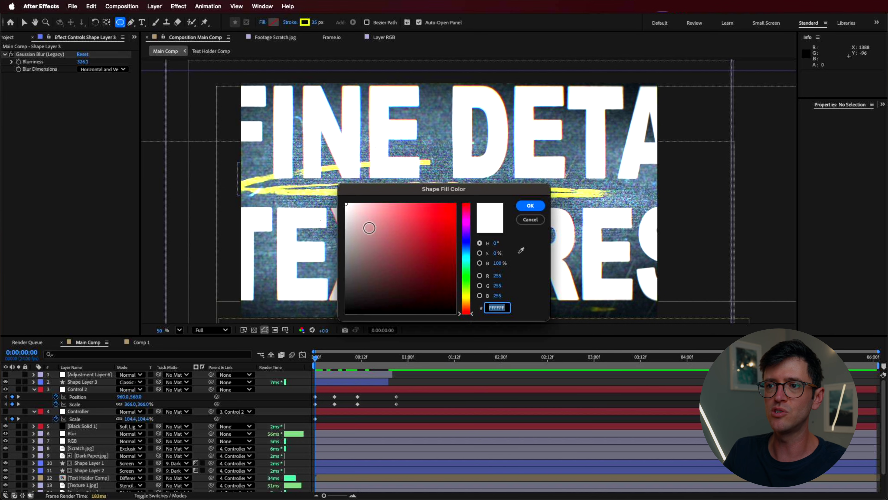
click(530, 206)
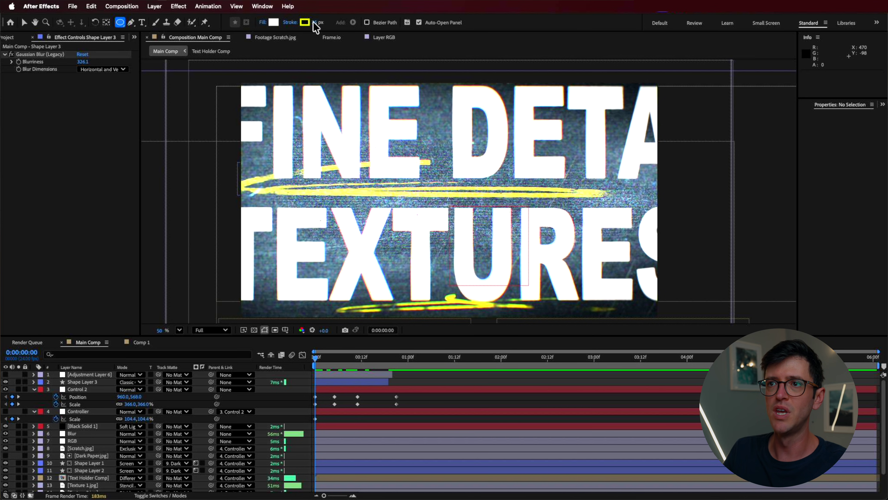
drag(201, 110, 760, 284)
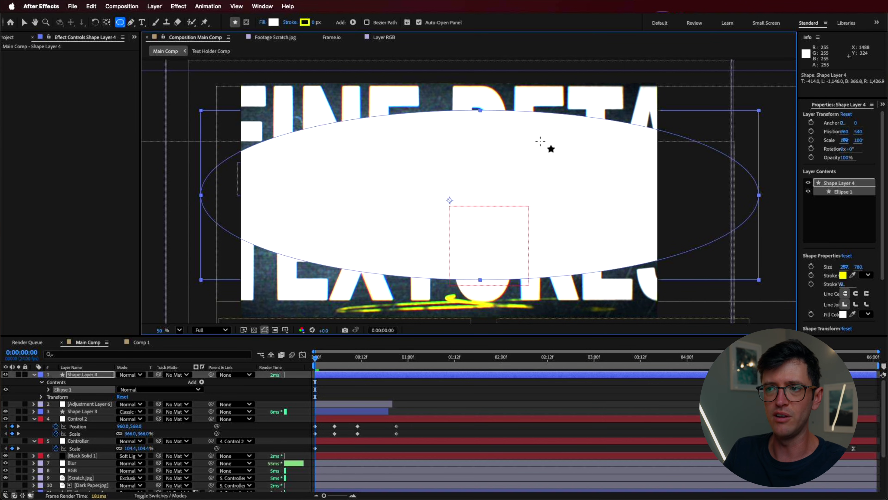
key(v)
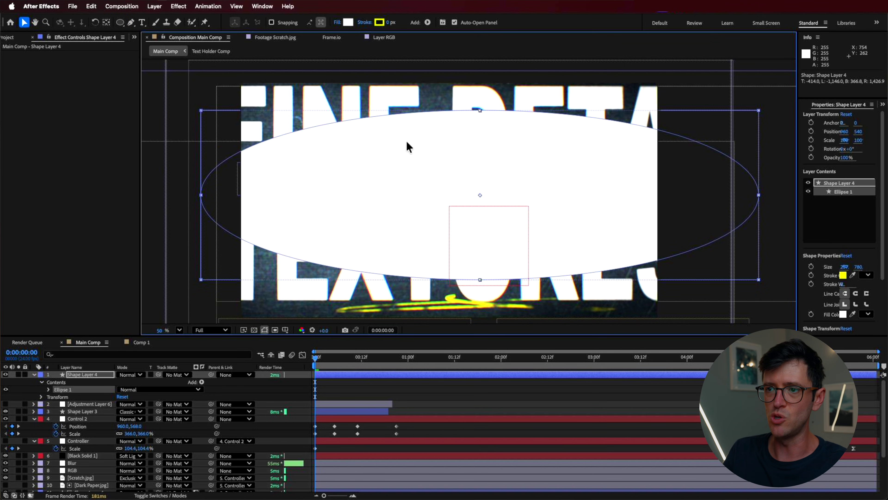
key(Delete)
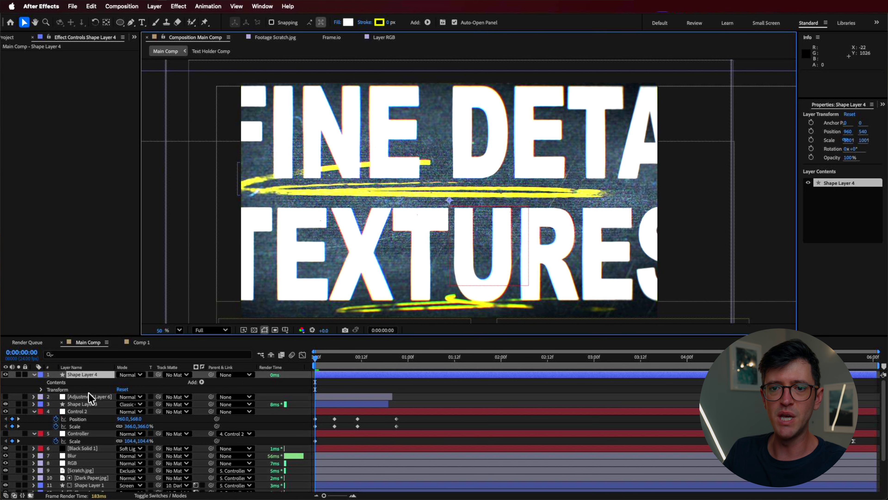
click(81, 375)
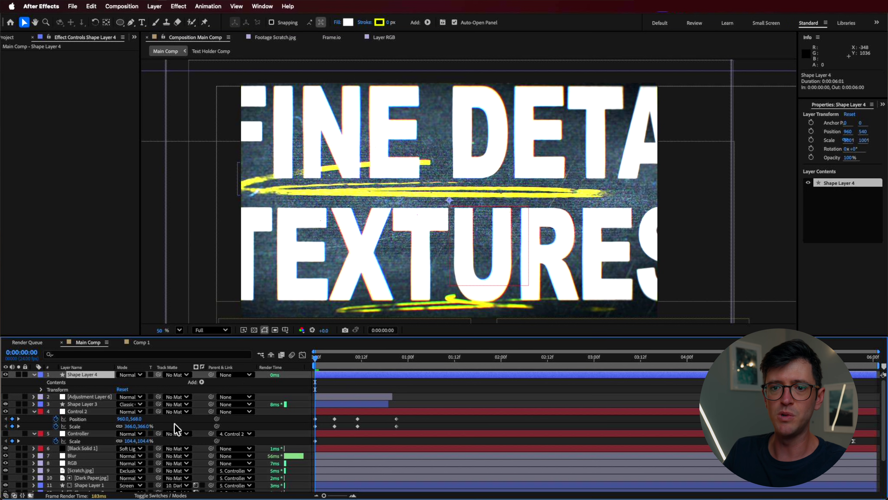
Step: Select Shape Layer 3 and view its Gaussian Blur (Legacy) effect
click(82, 404)
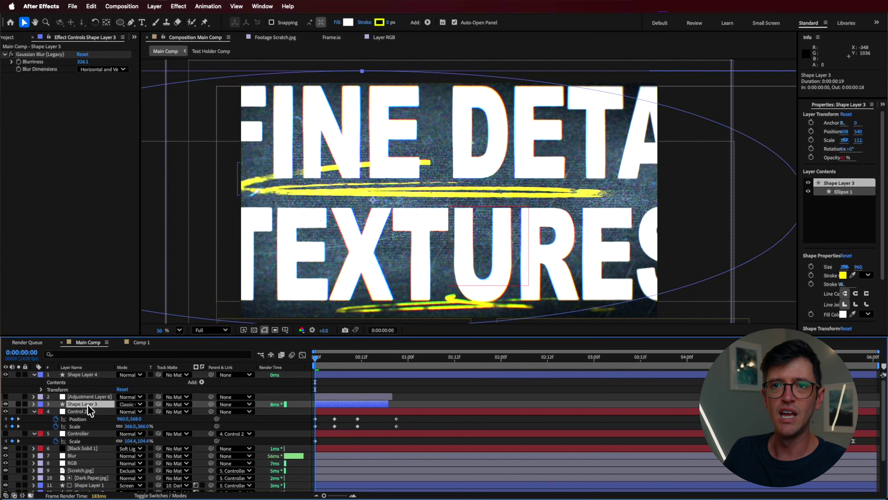
click(47, 59)
click(292, 5)
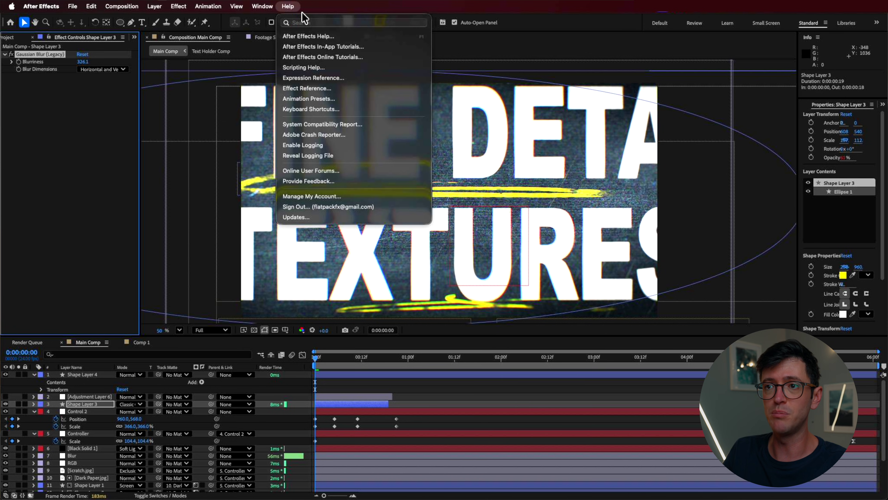
key(Escape)
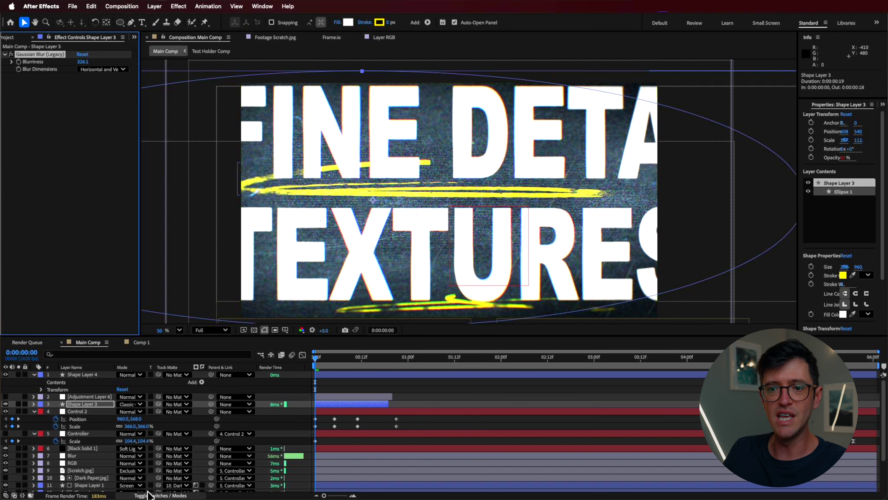
Step: View Shape Layer 3's blending mode options without changing the mode, and scrub from the start to 0:00:00:11
click(130, 405)
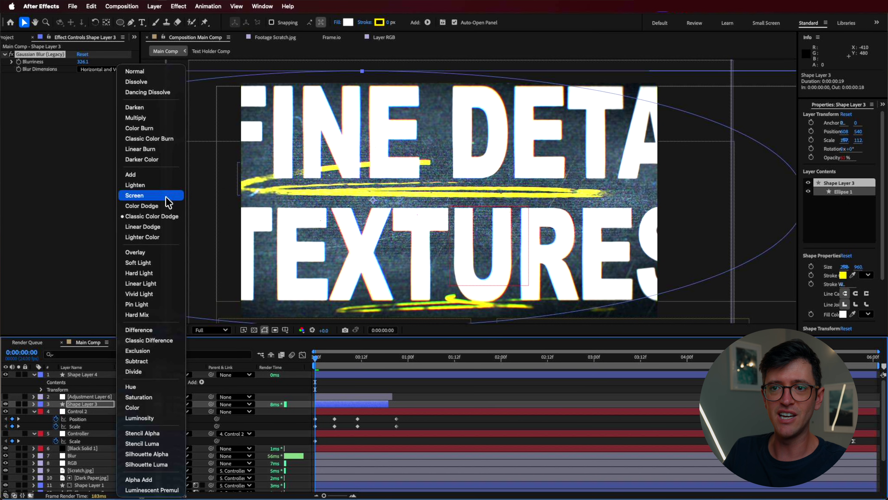
click(82, 406)
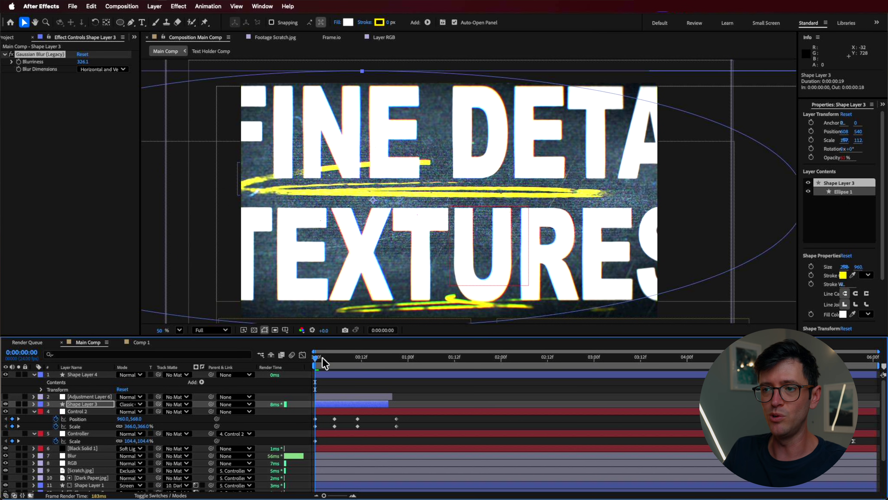
drag(320, 360, 357, 363)
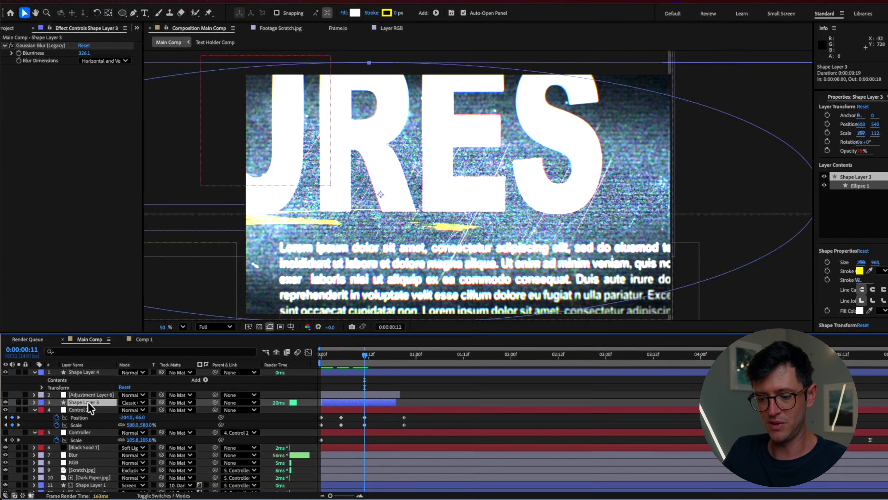
Step: Reveal the Opacity expression on Shape Layer 3 and scrub to 0:00:00:16 to examine the light flicker
key(t)
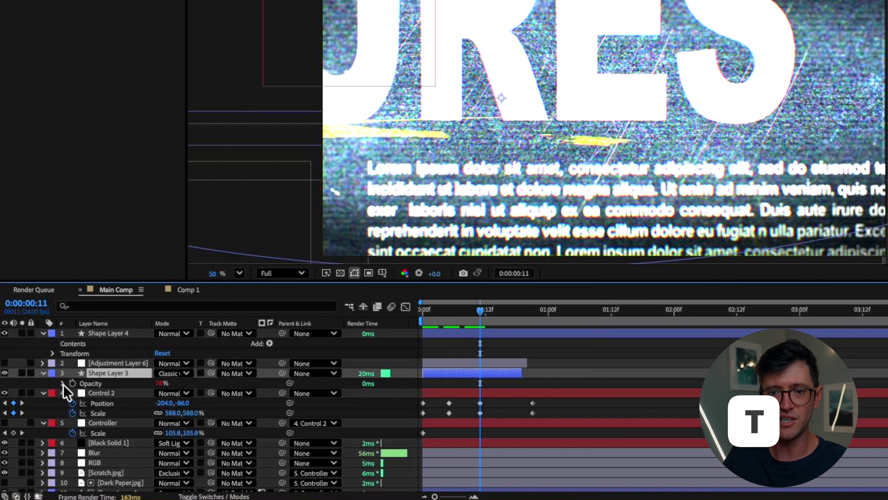
click(63, 383)
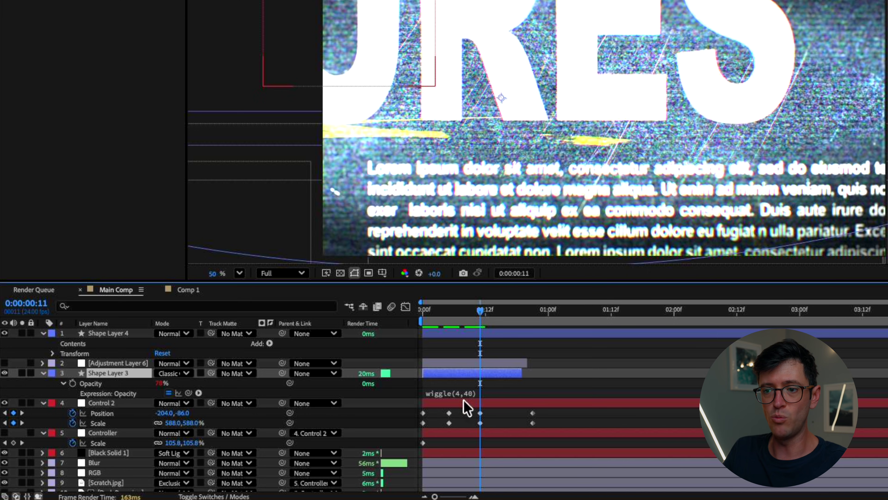
drag(482, 315, 507, 316)
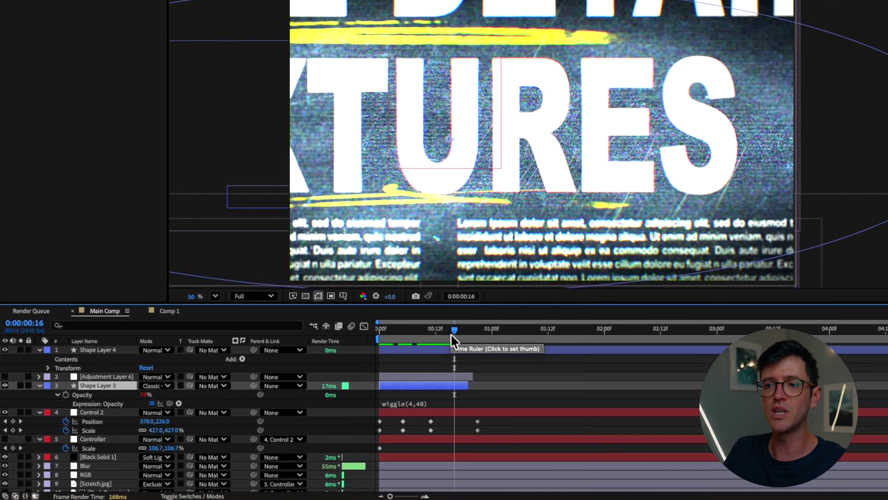
Step: Preview the flickering light from the start of the composition and collapse Shape Layer 3's properties
key(Home)
drag(384, 399, 388, 402)
key(space)
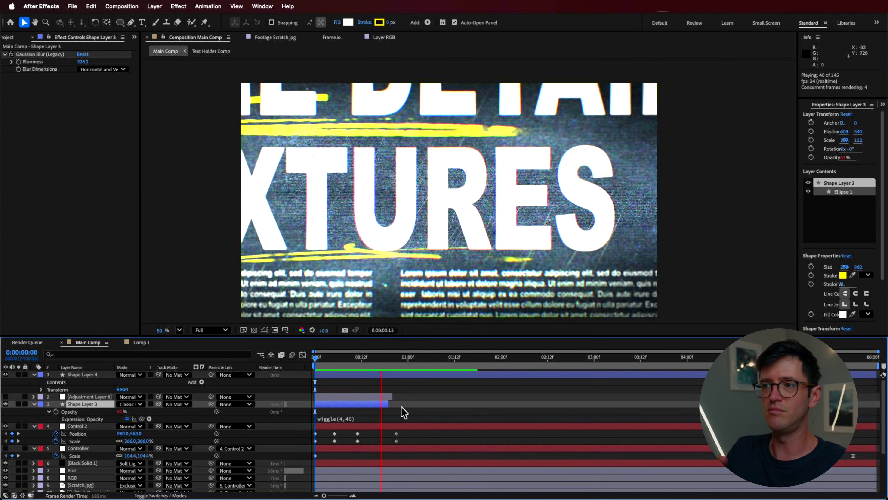
click(314, 362)
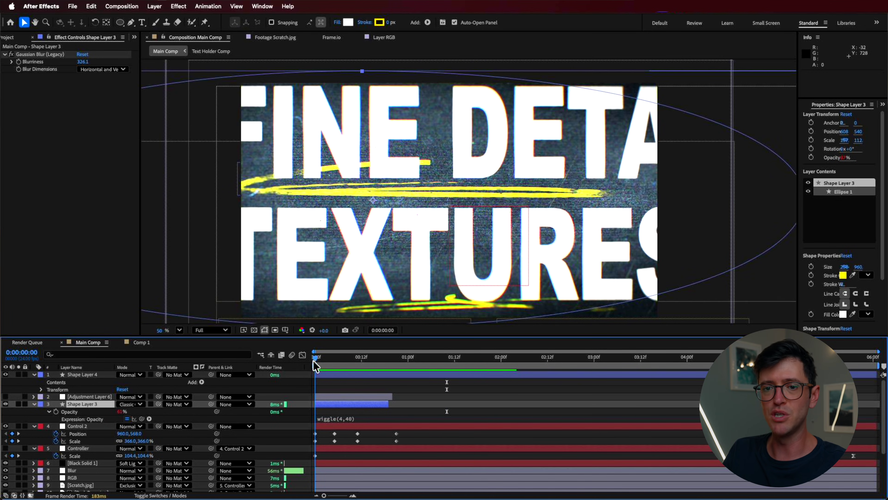
click(34, 404)
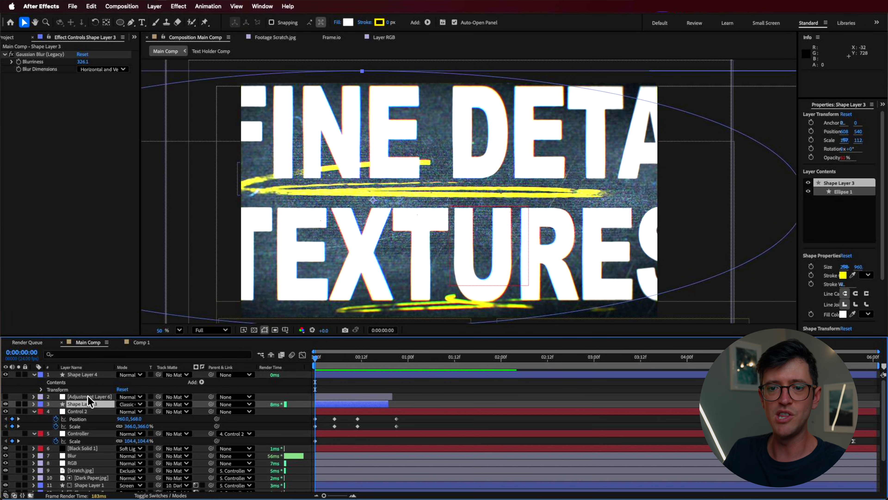
Step: Hide Shape Layer 4, make Adjustment Layer 6 visible and select its Posterize Time effect
click(74, 397)
right_click(12, 388)
mouse_move(62, 377)
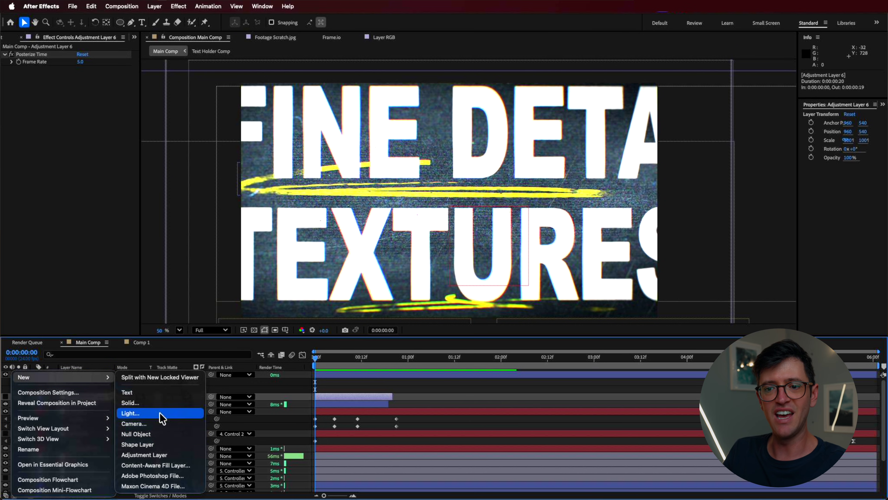
click(138, 444)
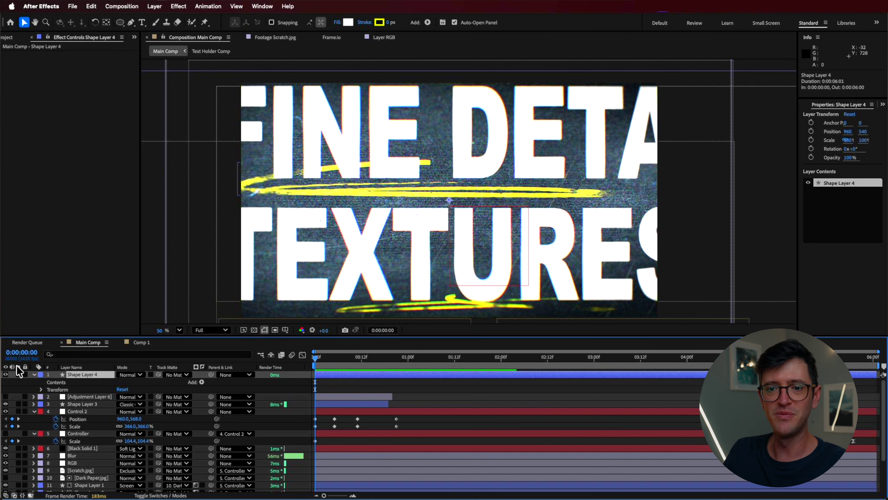
click(78, 397)
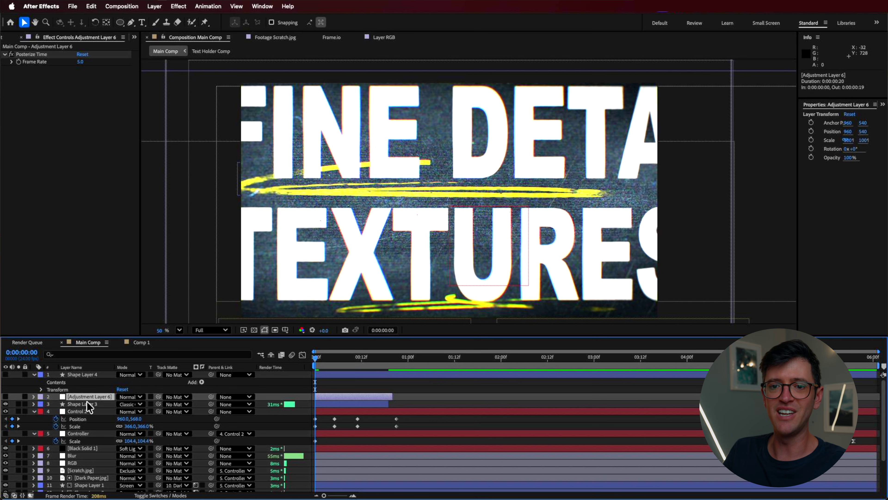
click(30, 55)
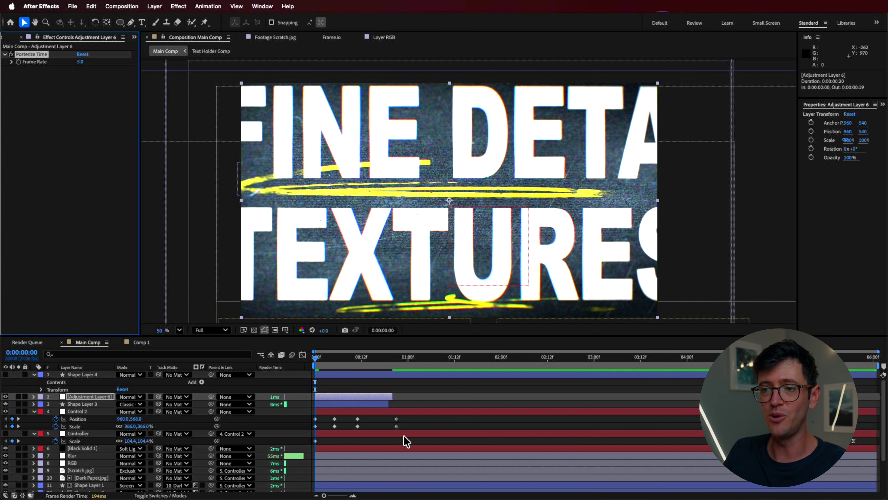
Step: Scrub through the posterized opening movement, stopping at 0:00:00:07 and 0:00:00:17
drag(328, 364, 342, 358)
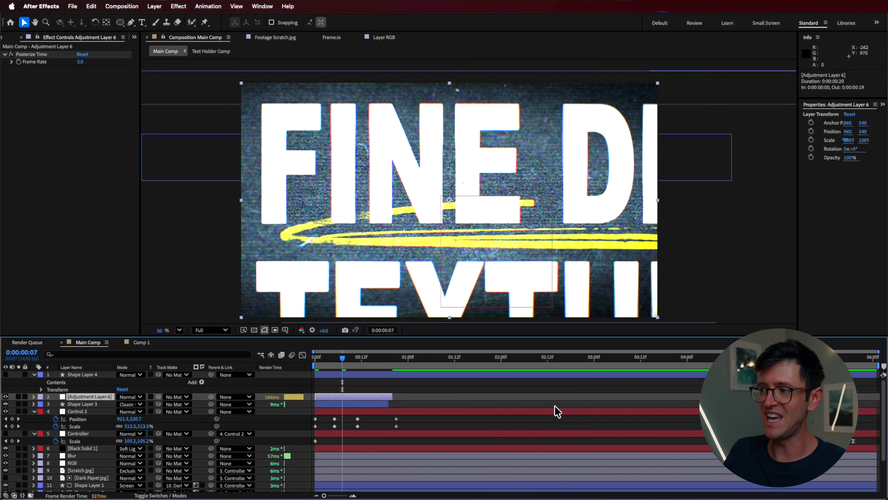
mouse_move(395, 396)
mouse_down()
mouse_move(701, 397)
mouse_move(445, 397)
mouse_move(396, 408)
mouse_up()
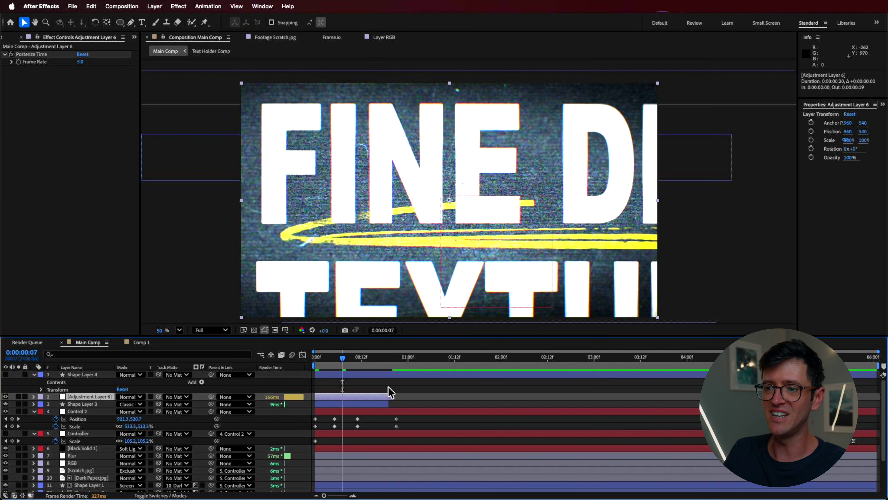
drag(363, 358, 382, 365)
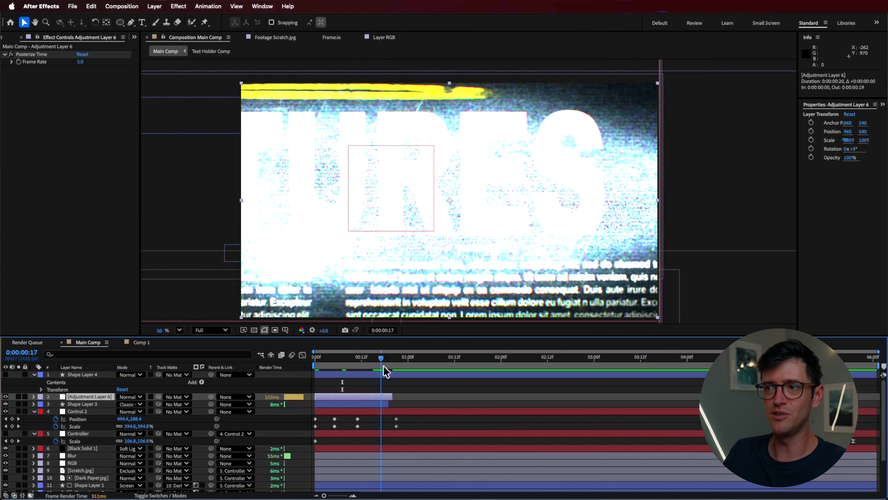
Step: Play the composition from its start to review the Posterize Time stutter, stopping at 0:00:01:17
key(Home)
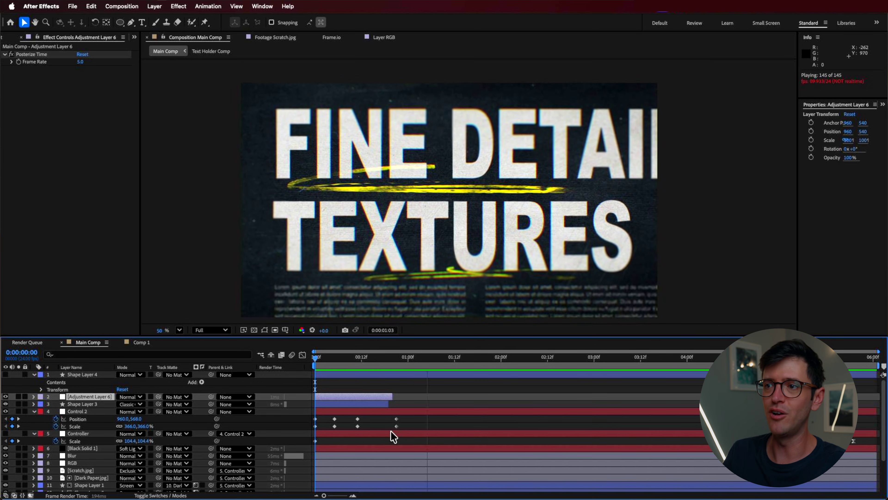
click(311, 355)
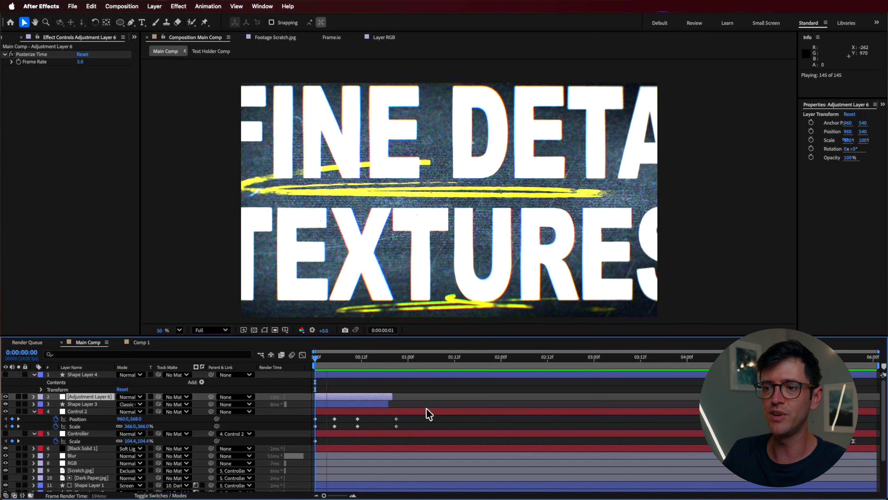
key(space)
key(space)
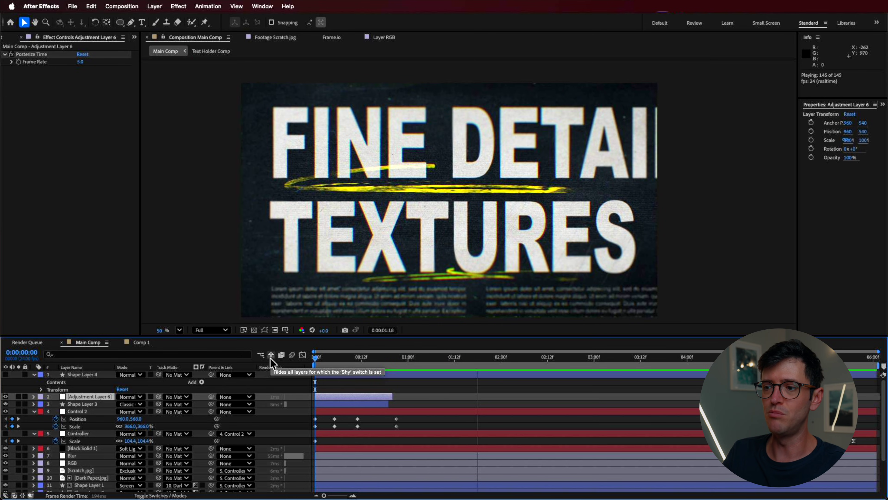
key(space)
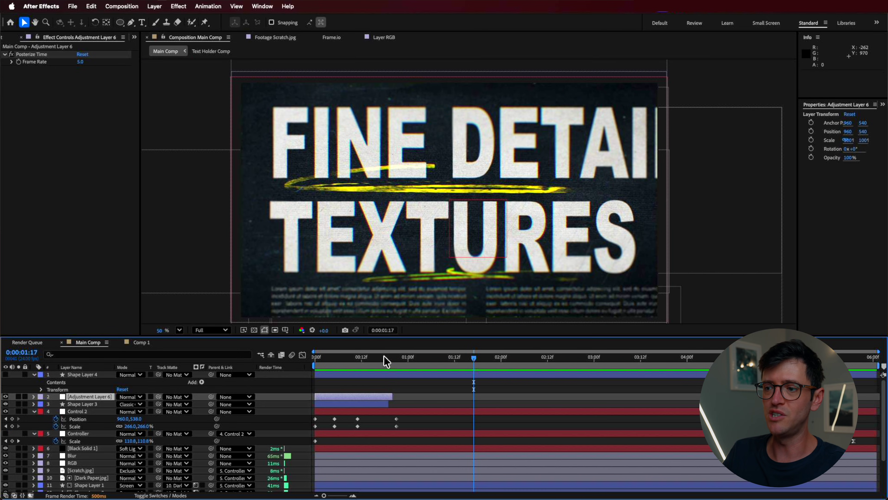
Step: Try extending Adjustment Layer 6 to just past 0:00:02:00 and preview the posterized slow zoom
key(space)
key(space)
drag(392, 396, 509, 397)
key(space)
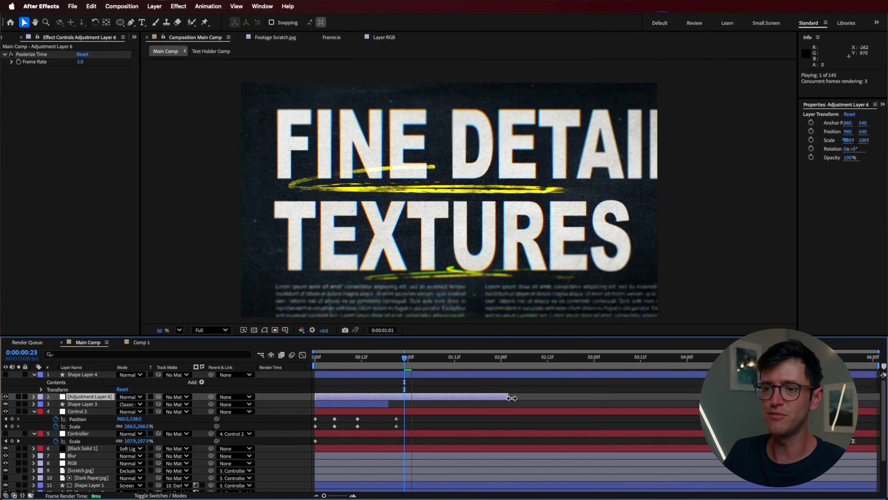
key(space)
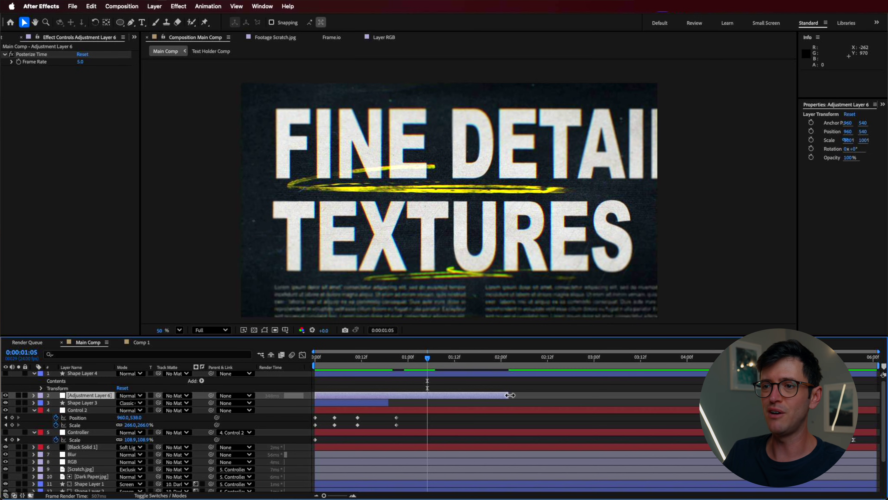
Step: Trim Adjustment Layer 6 back to end at about 0:00:00:19 and preview the composition
drag(509, 395, 392, 396)
key(space)
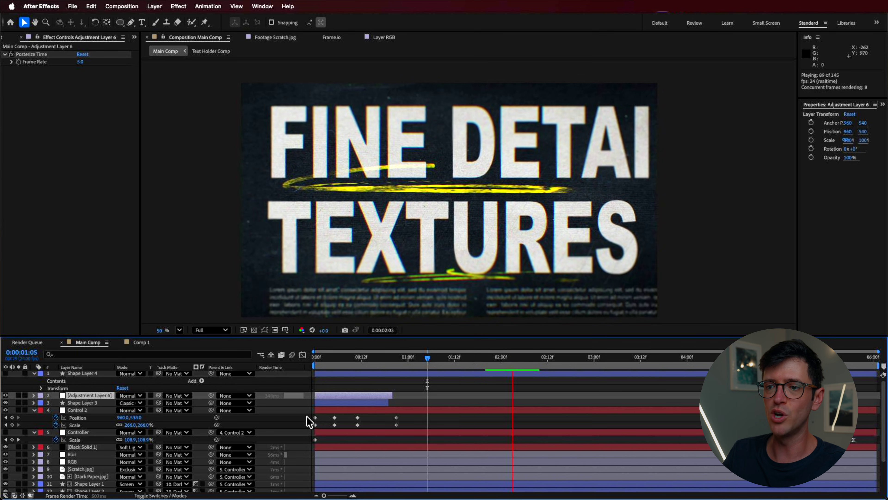
key(space)
key(space)
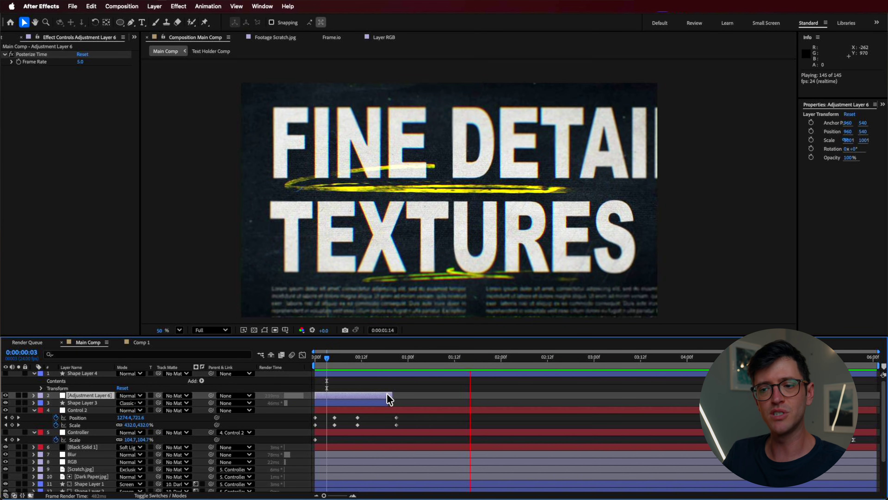
click(322, 358)
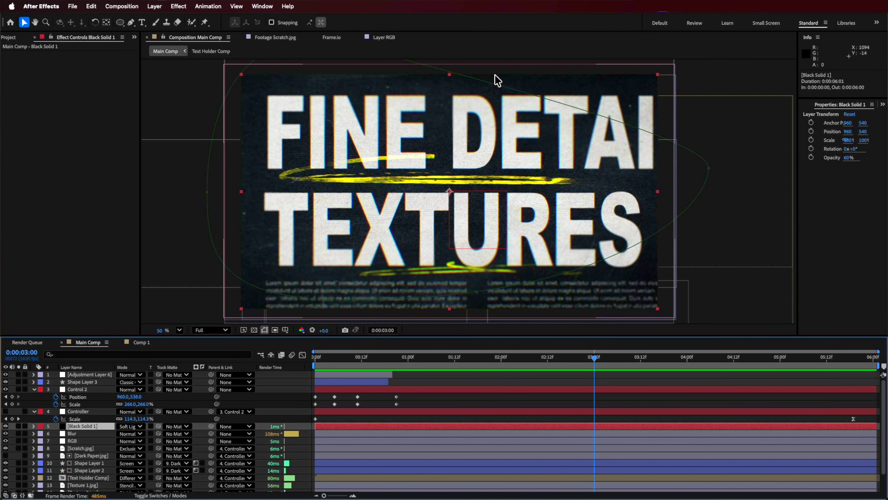
click(204, 235)
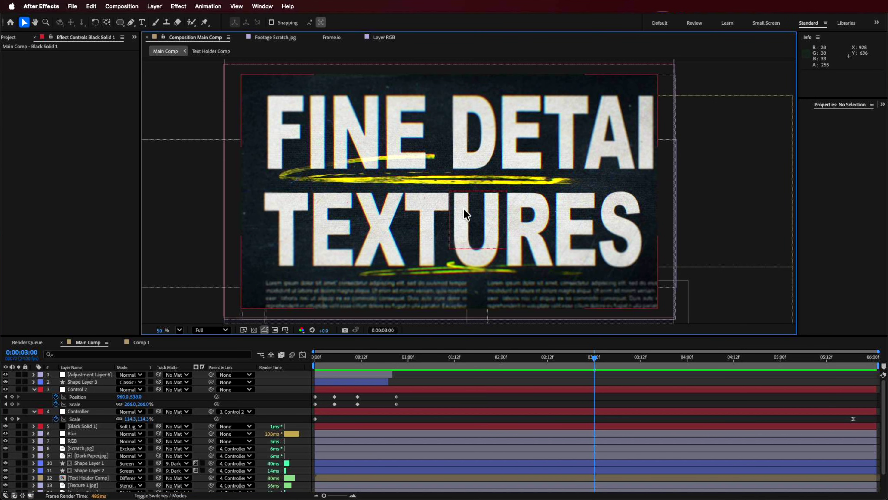
click(77, 426)
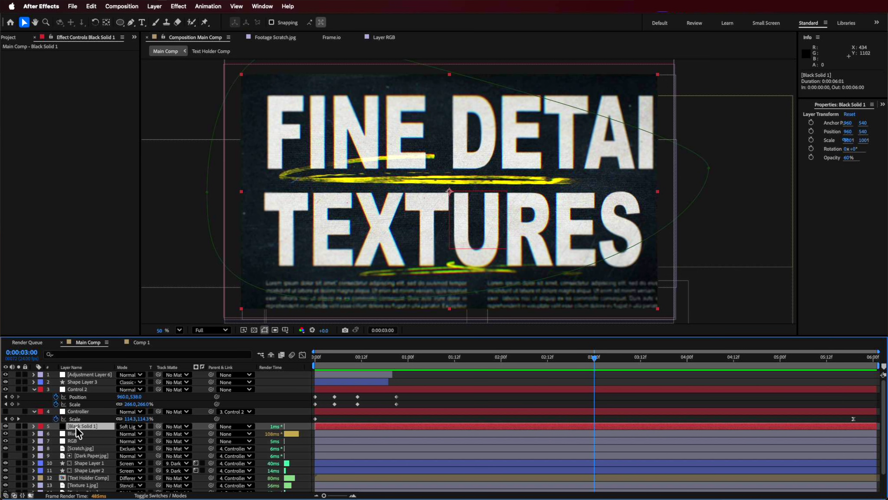
right_click(28, 418)
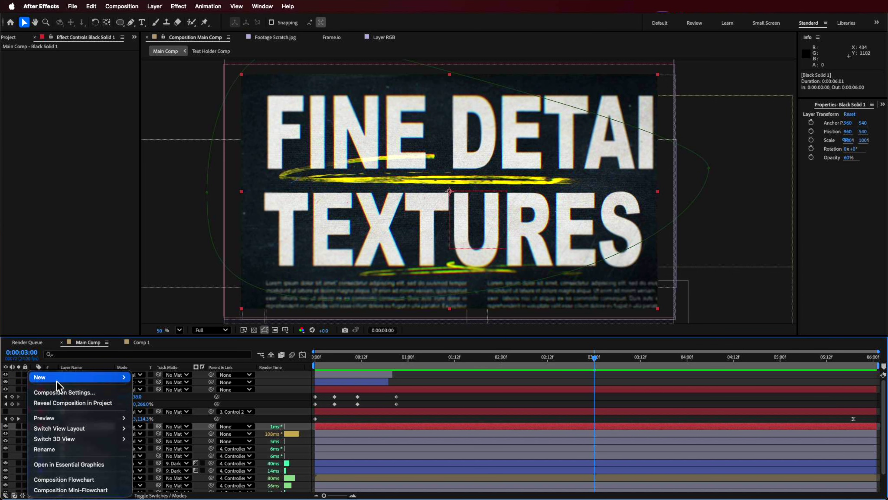
mouse_move(77, 377)
click(168, 403)
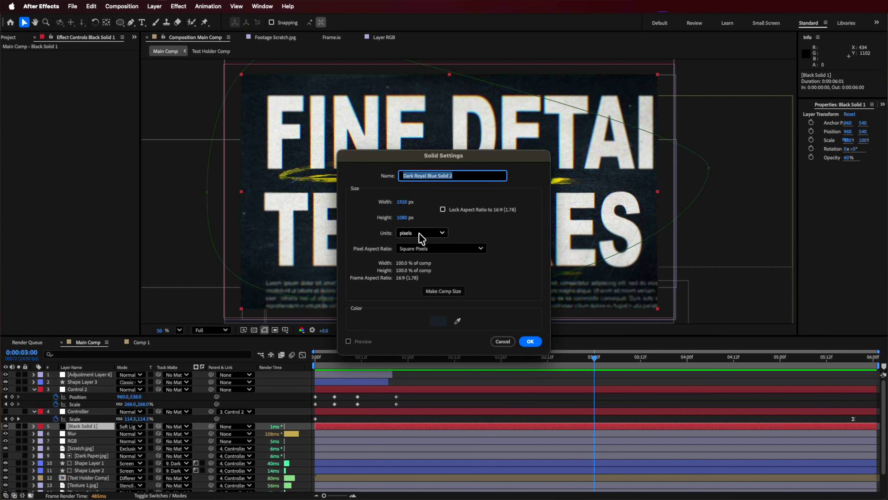
click(438, 321)
drag(375, 294, 295, 328)
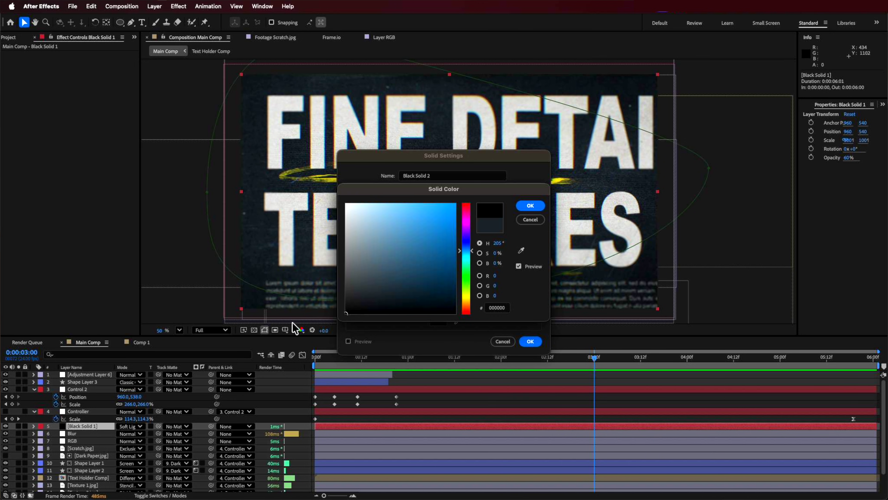
key(Escape)
click(502, 341)
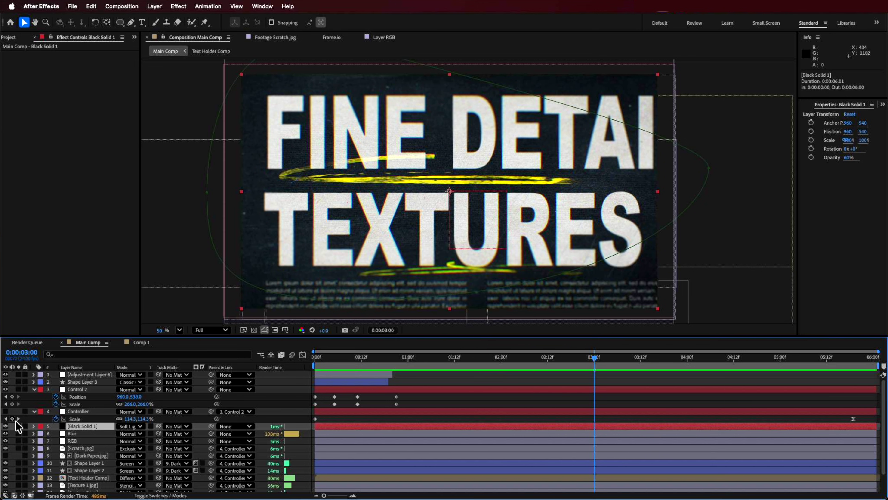
Step: Set the mask feather of Black Solid 1 to 404 pixels and view its blending mode options, keeping Soft Light
click(121, 23)
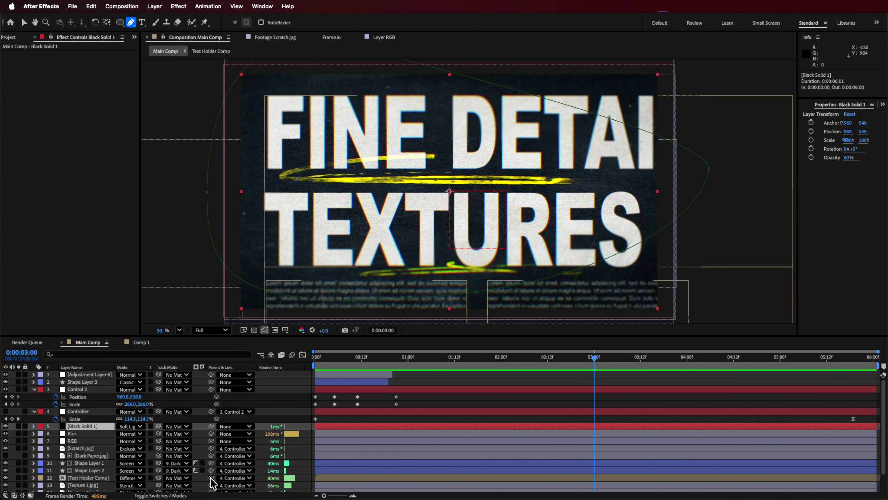
click(72, 424)
key(m)
key(m)
key(m)
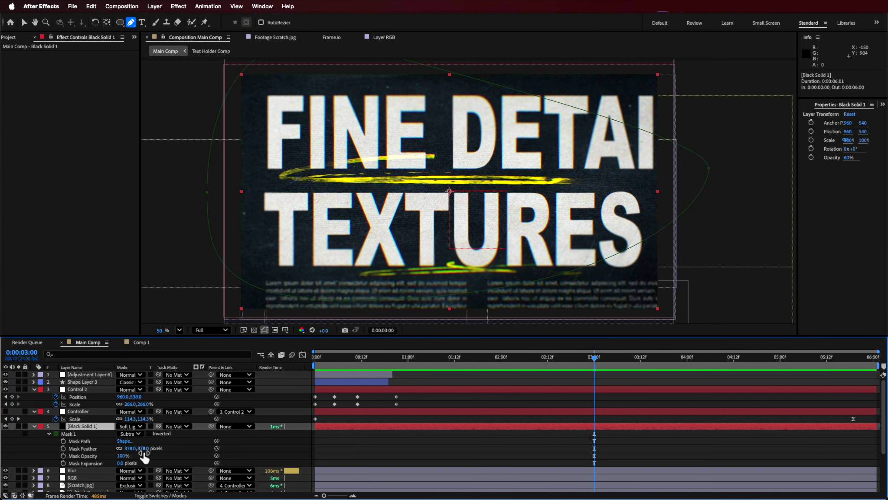
drag(146, 451, 178, 450)
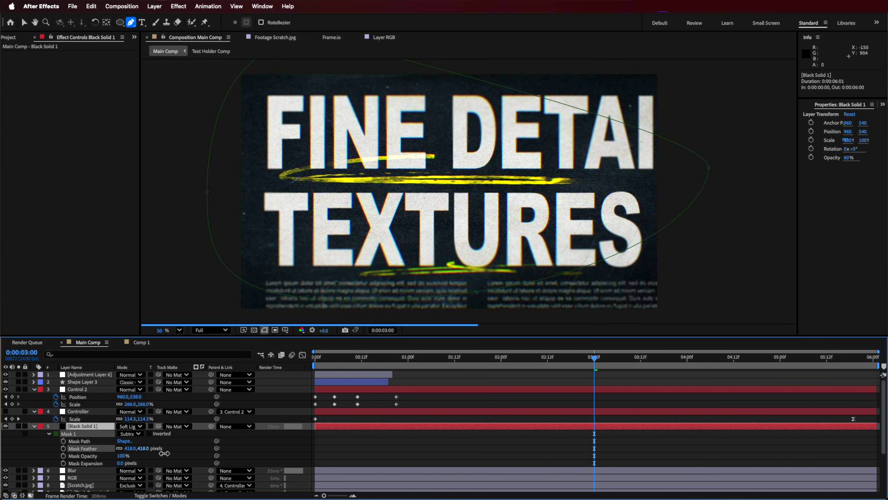
click(134, 426)
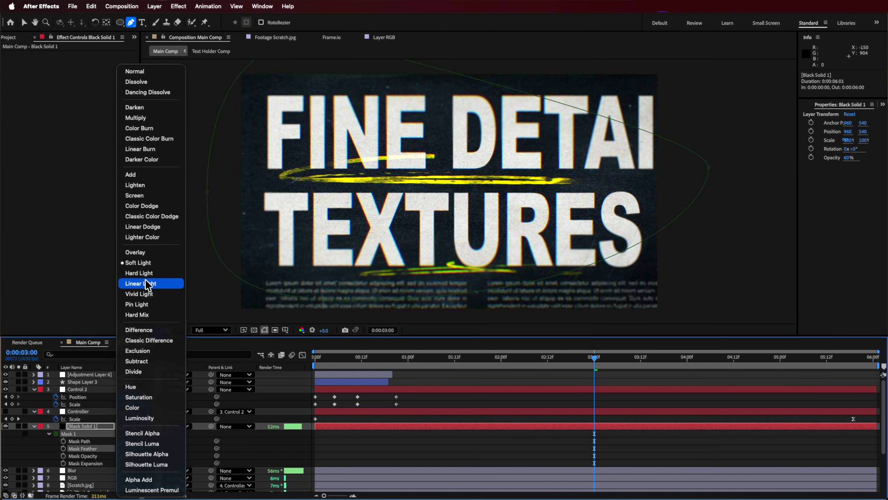
click(366, 441)
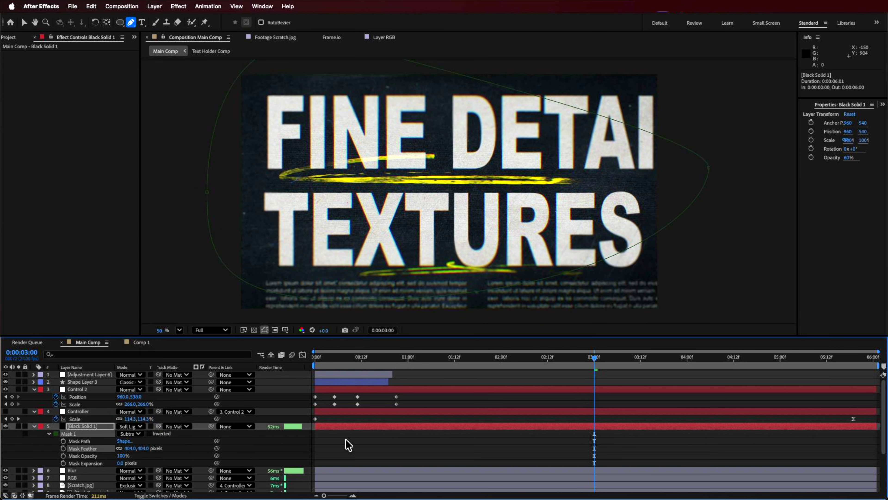
Step: Set Black Solid 1's opacity to 23% and preview the composition from the start
click(88, 425)
key(t)
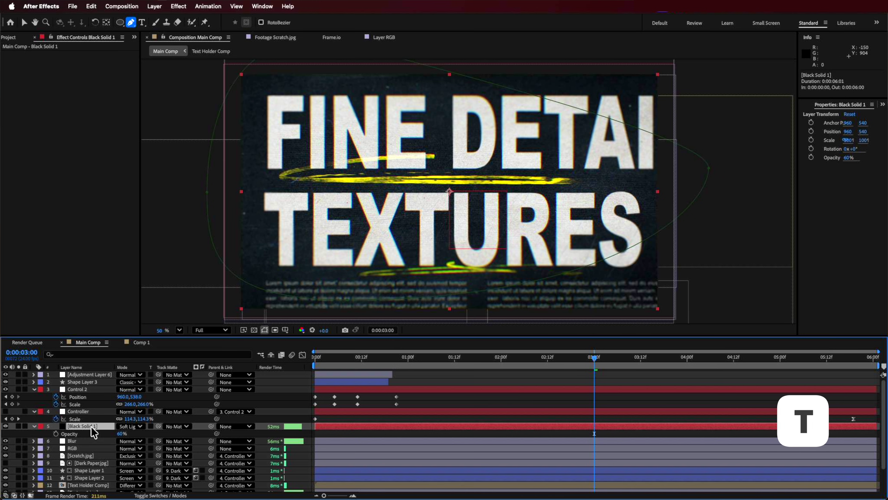
mouse_move(121, 433)
mouse_down()
mouse_move(170, 439)
mouse_move(137, 439)
mouse_up()
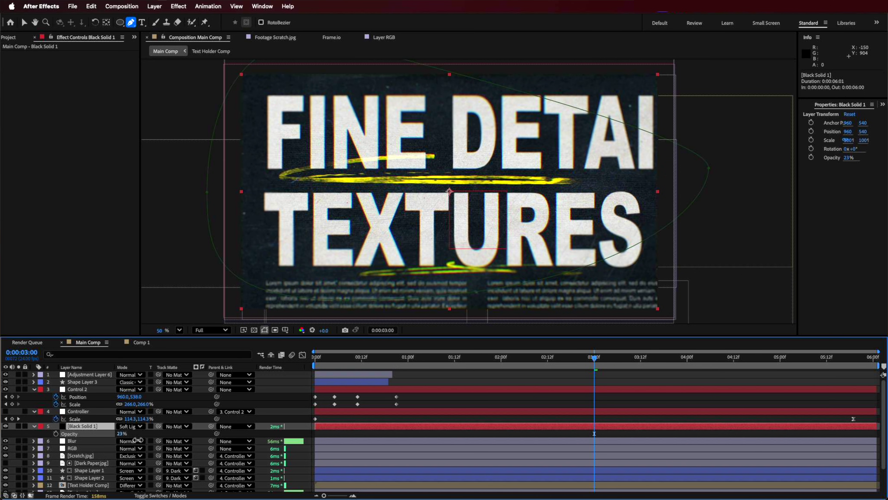
key(Home)
key(space)
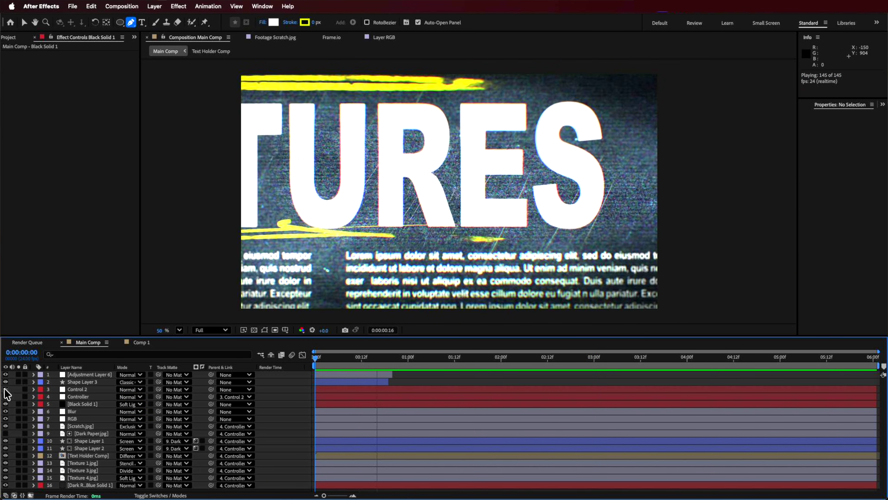